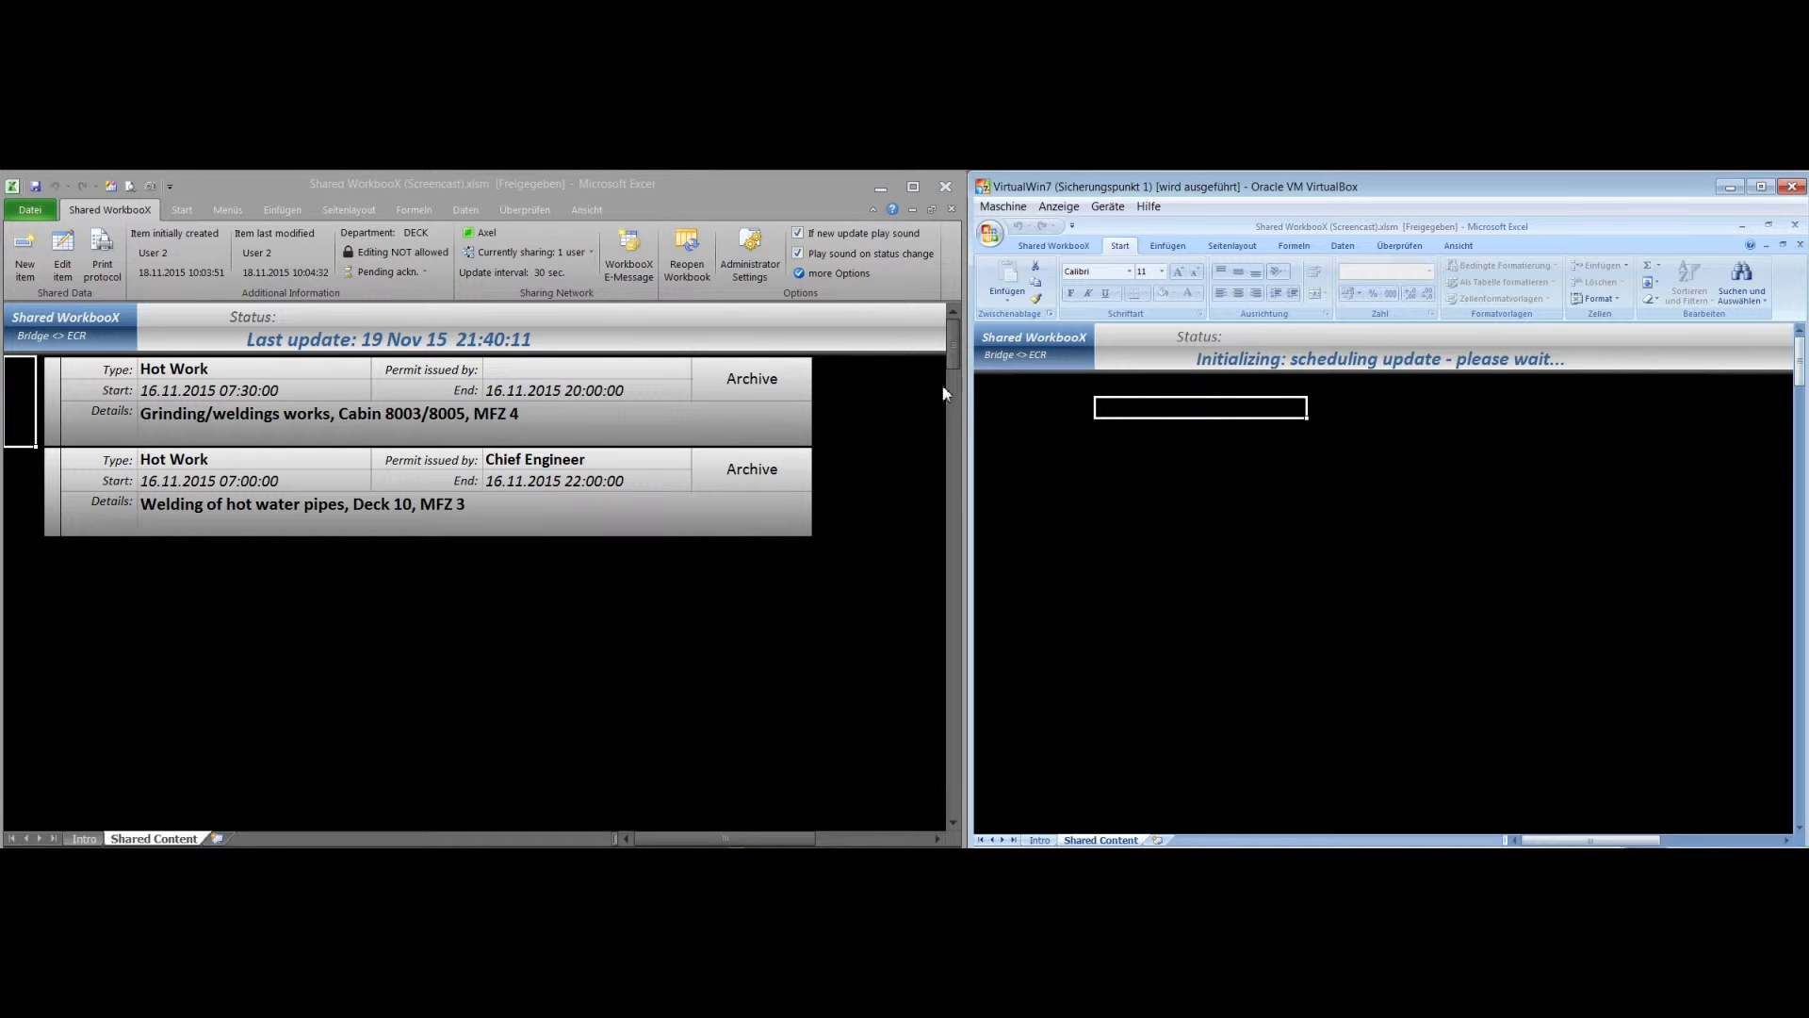
Check the list of users currently sharing the workbook in both the host and the virtual machine Excel windows
left_click(981, 396)
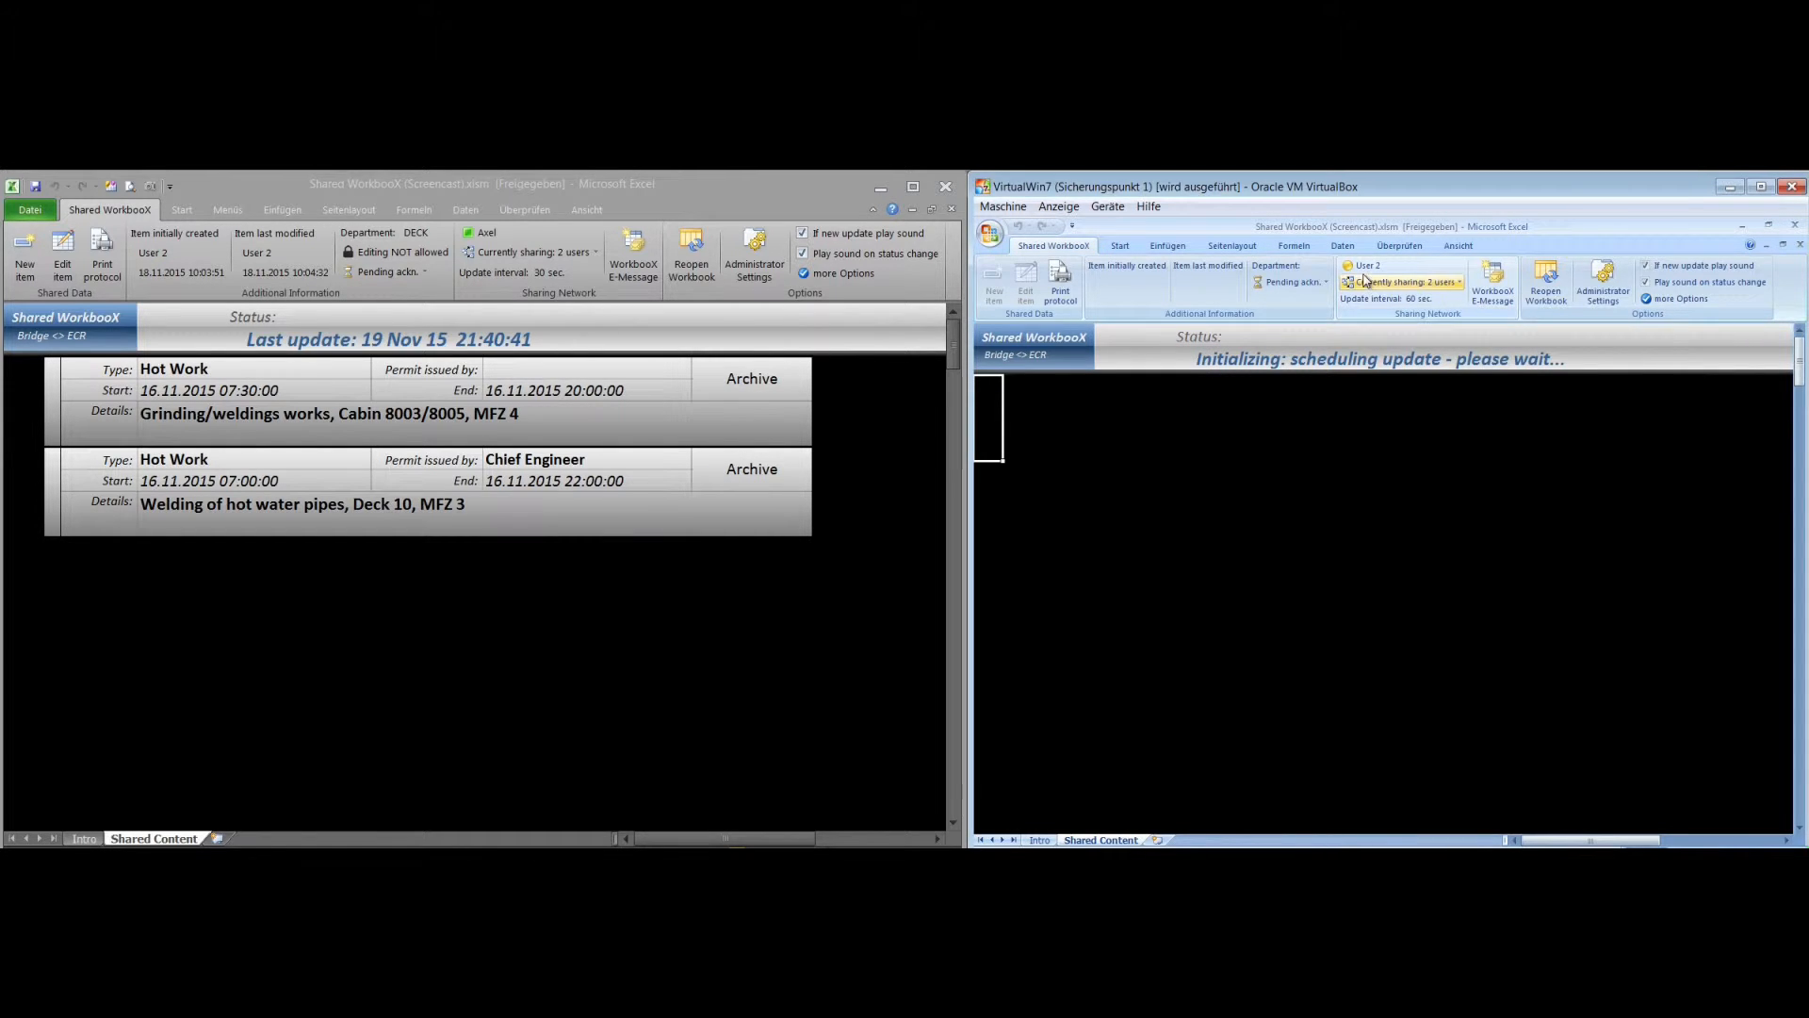
mouse_move(1368, 273)
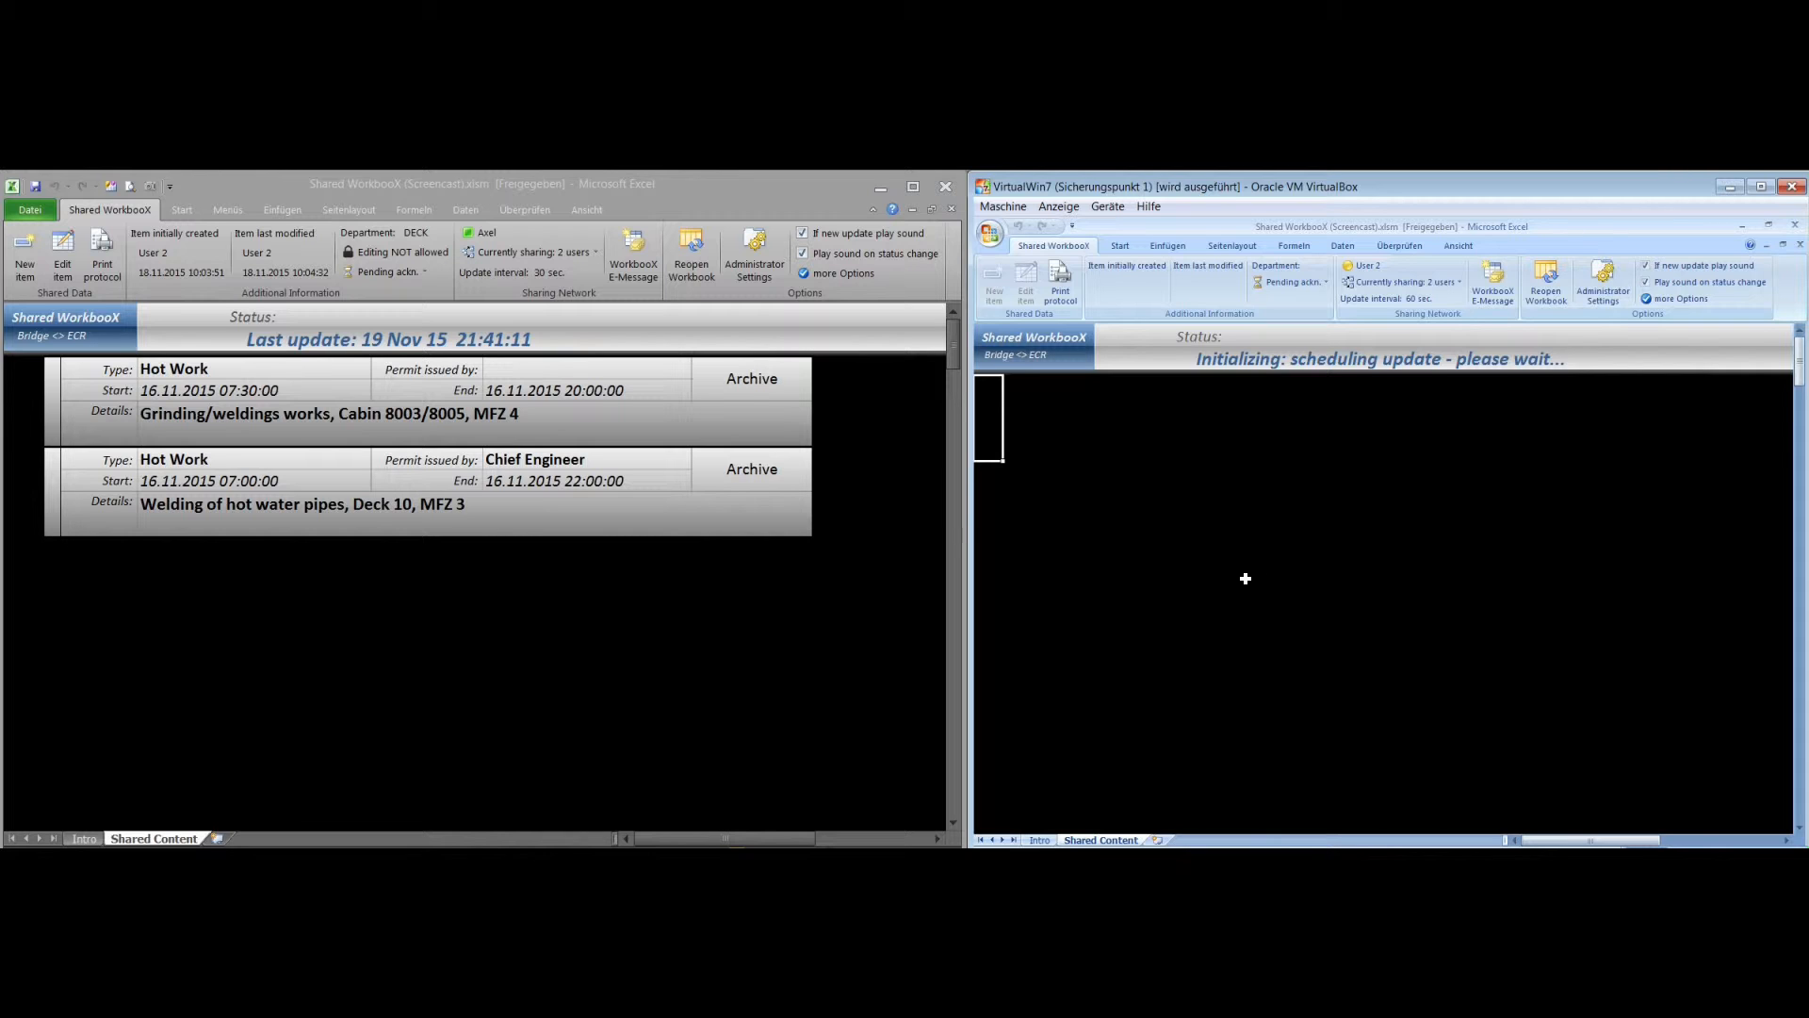
left_click(529, 181)
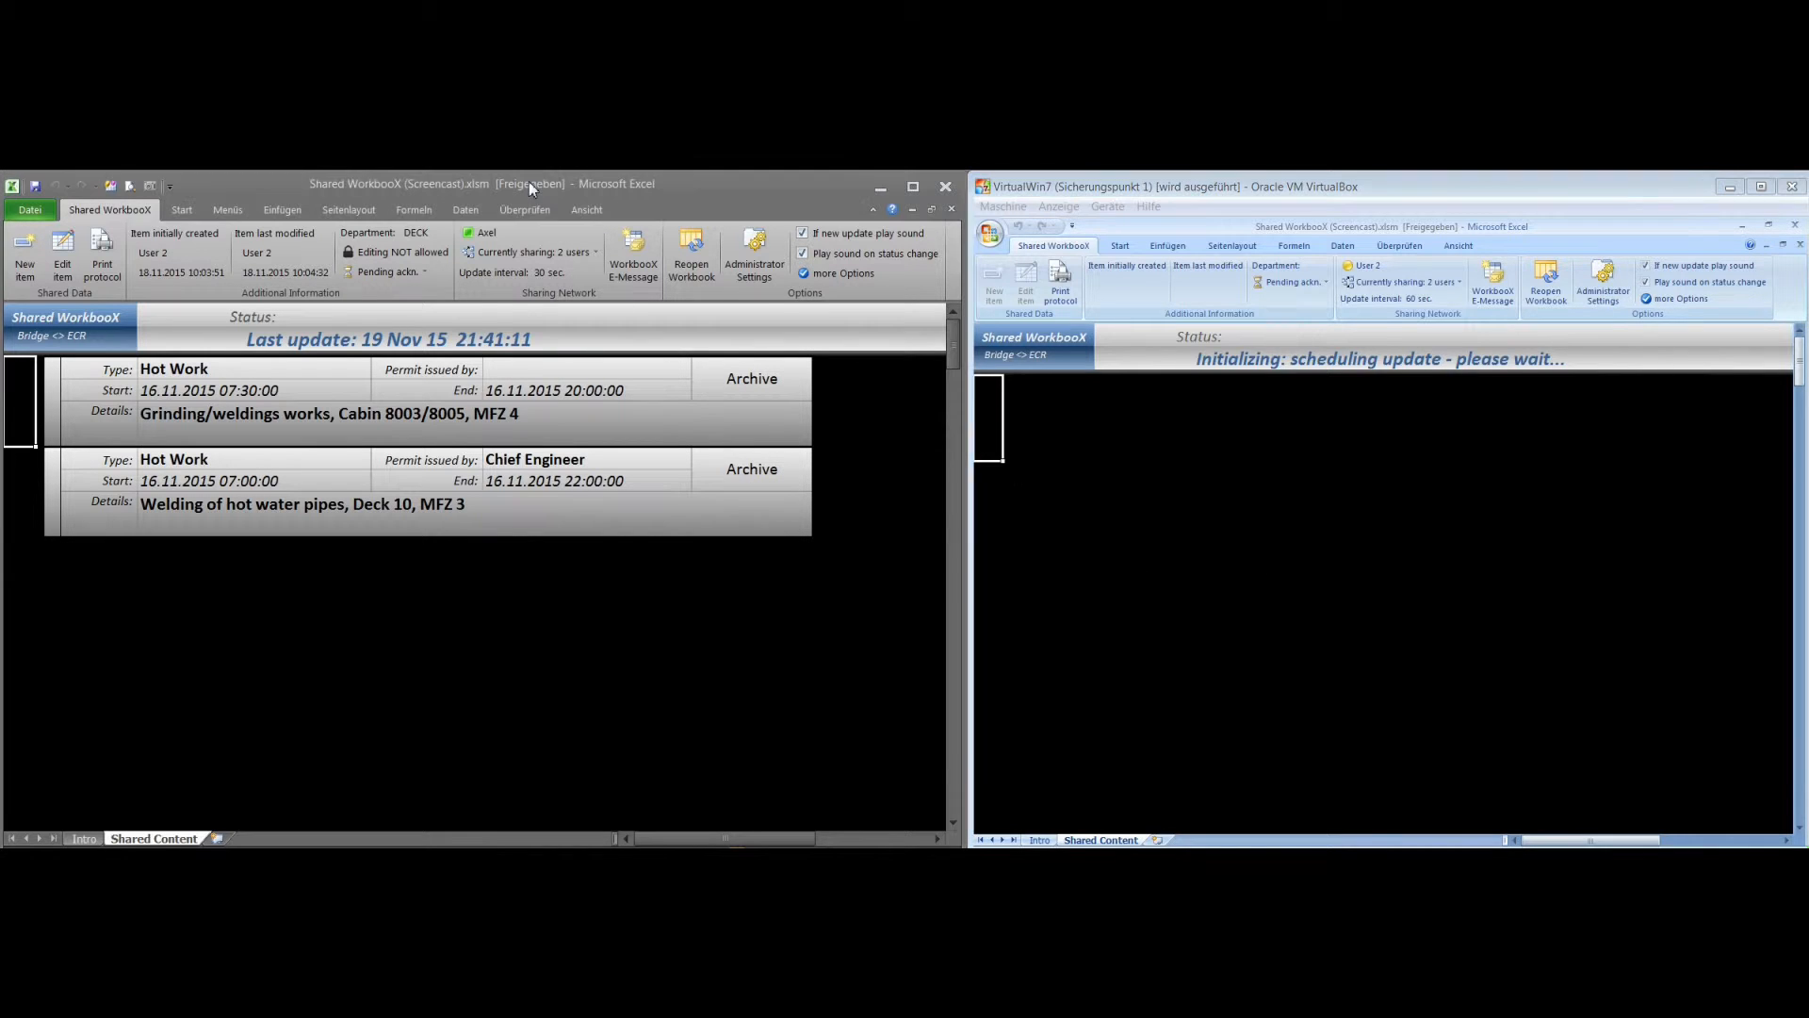
left_click(517, 255)
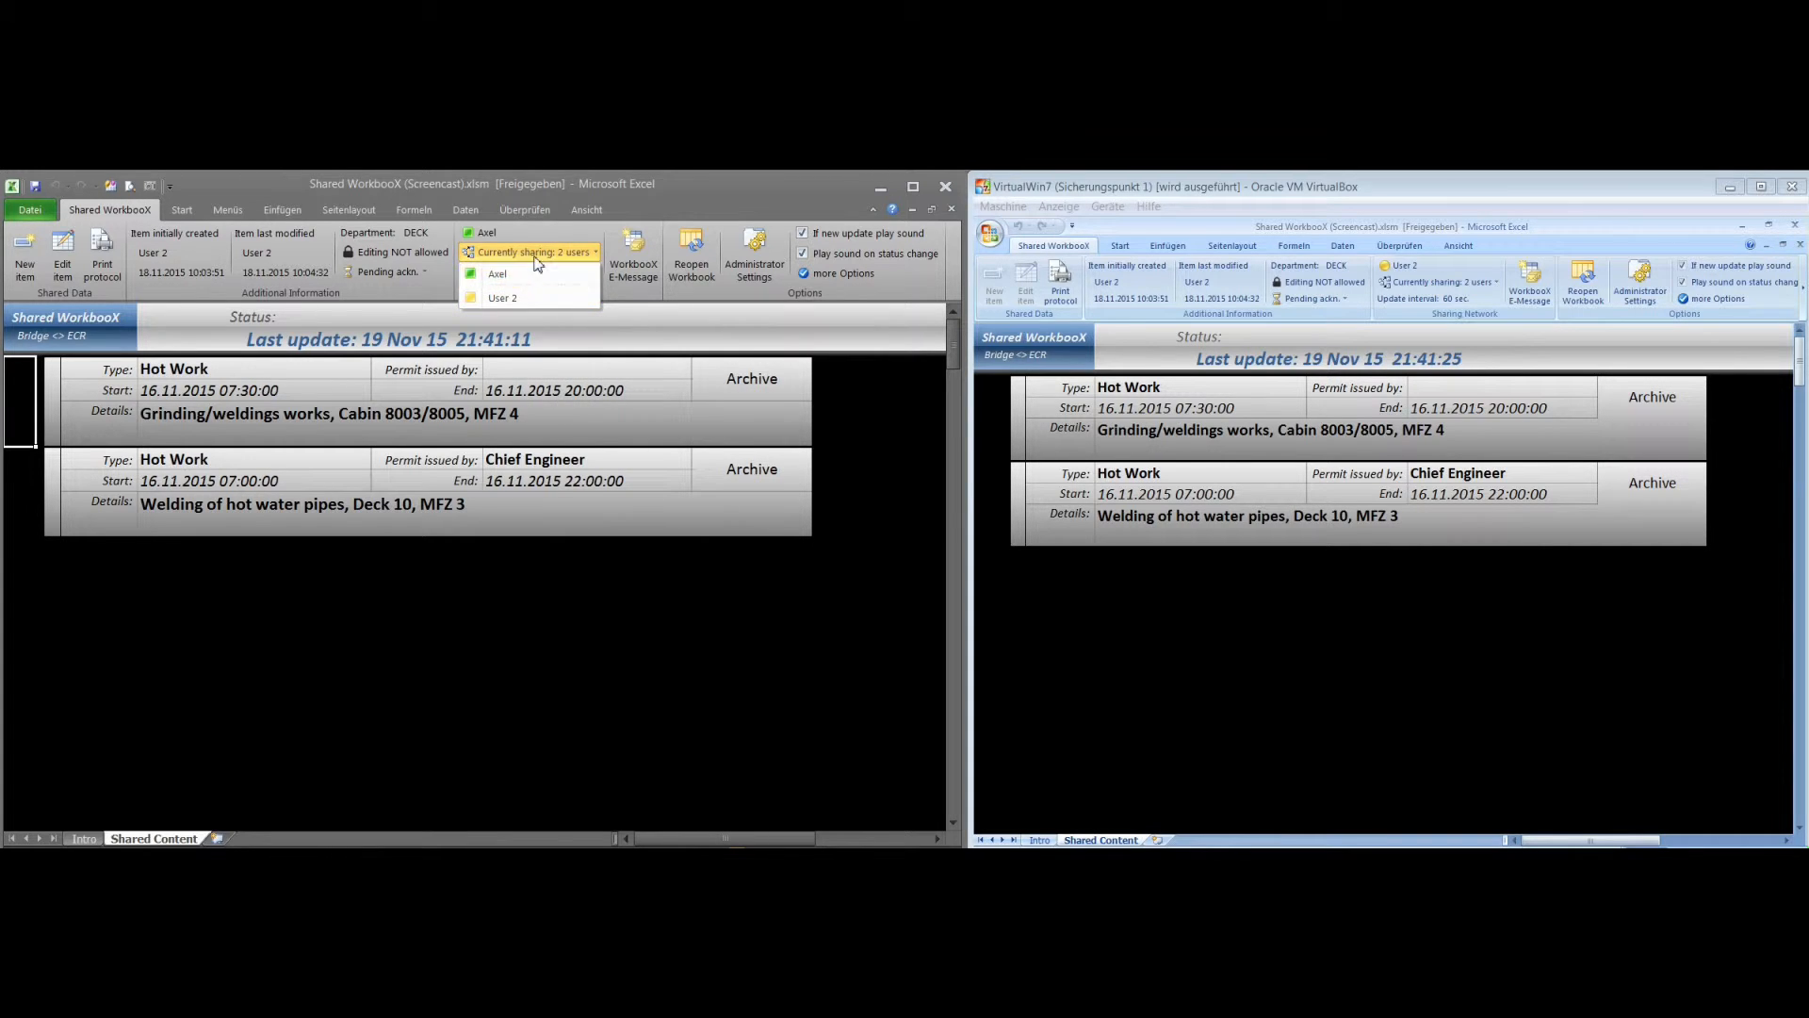
left_click(495, 297)
left_click(1418, 282)
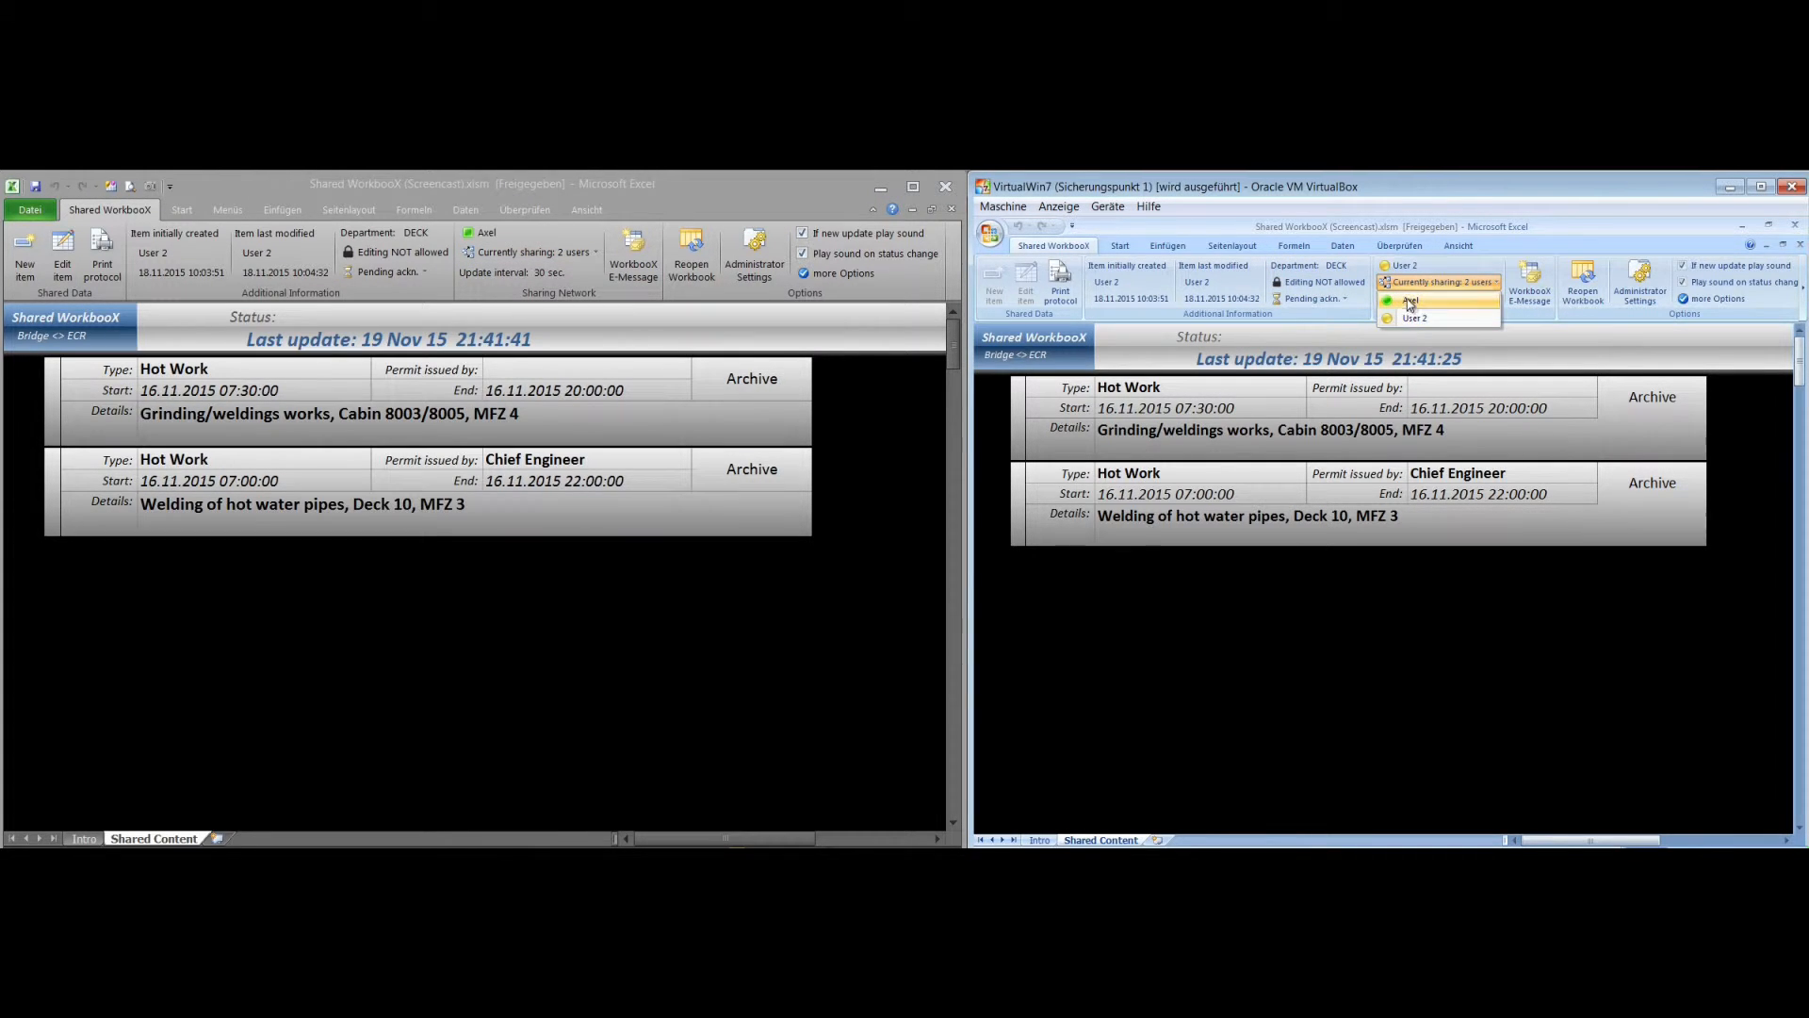
left_click(1409, 286)
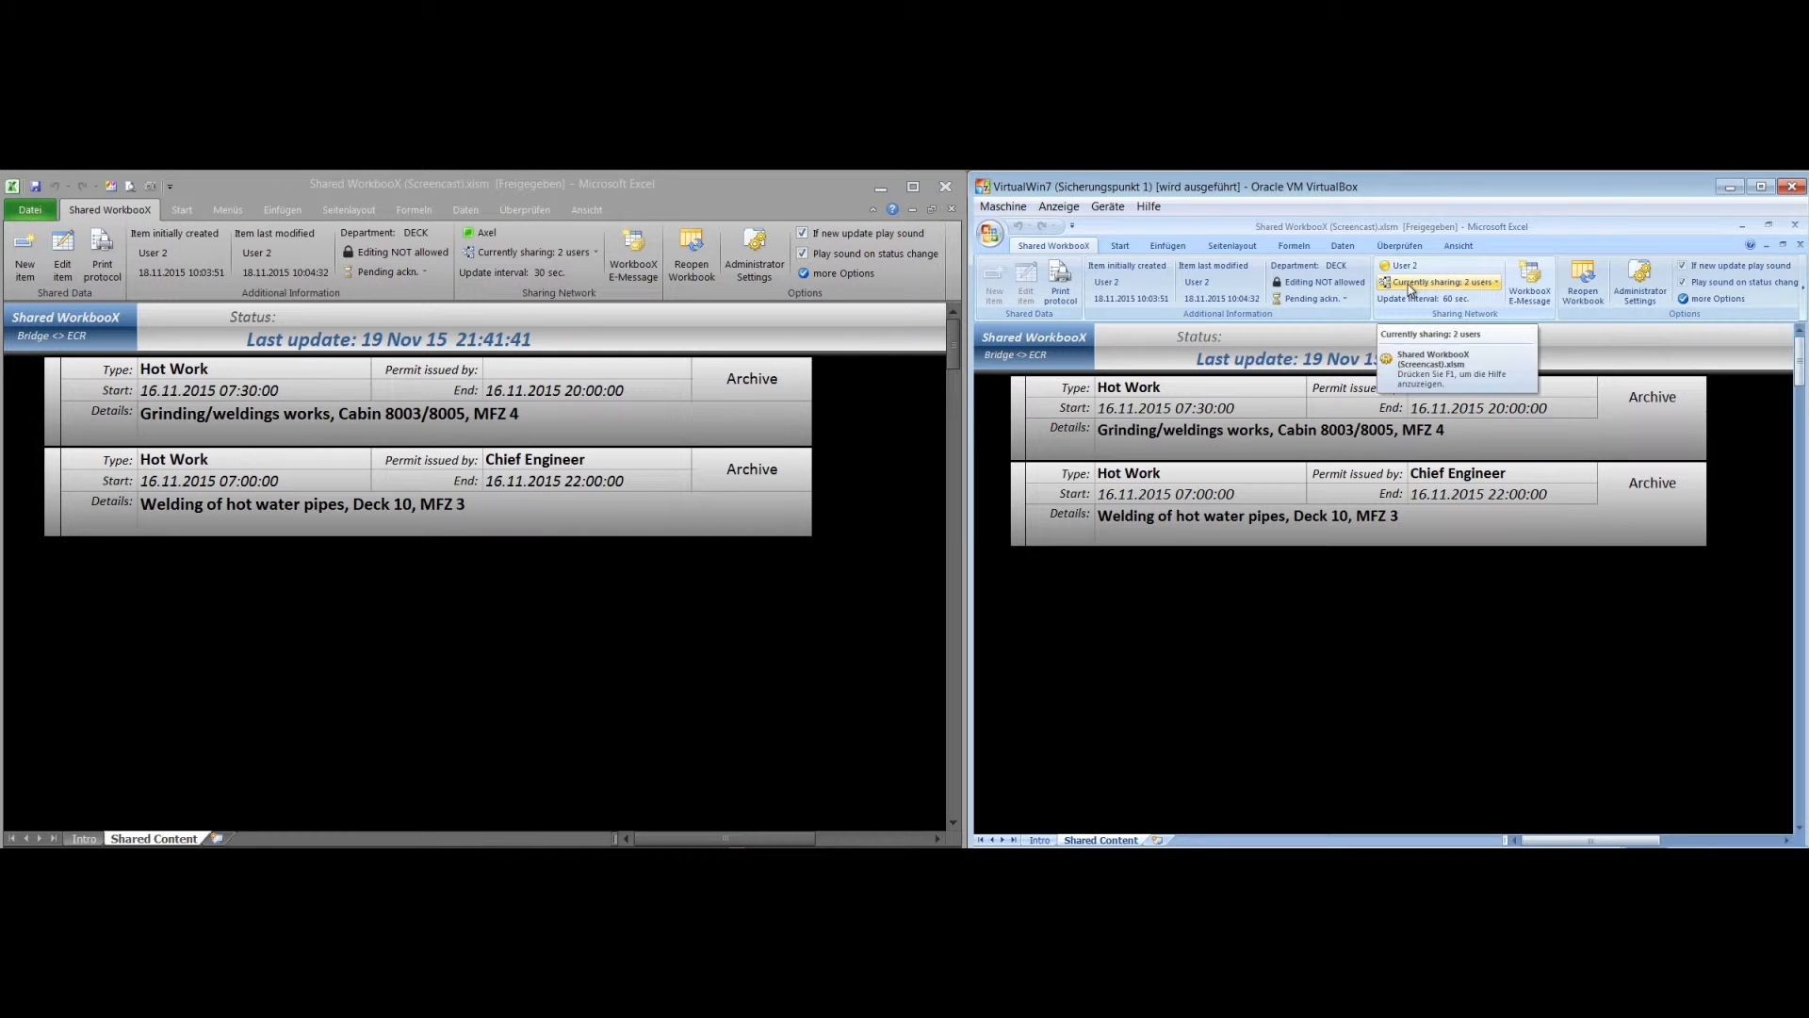
In the virtual machine's workbook, set the shared network option to "Go to active mode when possible"
left_click(1411, 286)
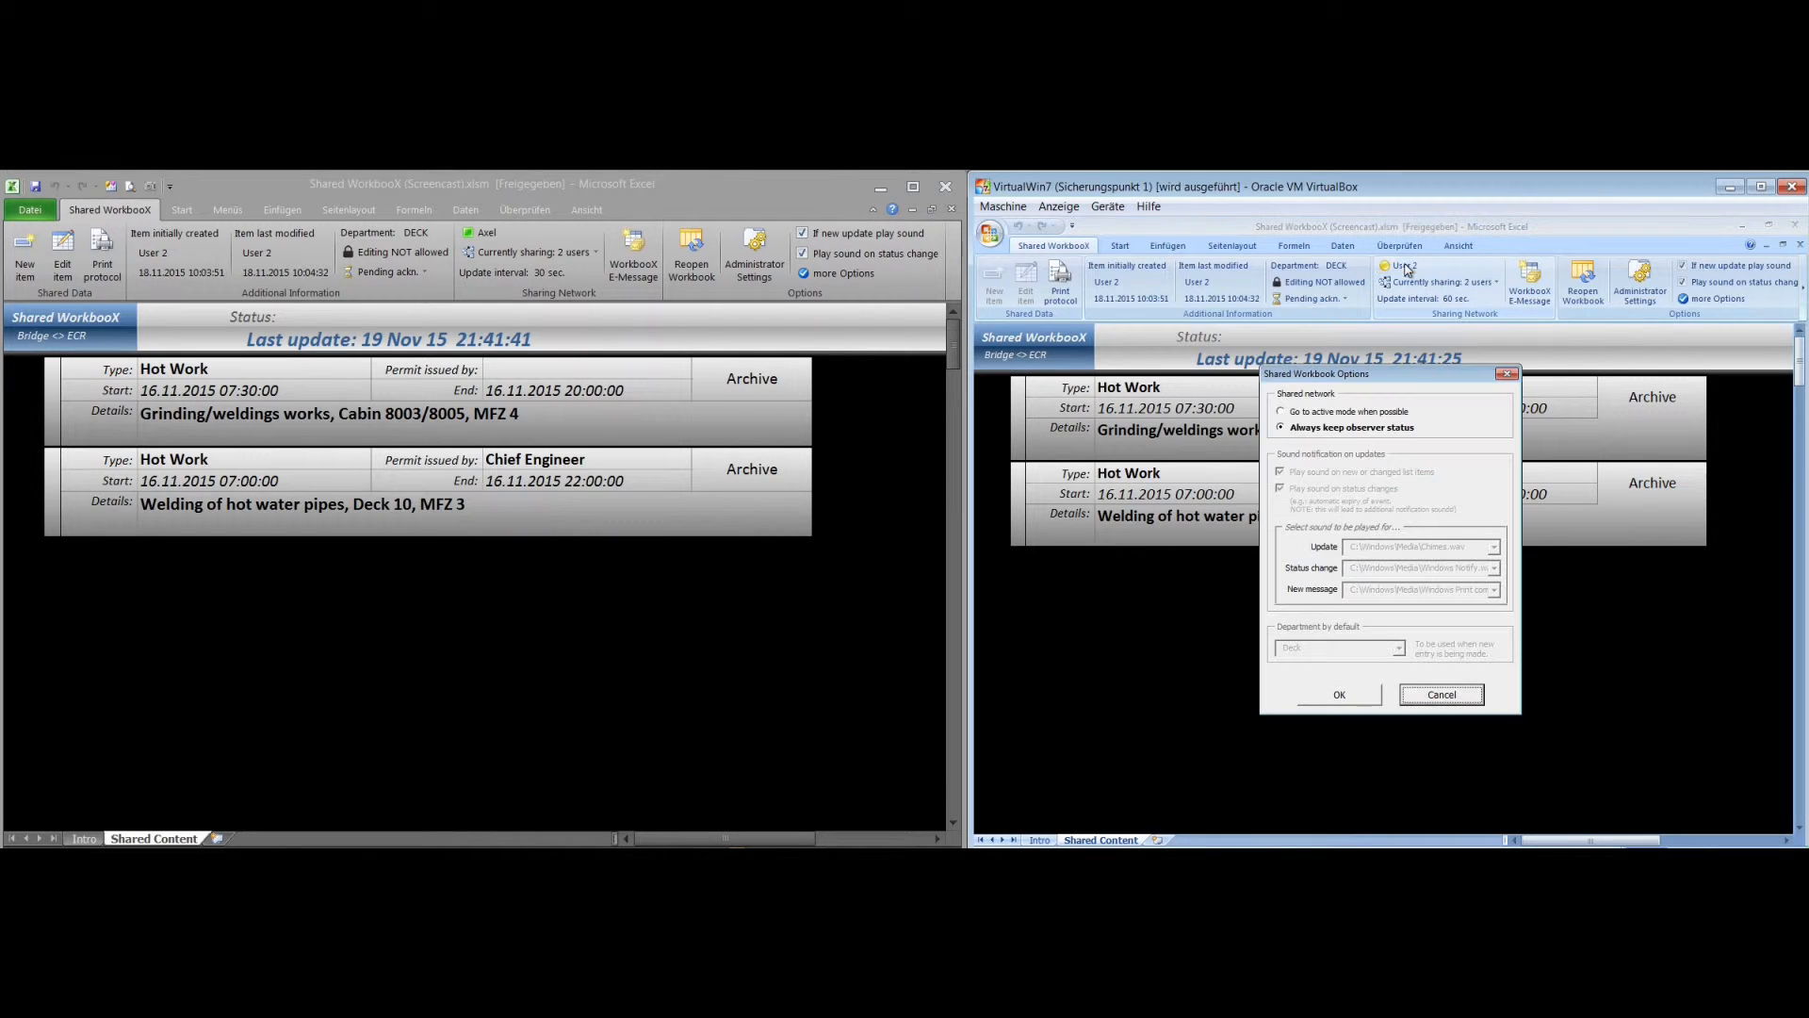
left_click(1382, 416)
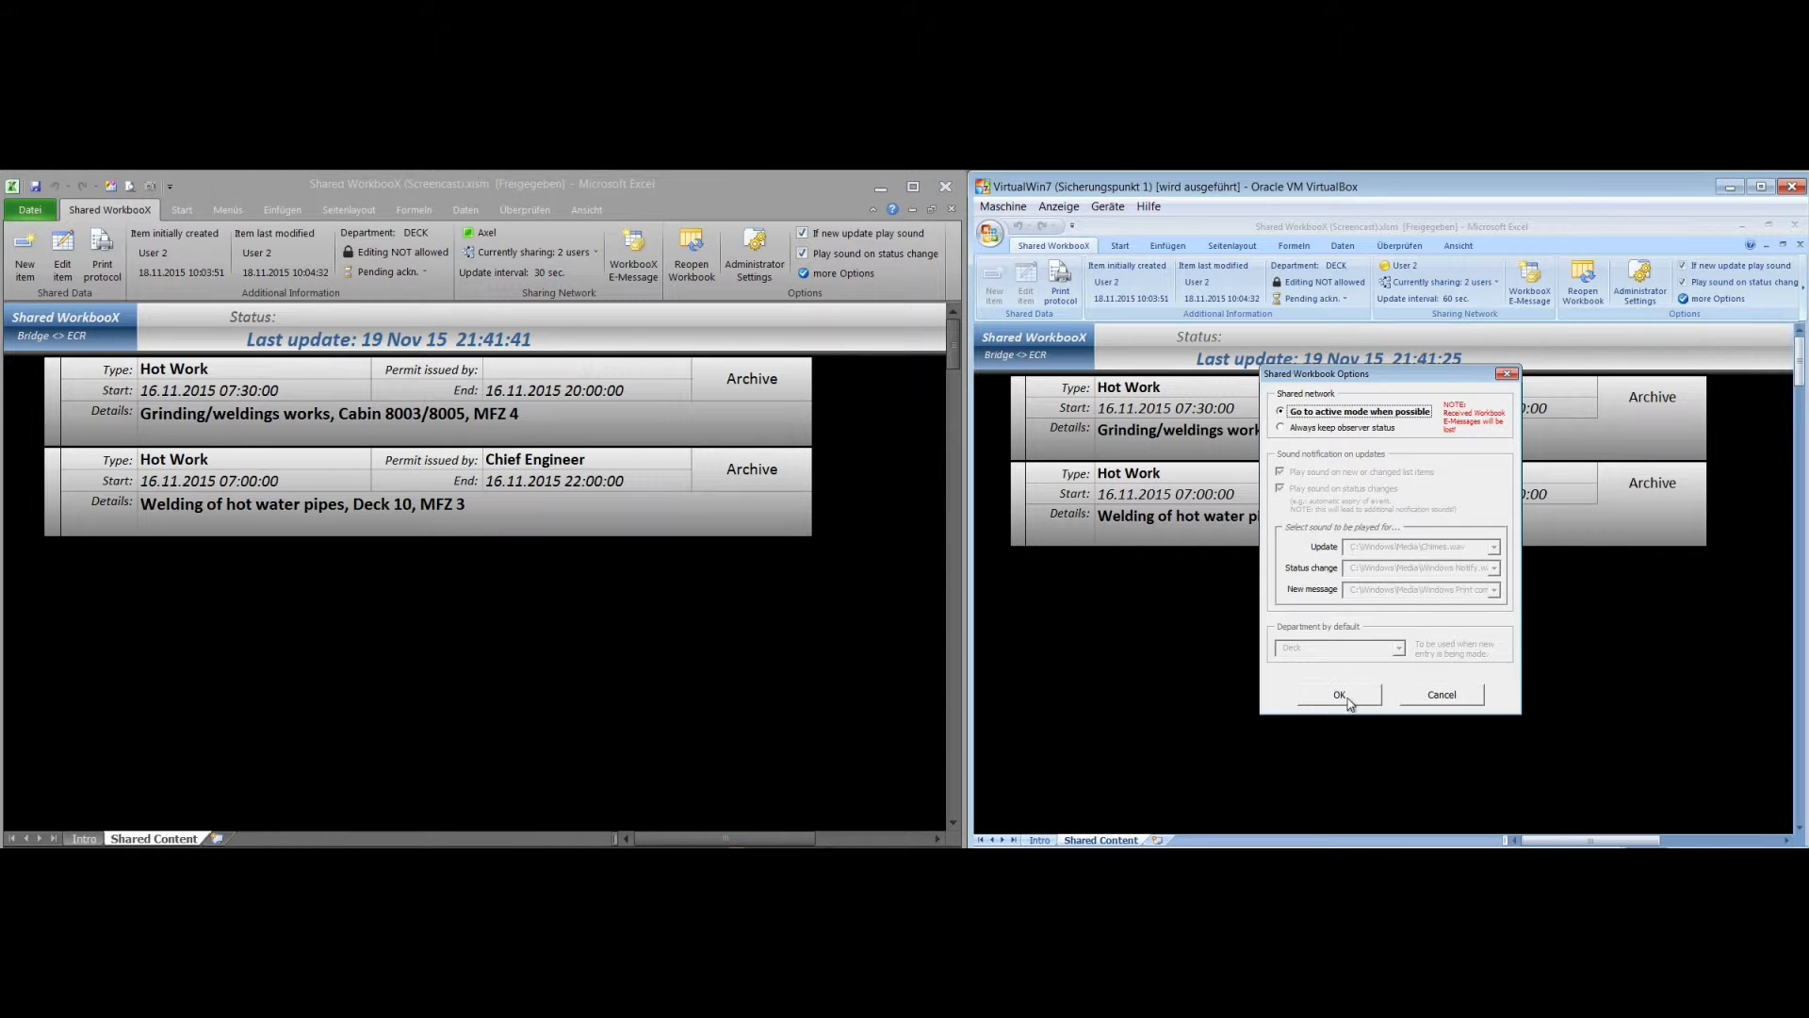
left_click(1333, 693)
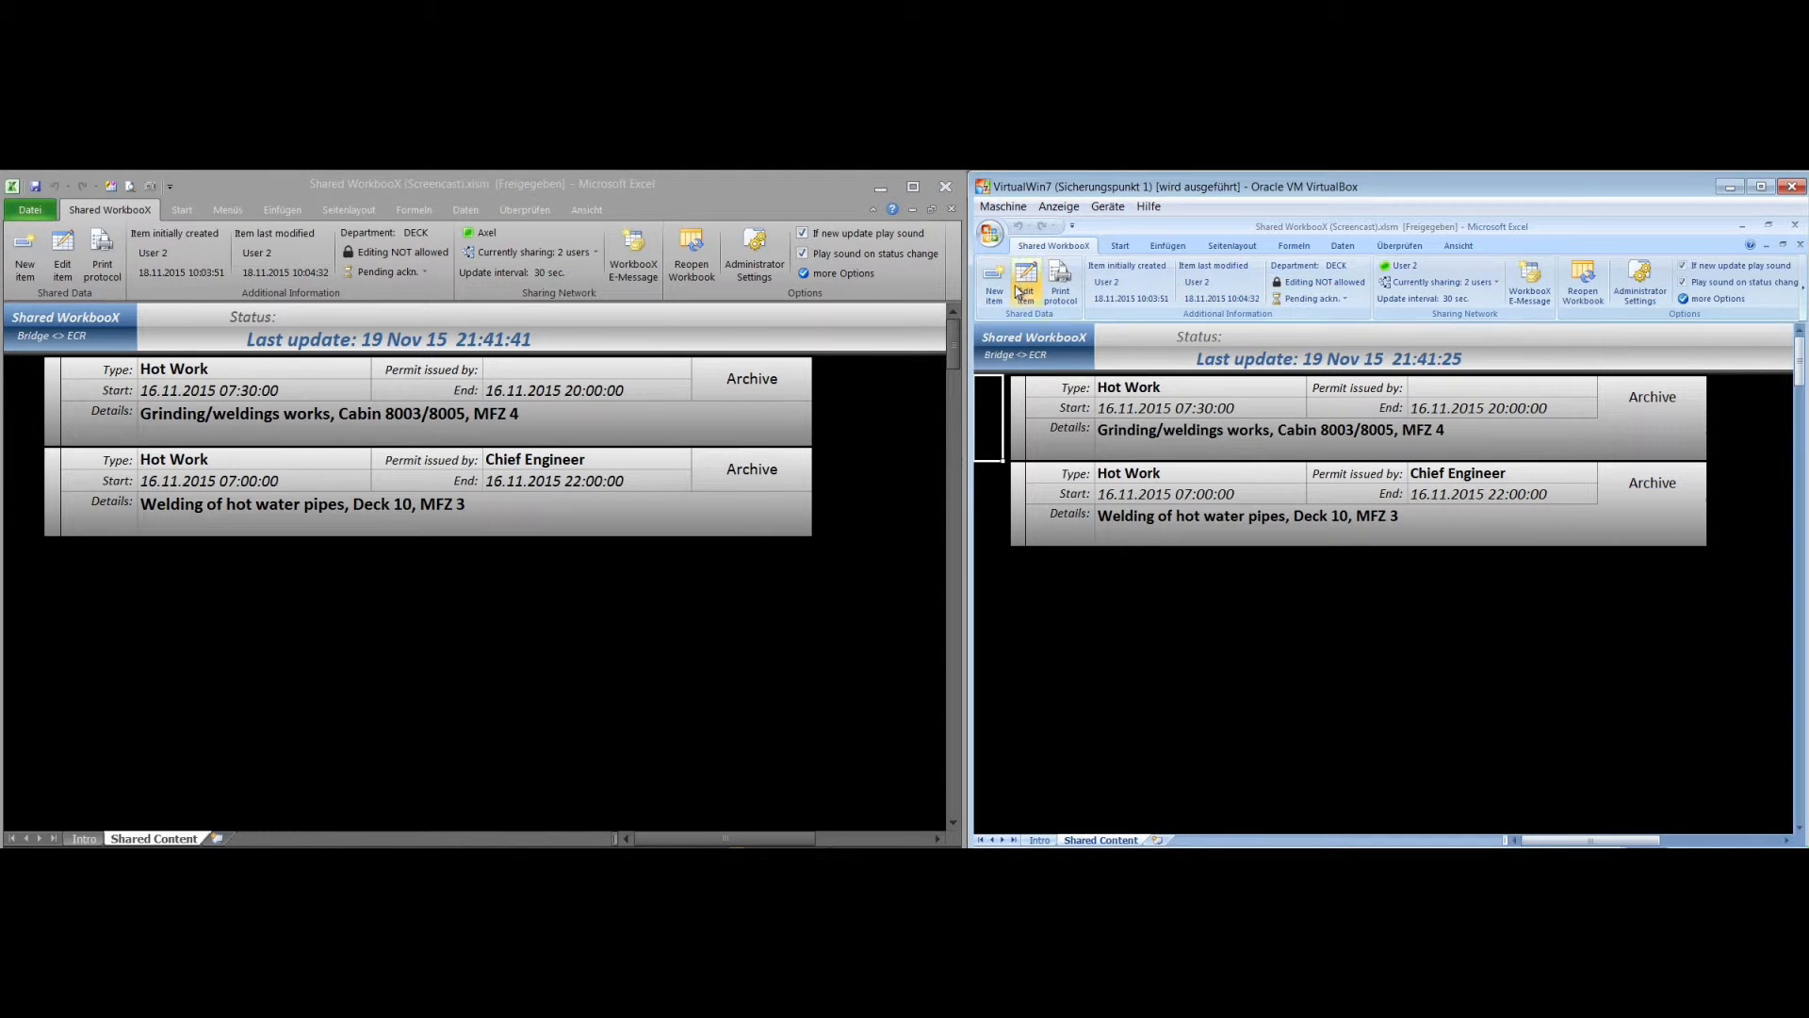
In the host workbook, start a new item with type Hot Work and permit by Chief Engineer
left_click(26, 260)
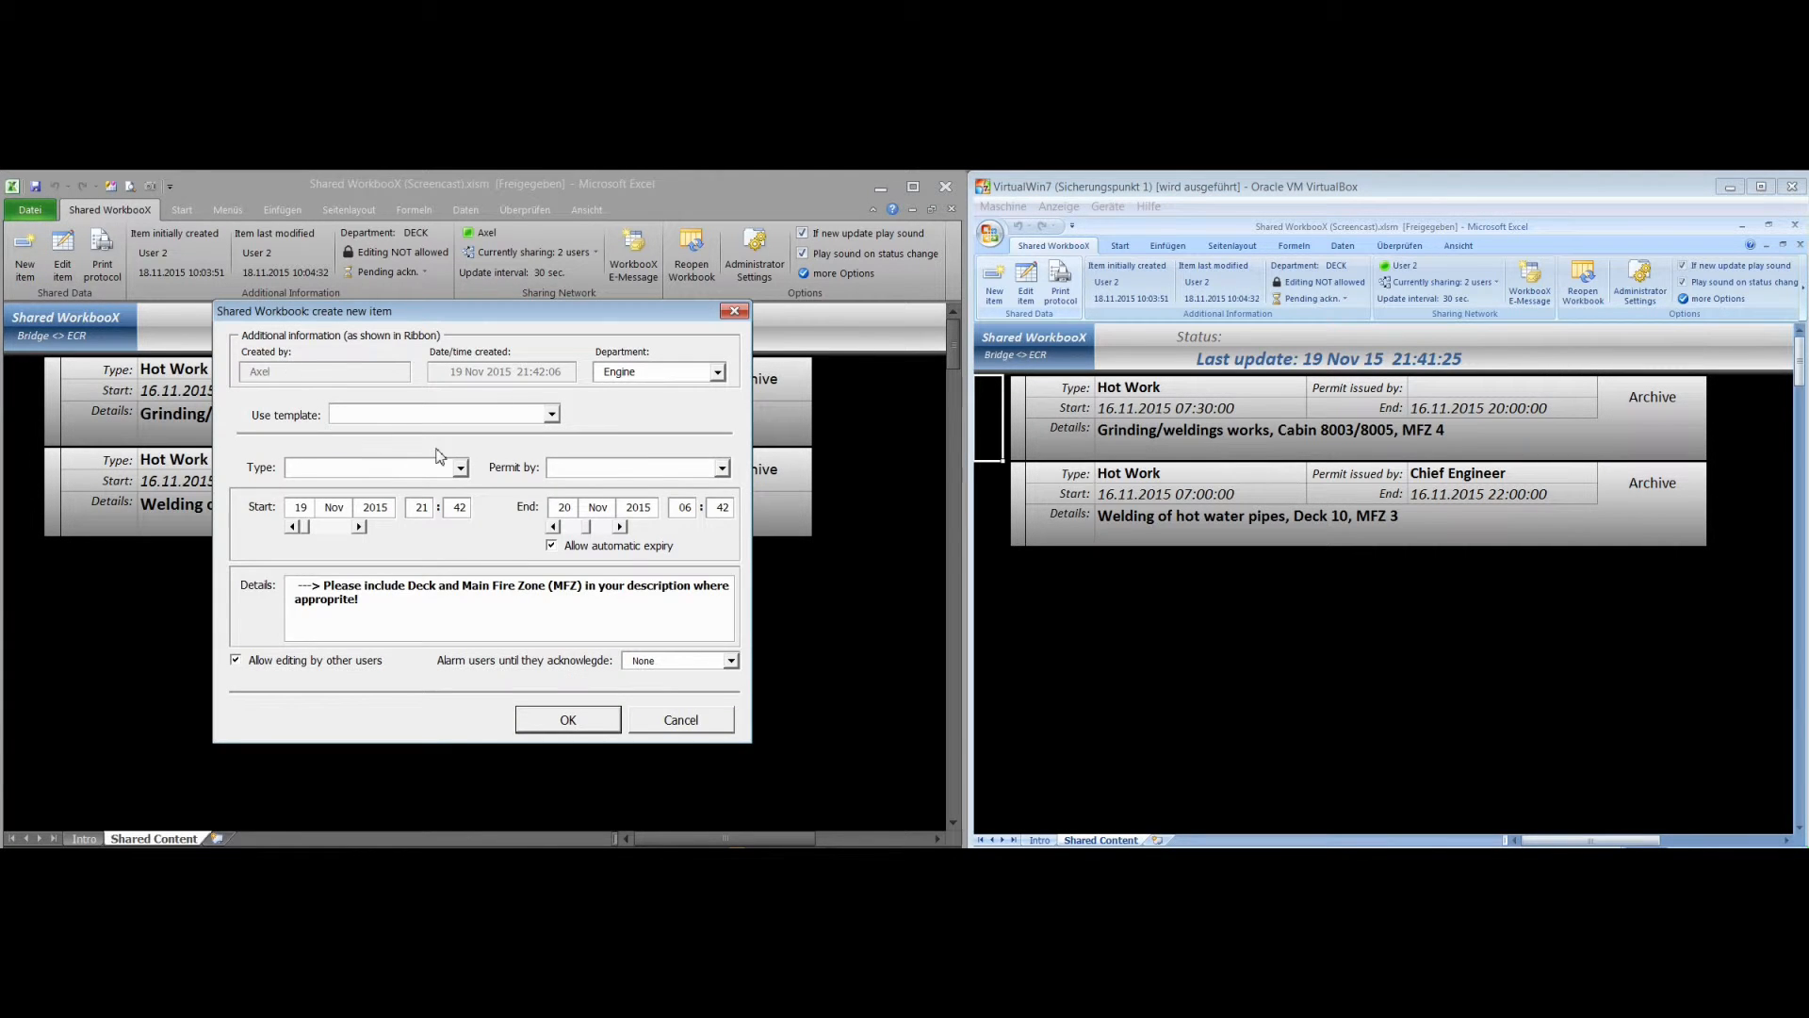
left_click(460, 468)
left_click(452, 488)
left_click(723, 470)
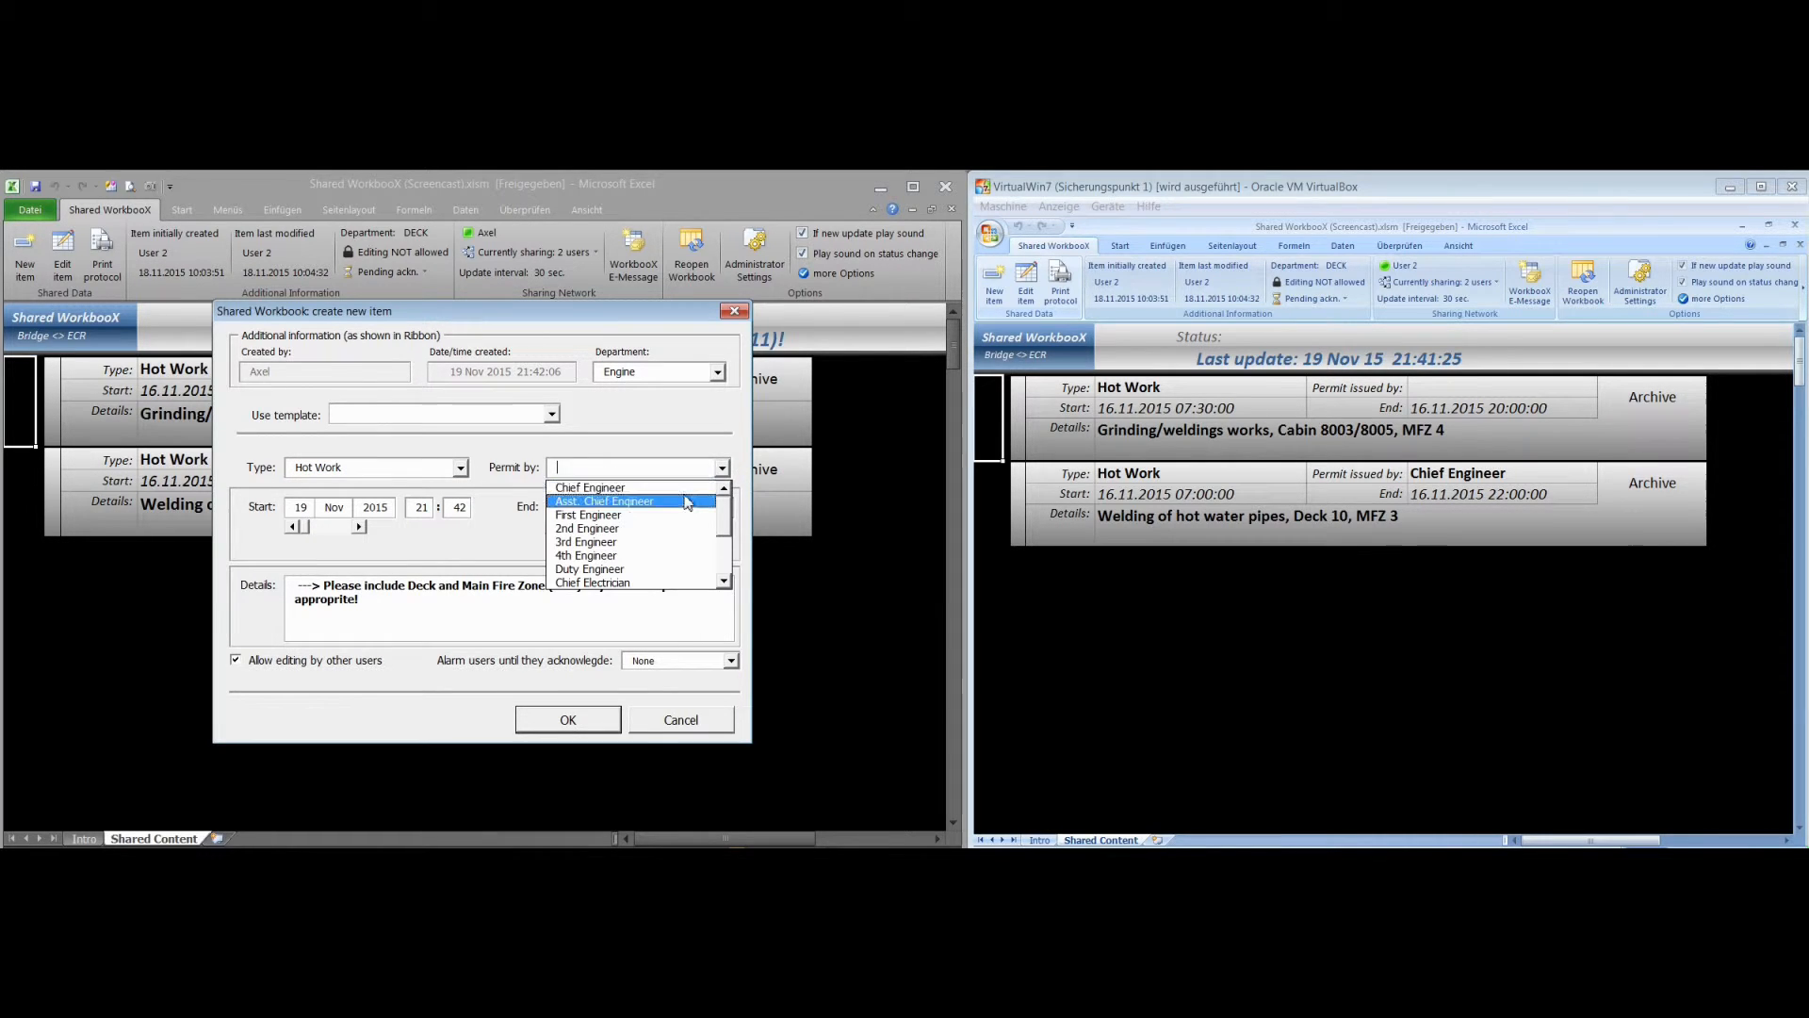
left_click(603, 484)
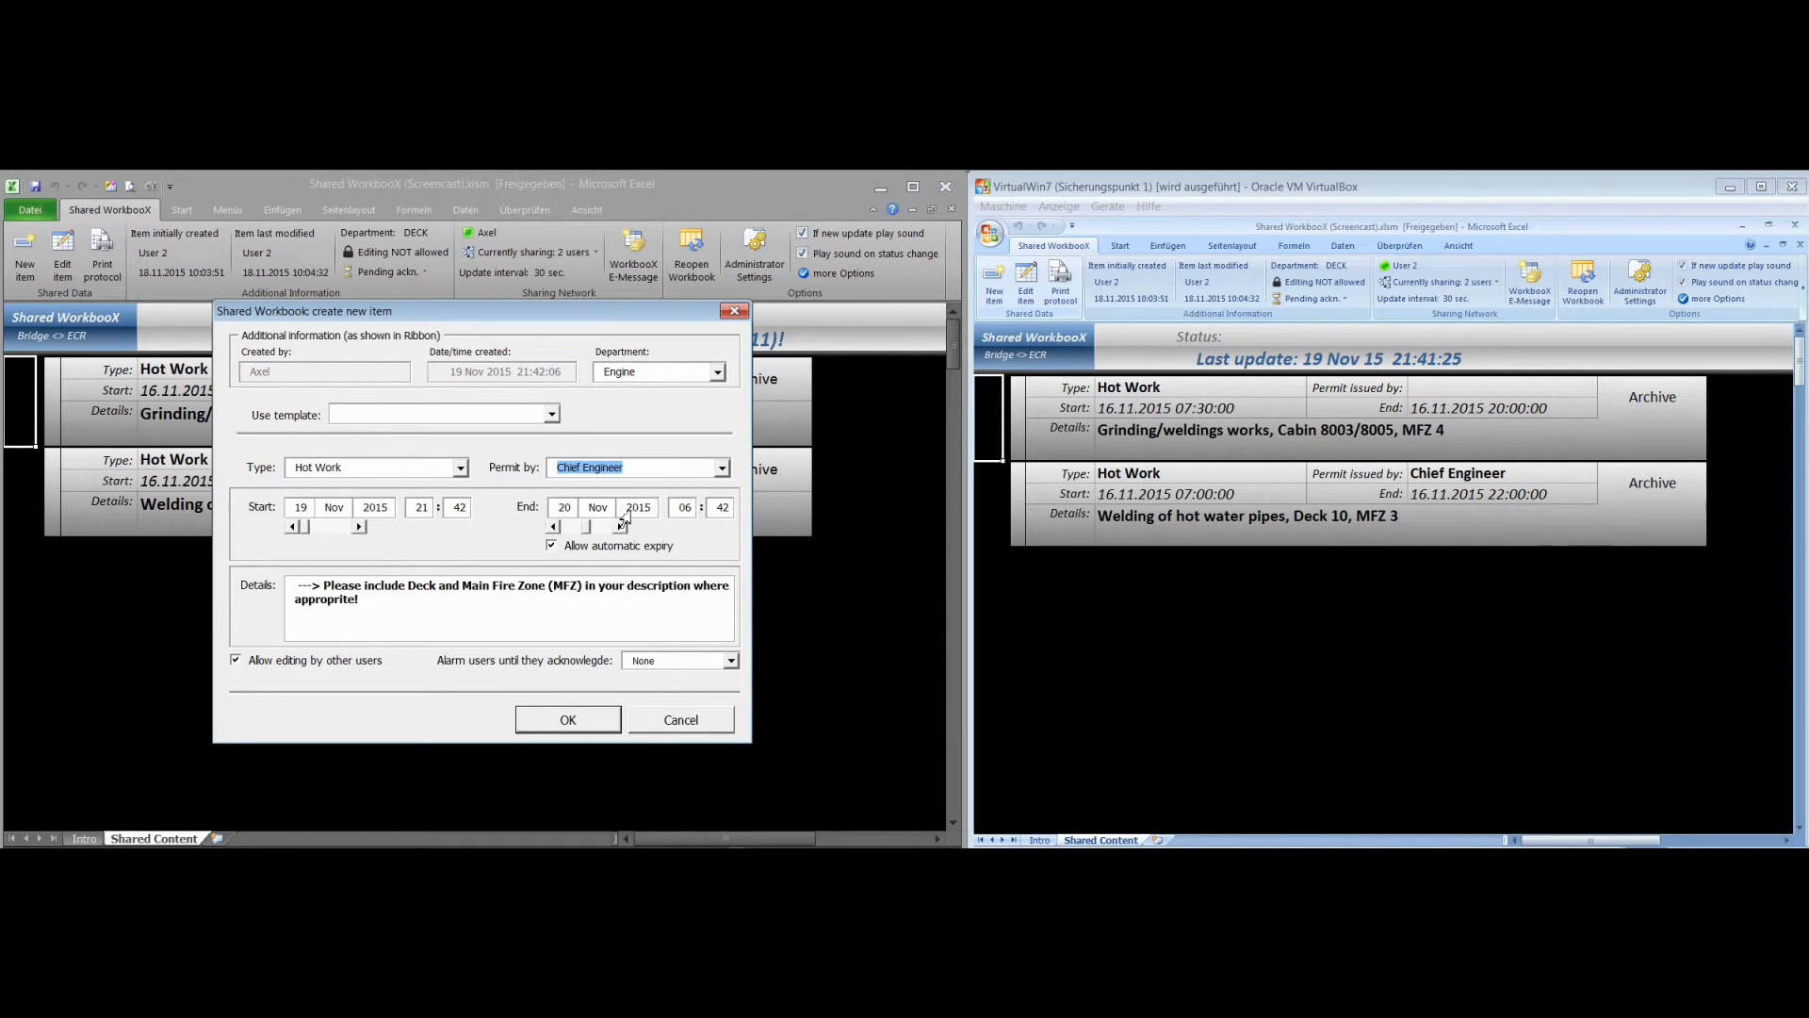
Set the new Hot Work item's start time to 21:45
left_click(420, 508)
left_click(462, 508)
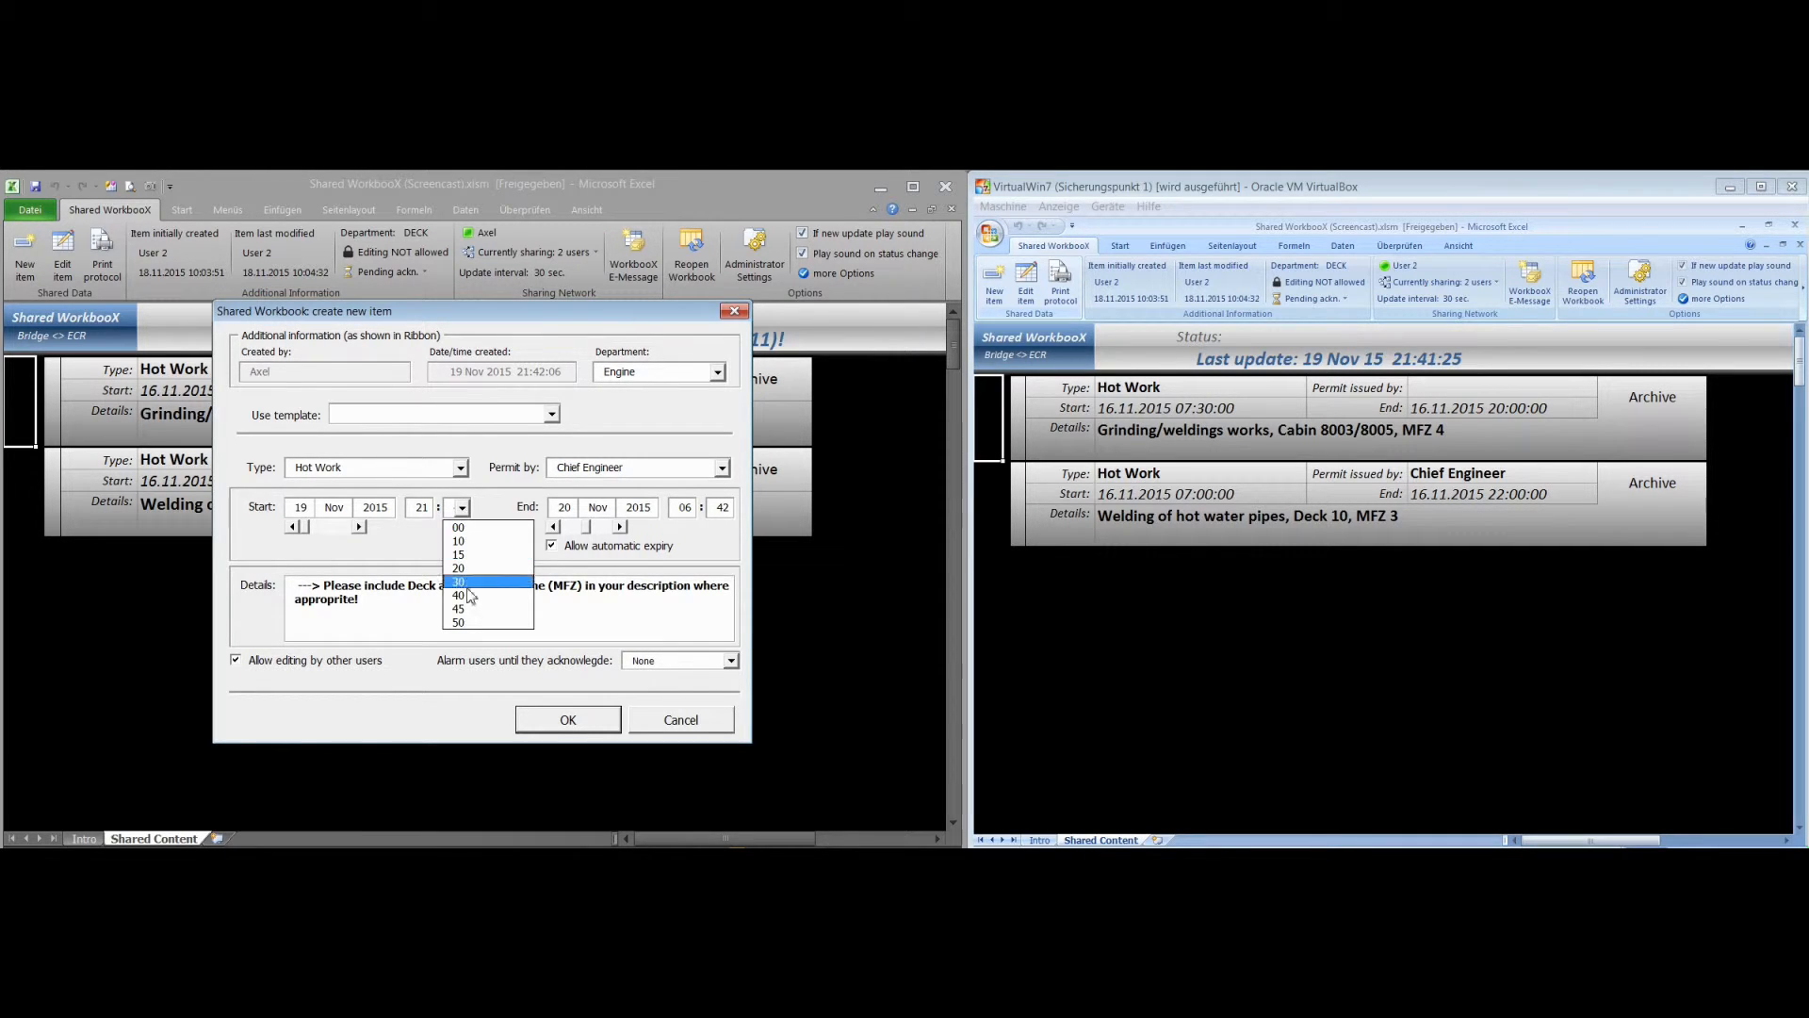
left_click(468, 610)
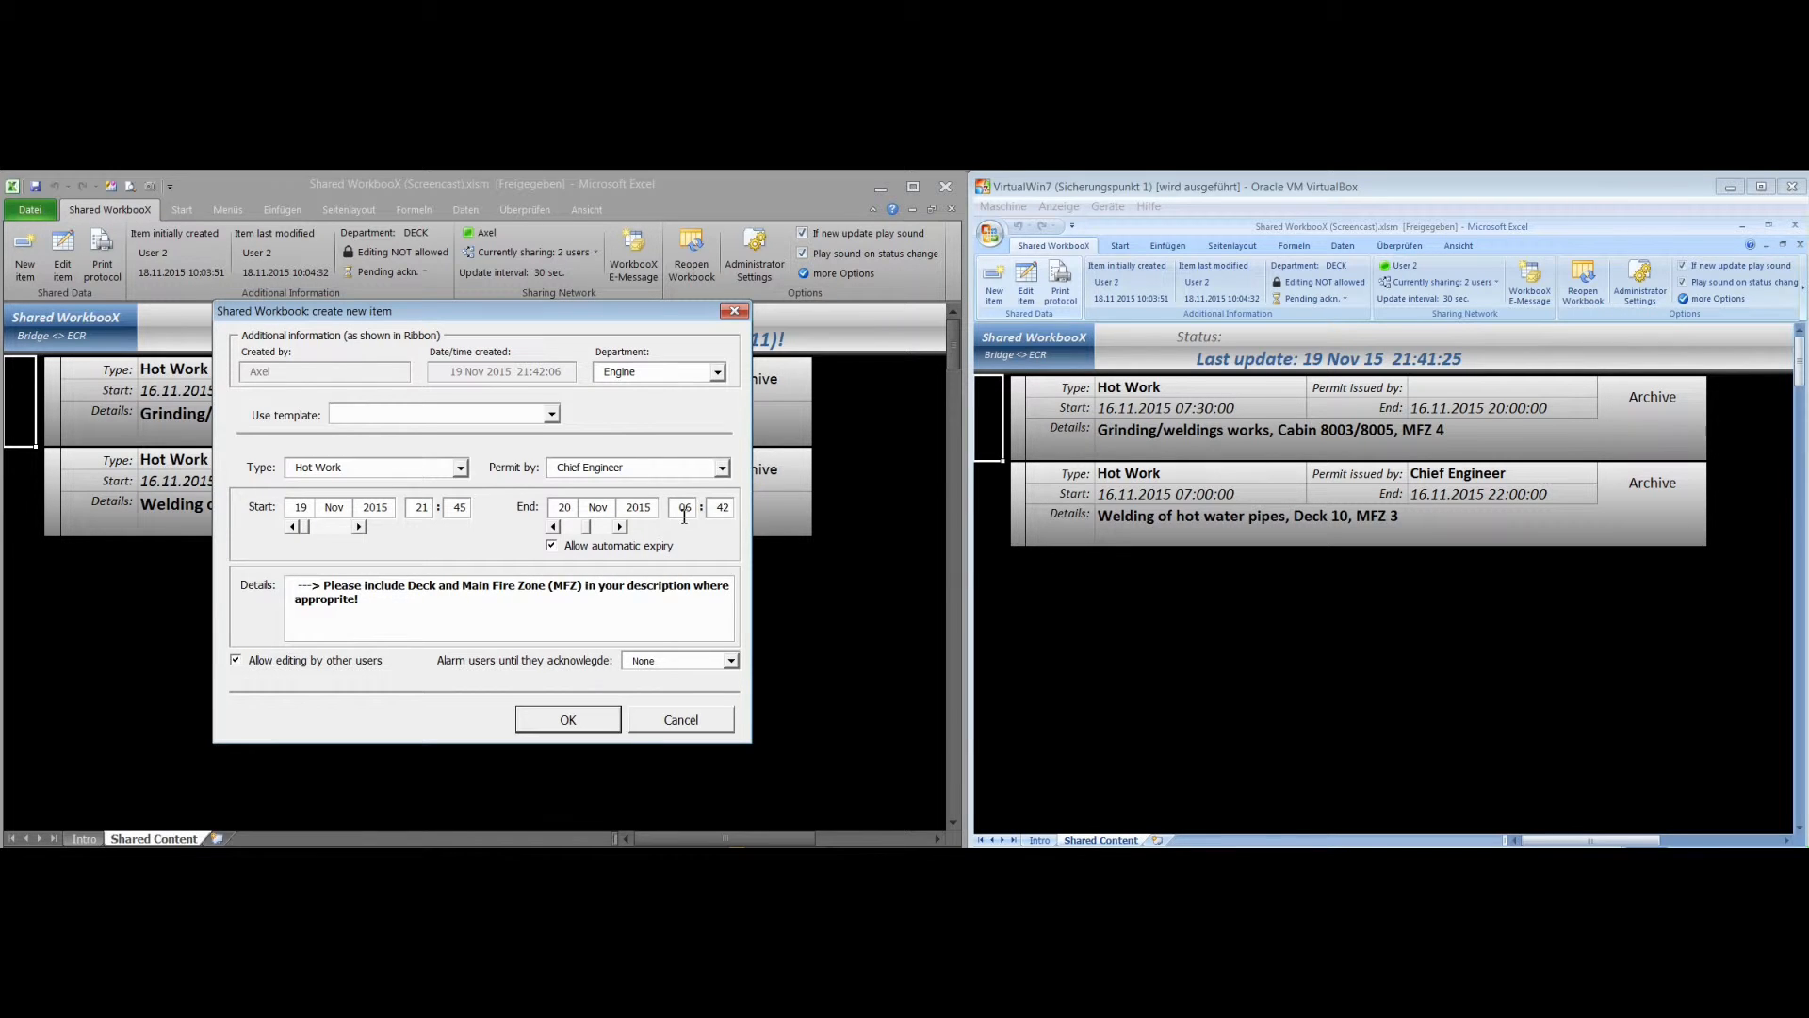
Set the Hot Work item's end to 19 Nov 2015 at 21:50
left_click(566, 527)
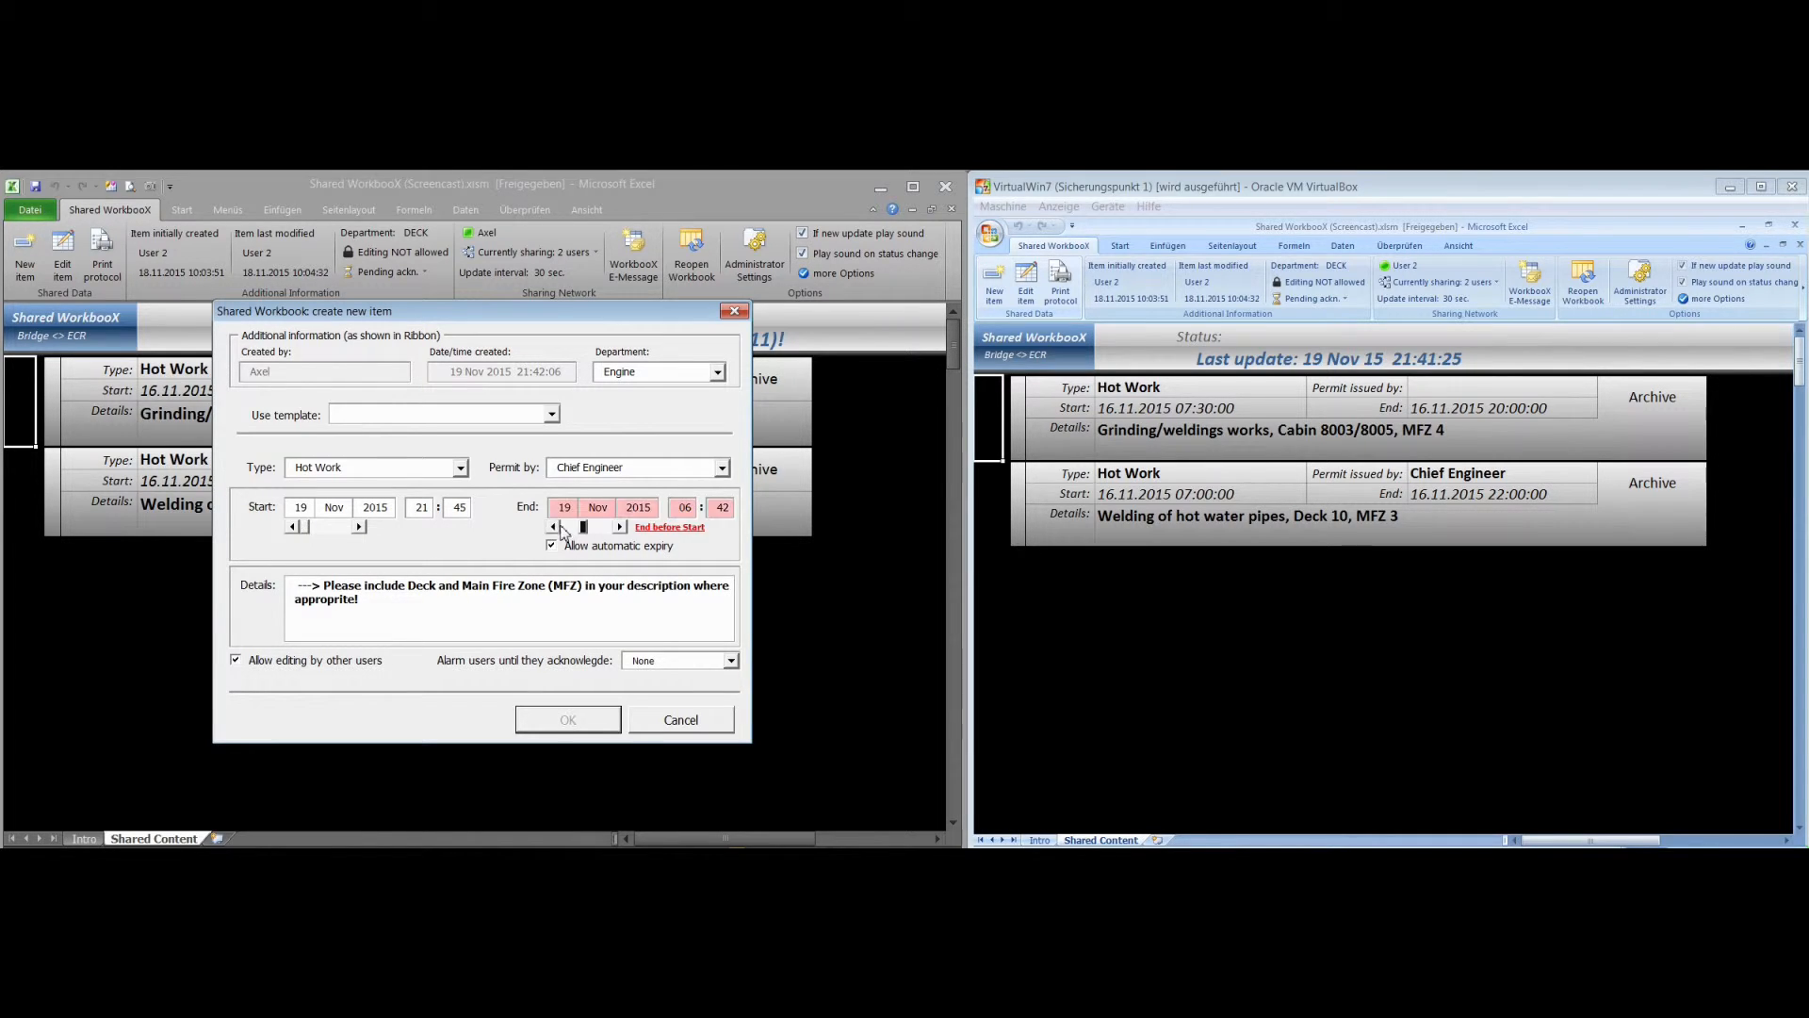
left_click(687, 509)
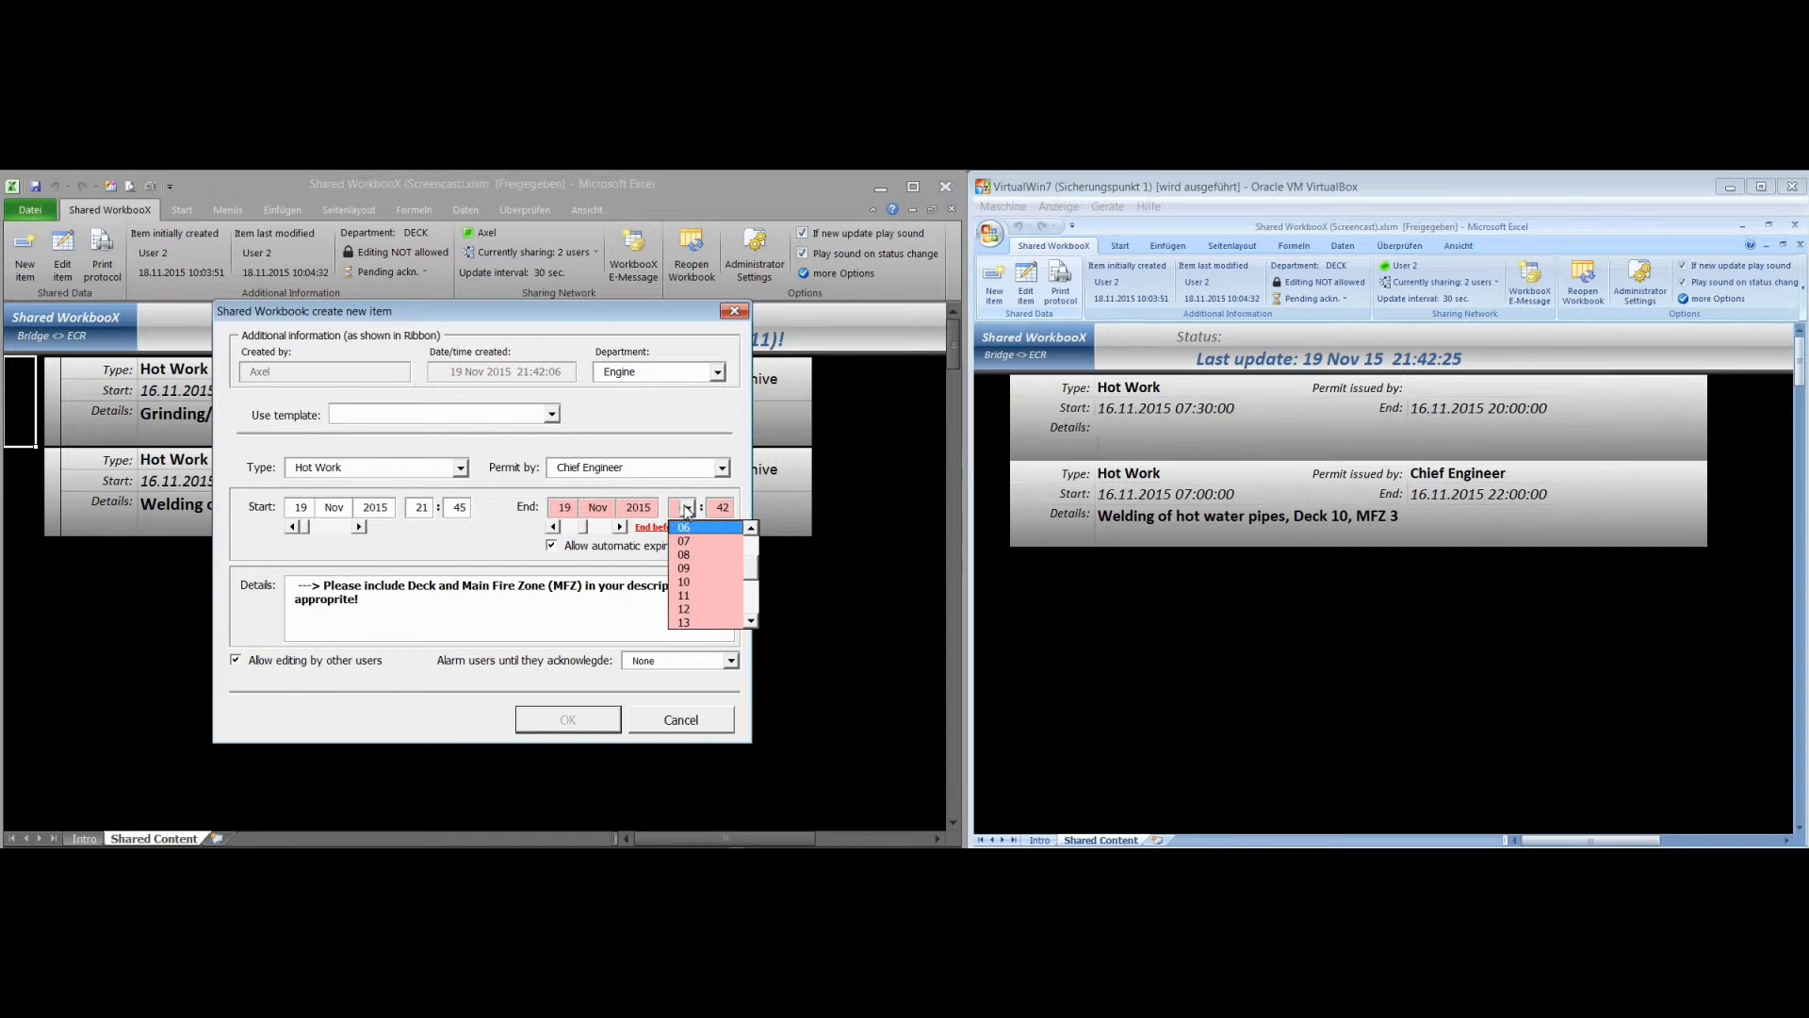
left_click(751, 621)
left_click(751, 621)
left_click(751, 621)
left_click(751, 621)
left_click(751, 620)
left_click(751, 621)
left_click(751, 621)
left_click(751, 621)
left_click(707, 622)
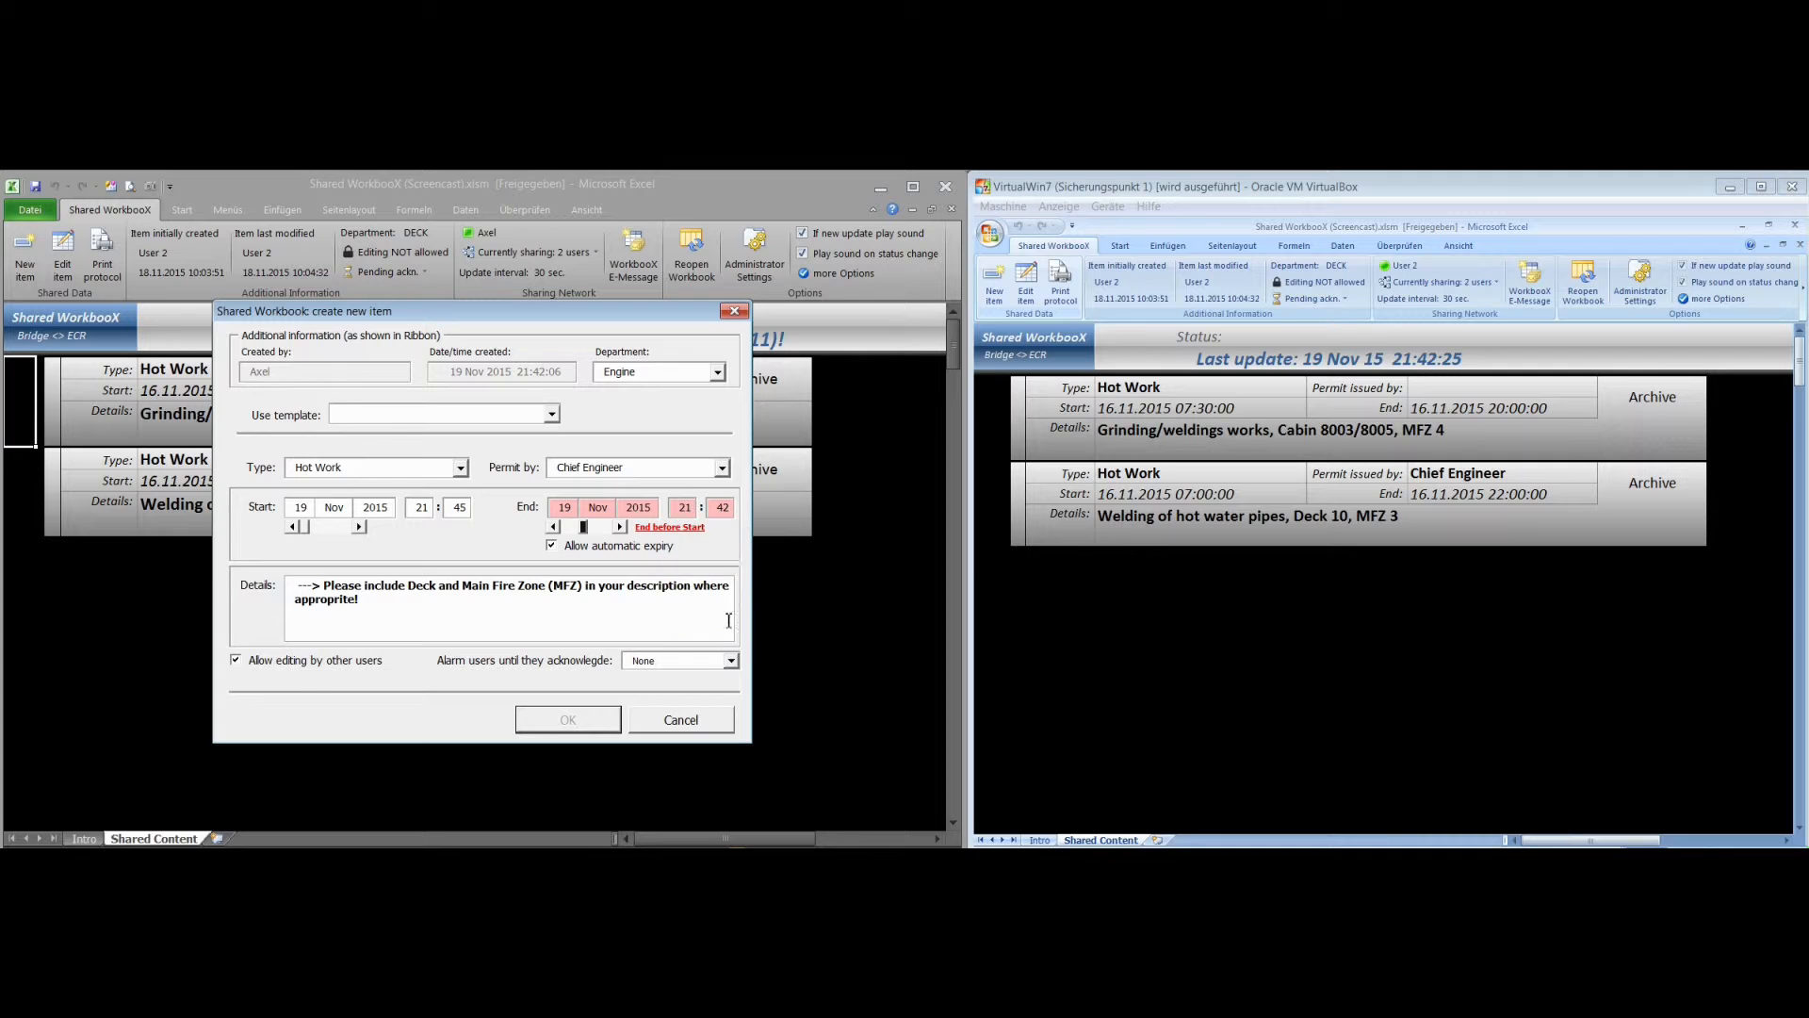
left_click(721, 507)
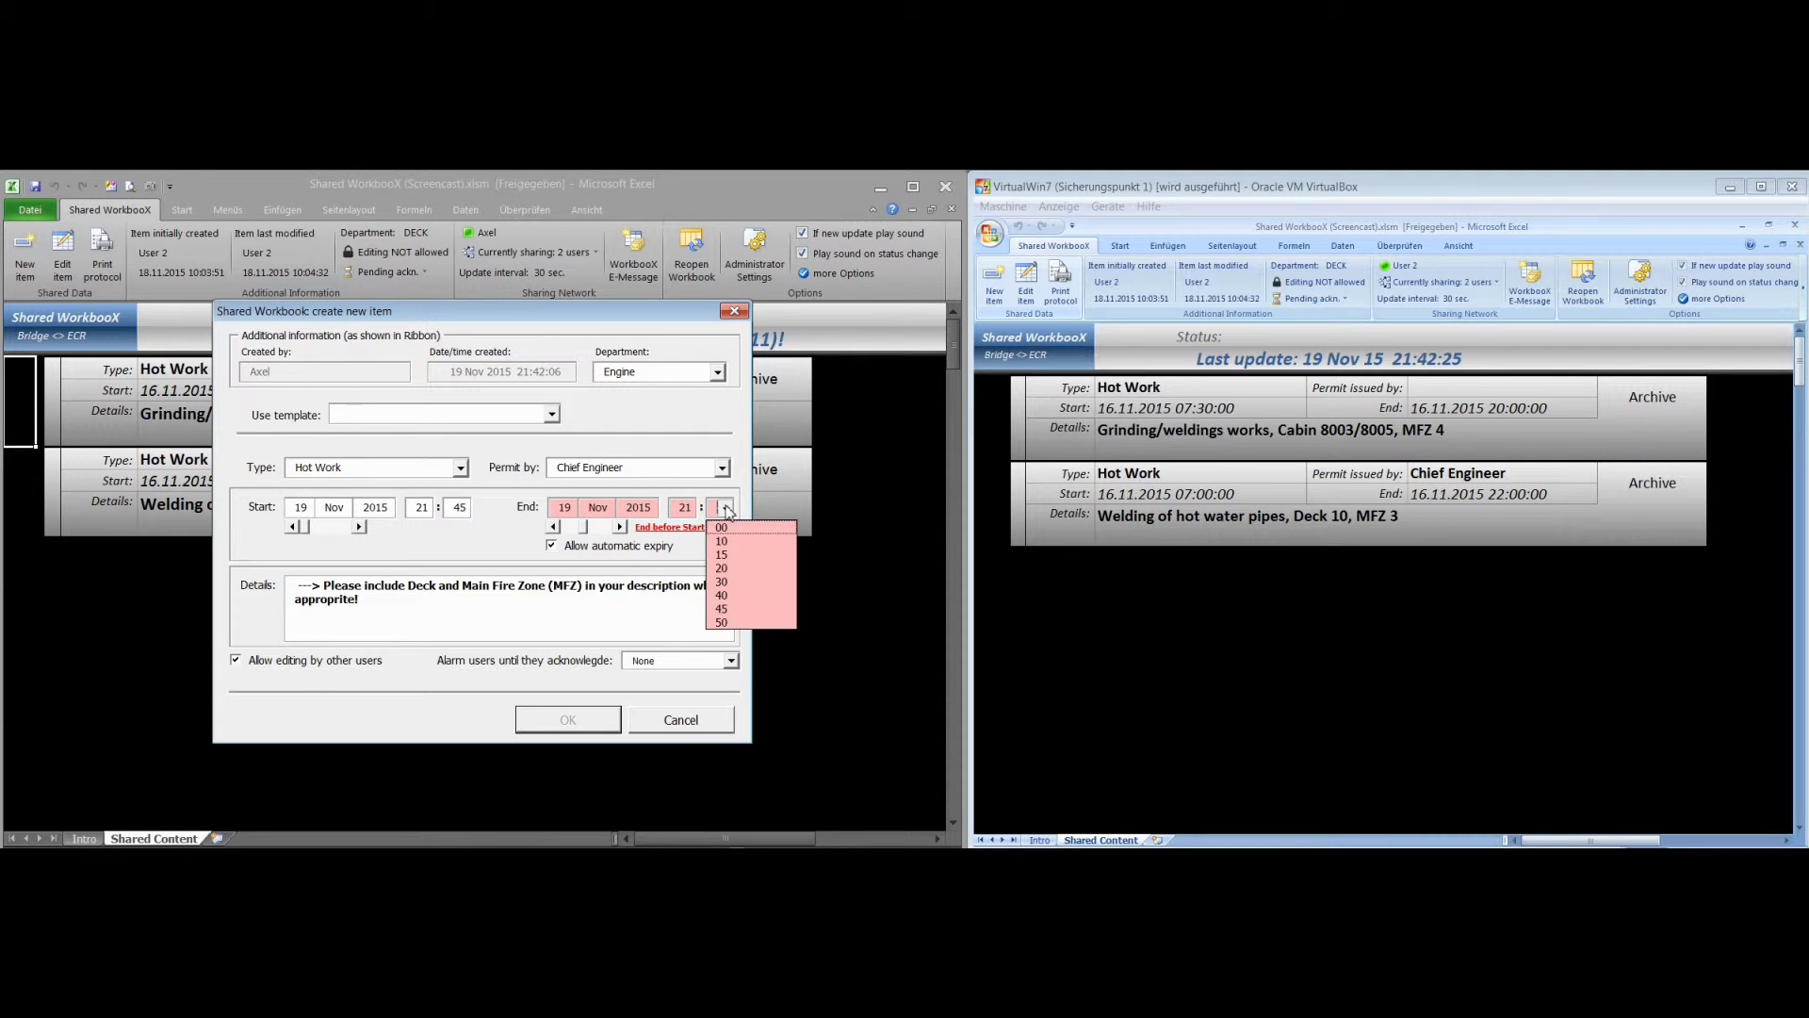
left_click(731, 627)
Enter the details "Welding works, Deck 10, MFZ 5" and create the Hot Work item
left_click(560, 598)
type("Welding works, Deck 10, M")
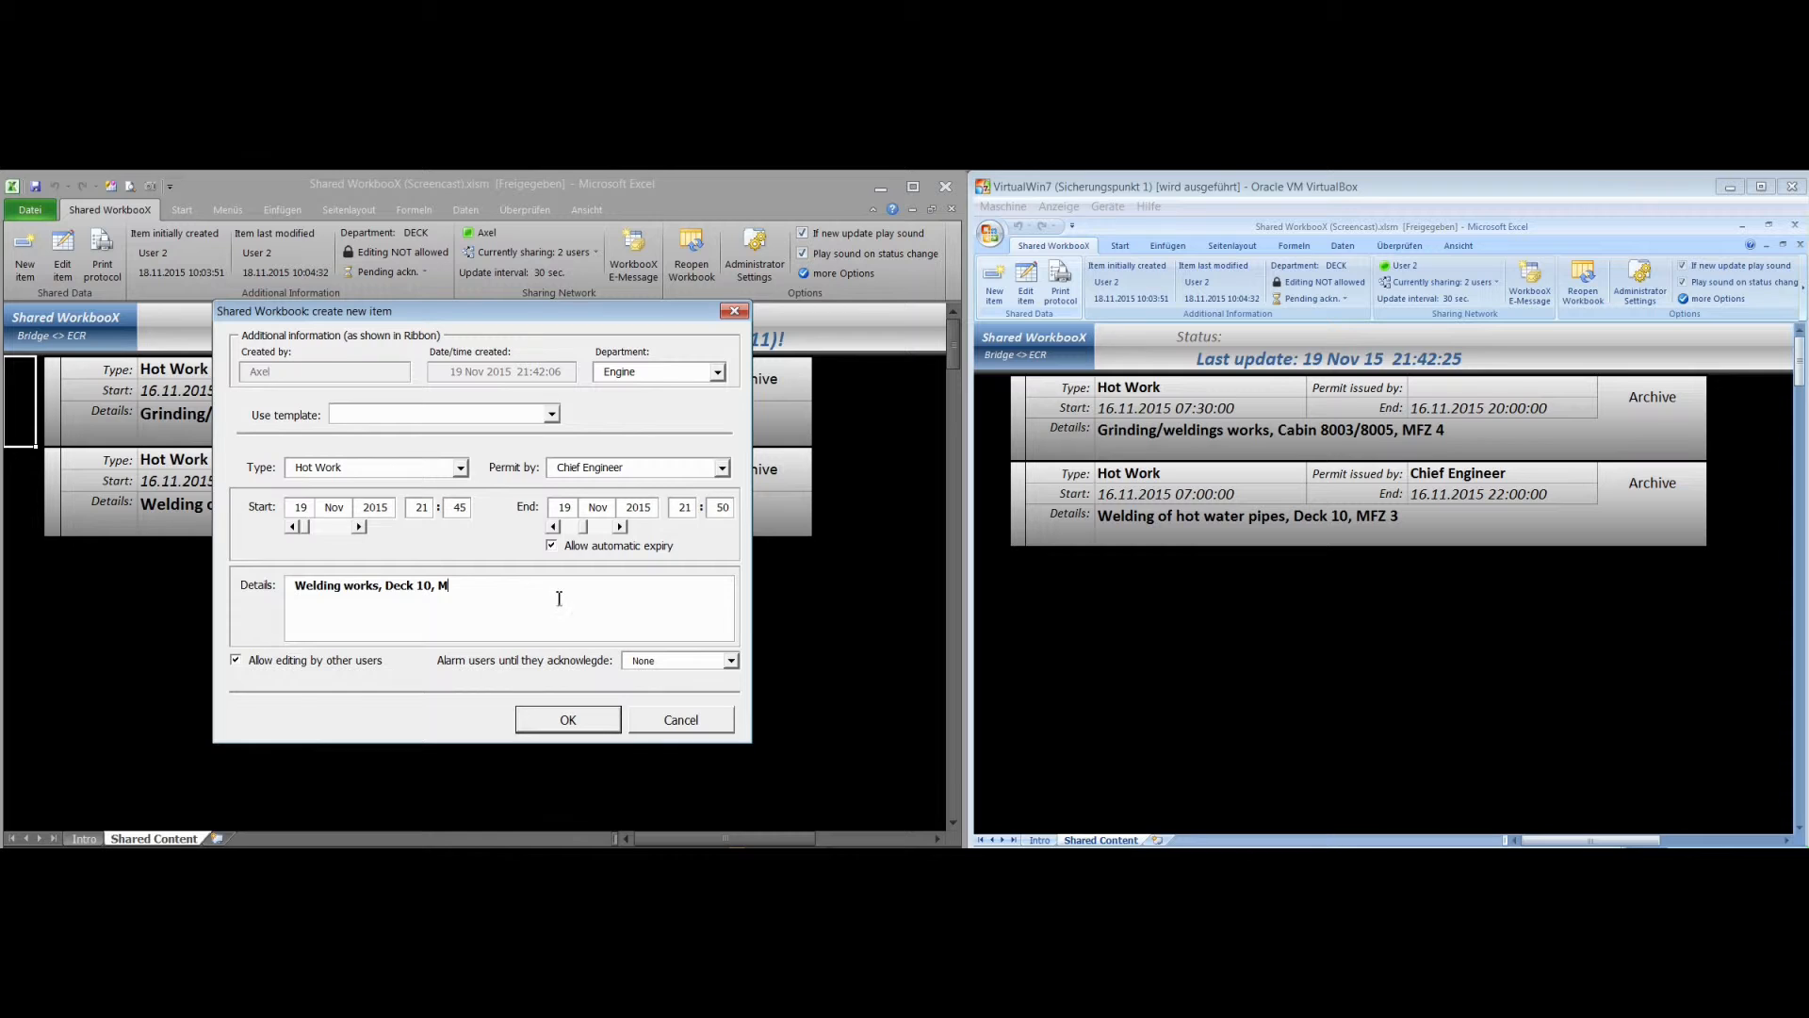
type("FZ 5")
left_click(575, 725)
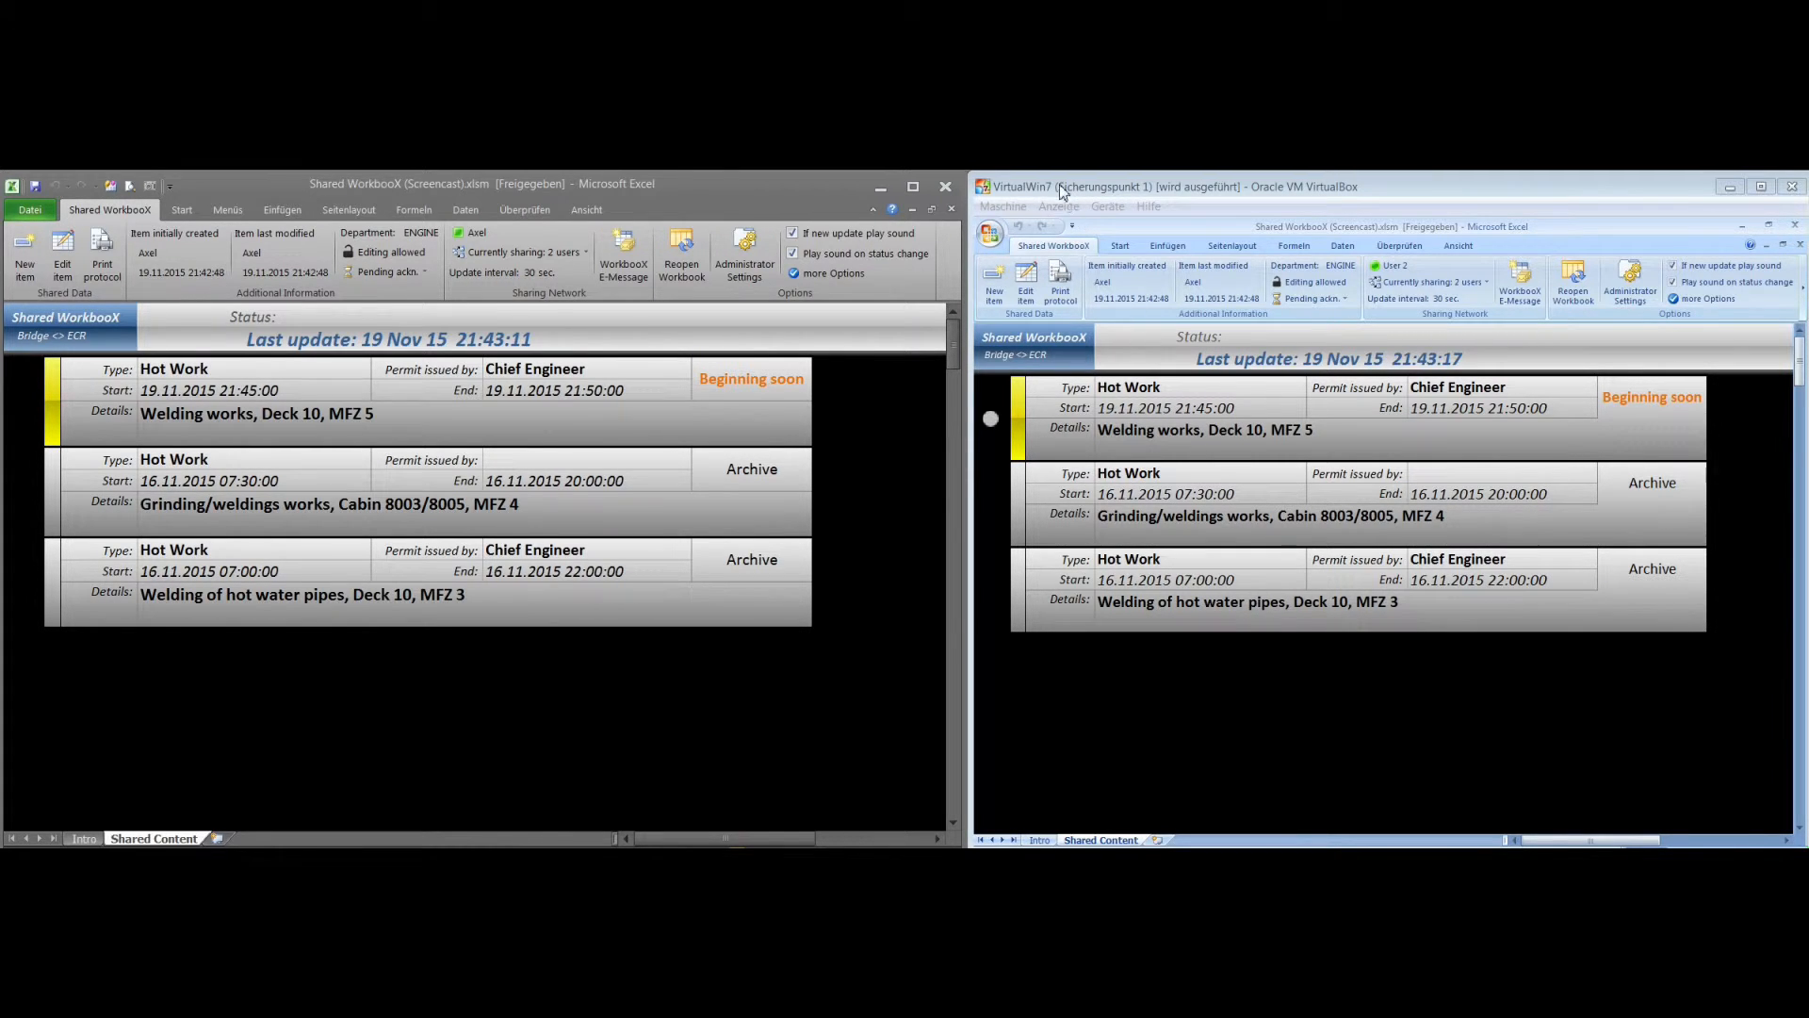
In the virtual machine's workbook, examine the additional information and pending acknowledgements of the new welding item and the archived grinding item
left_click(1149, 409)
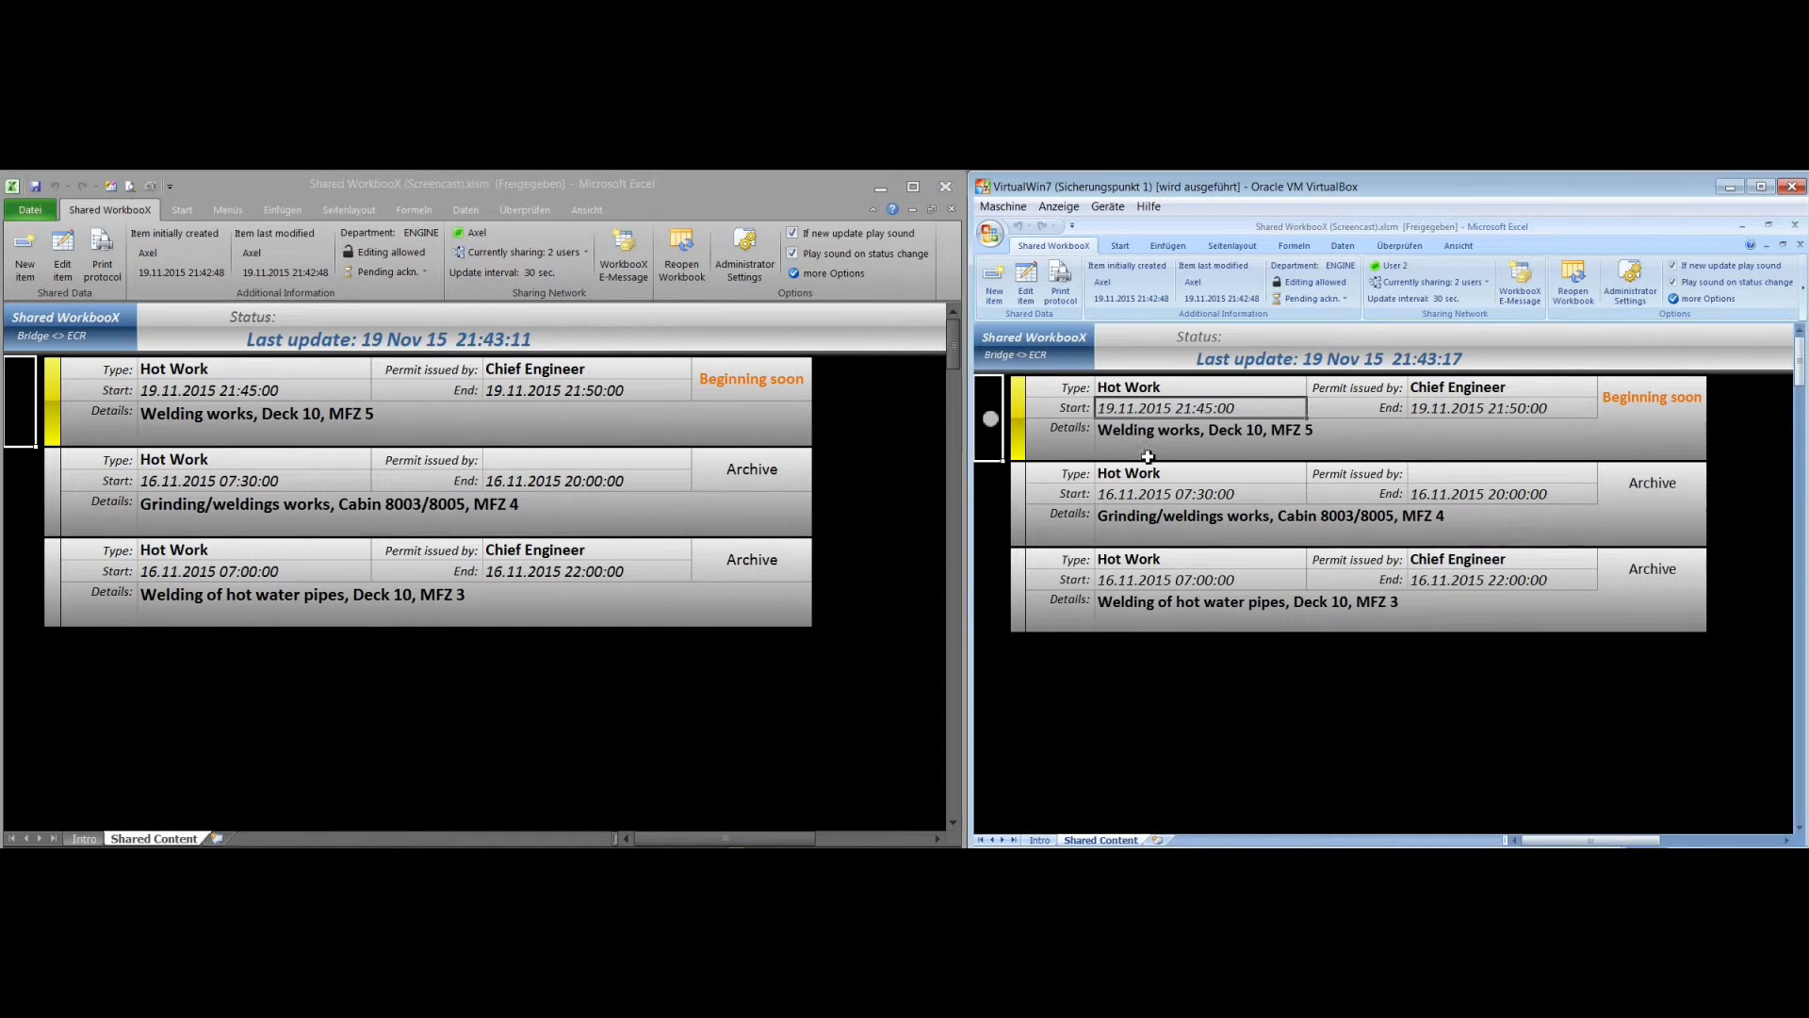
left_click(1169, 499)
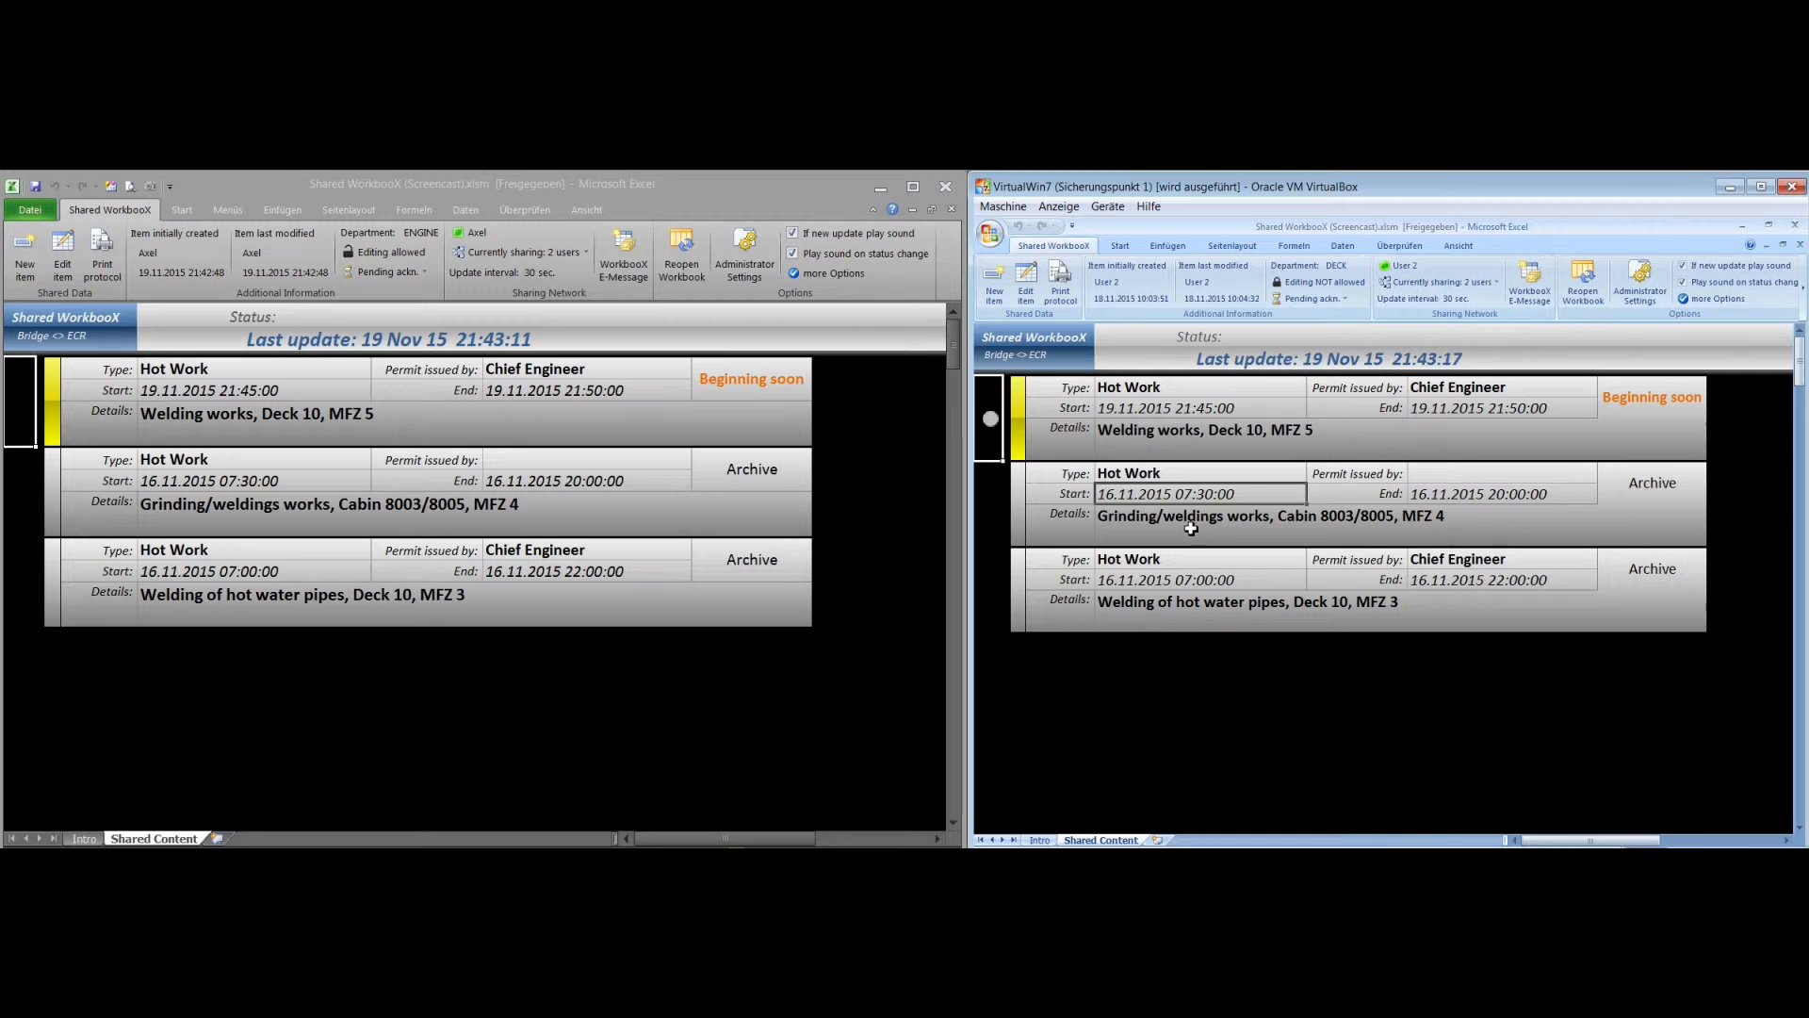
left_click(1222, 528)
left_click(1204, 498)
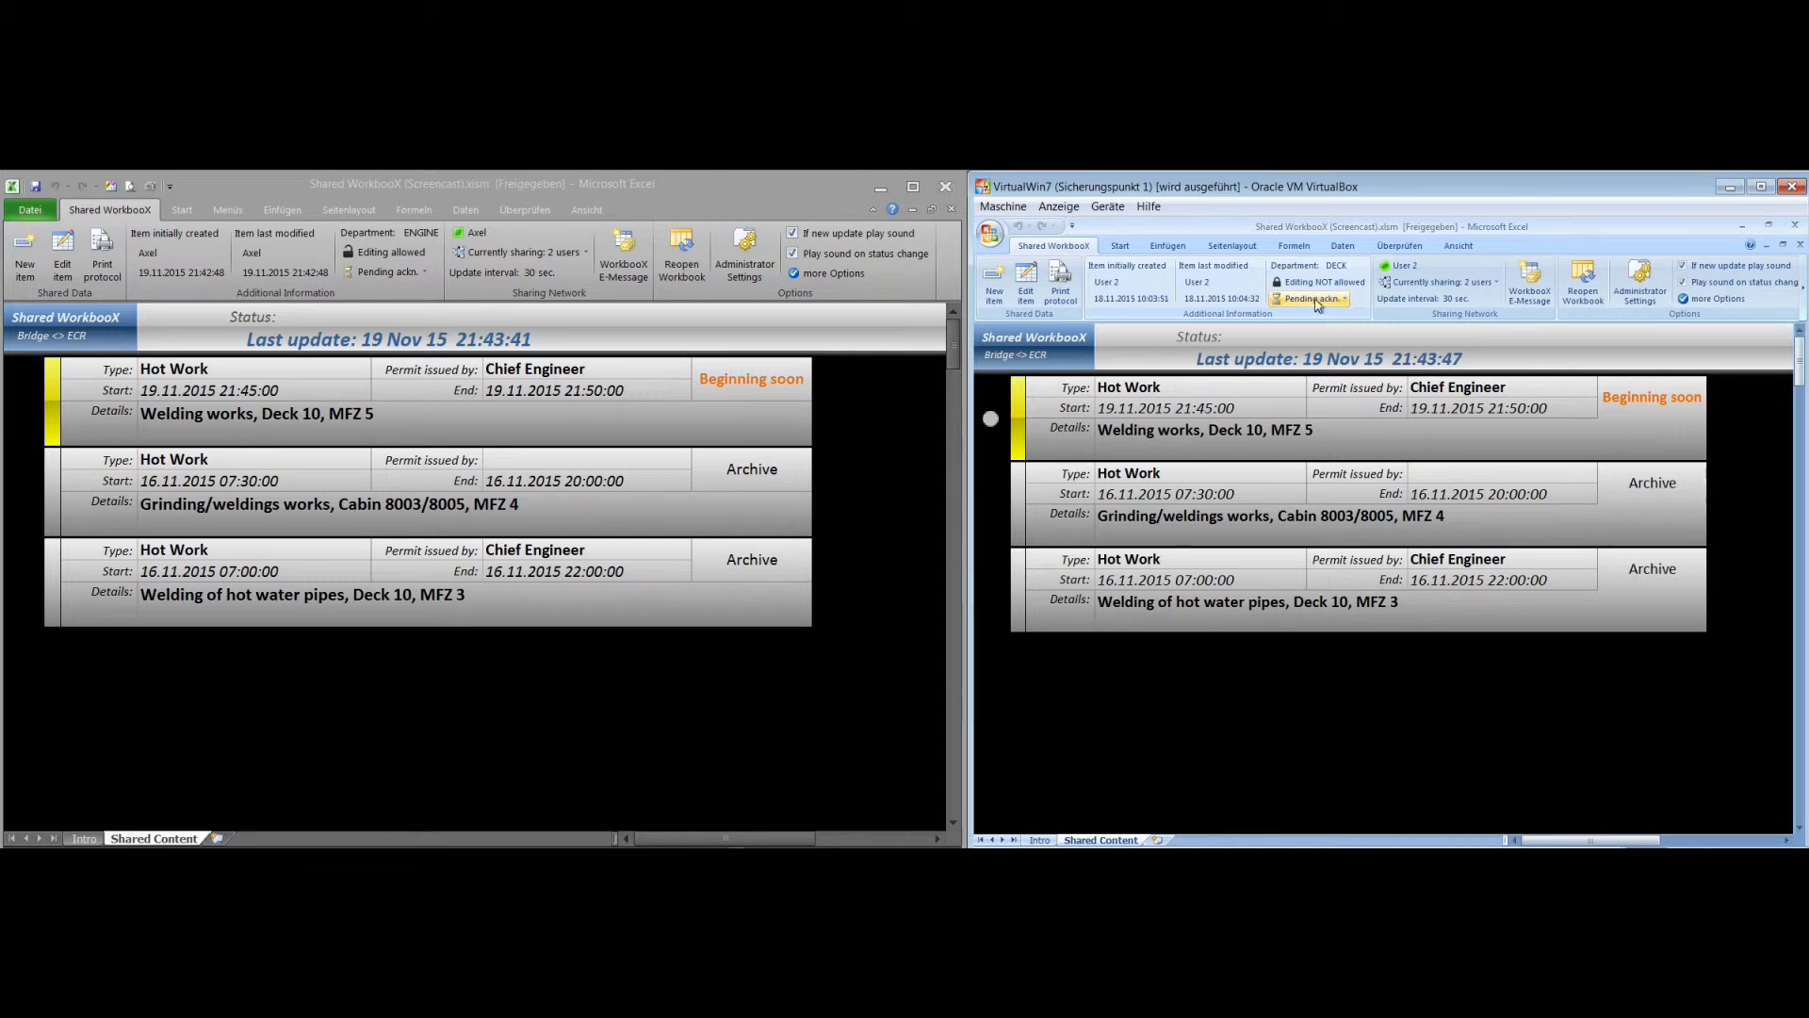
left_click(1341, 306)
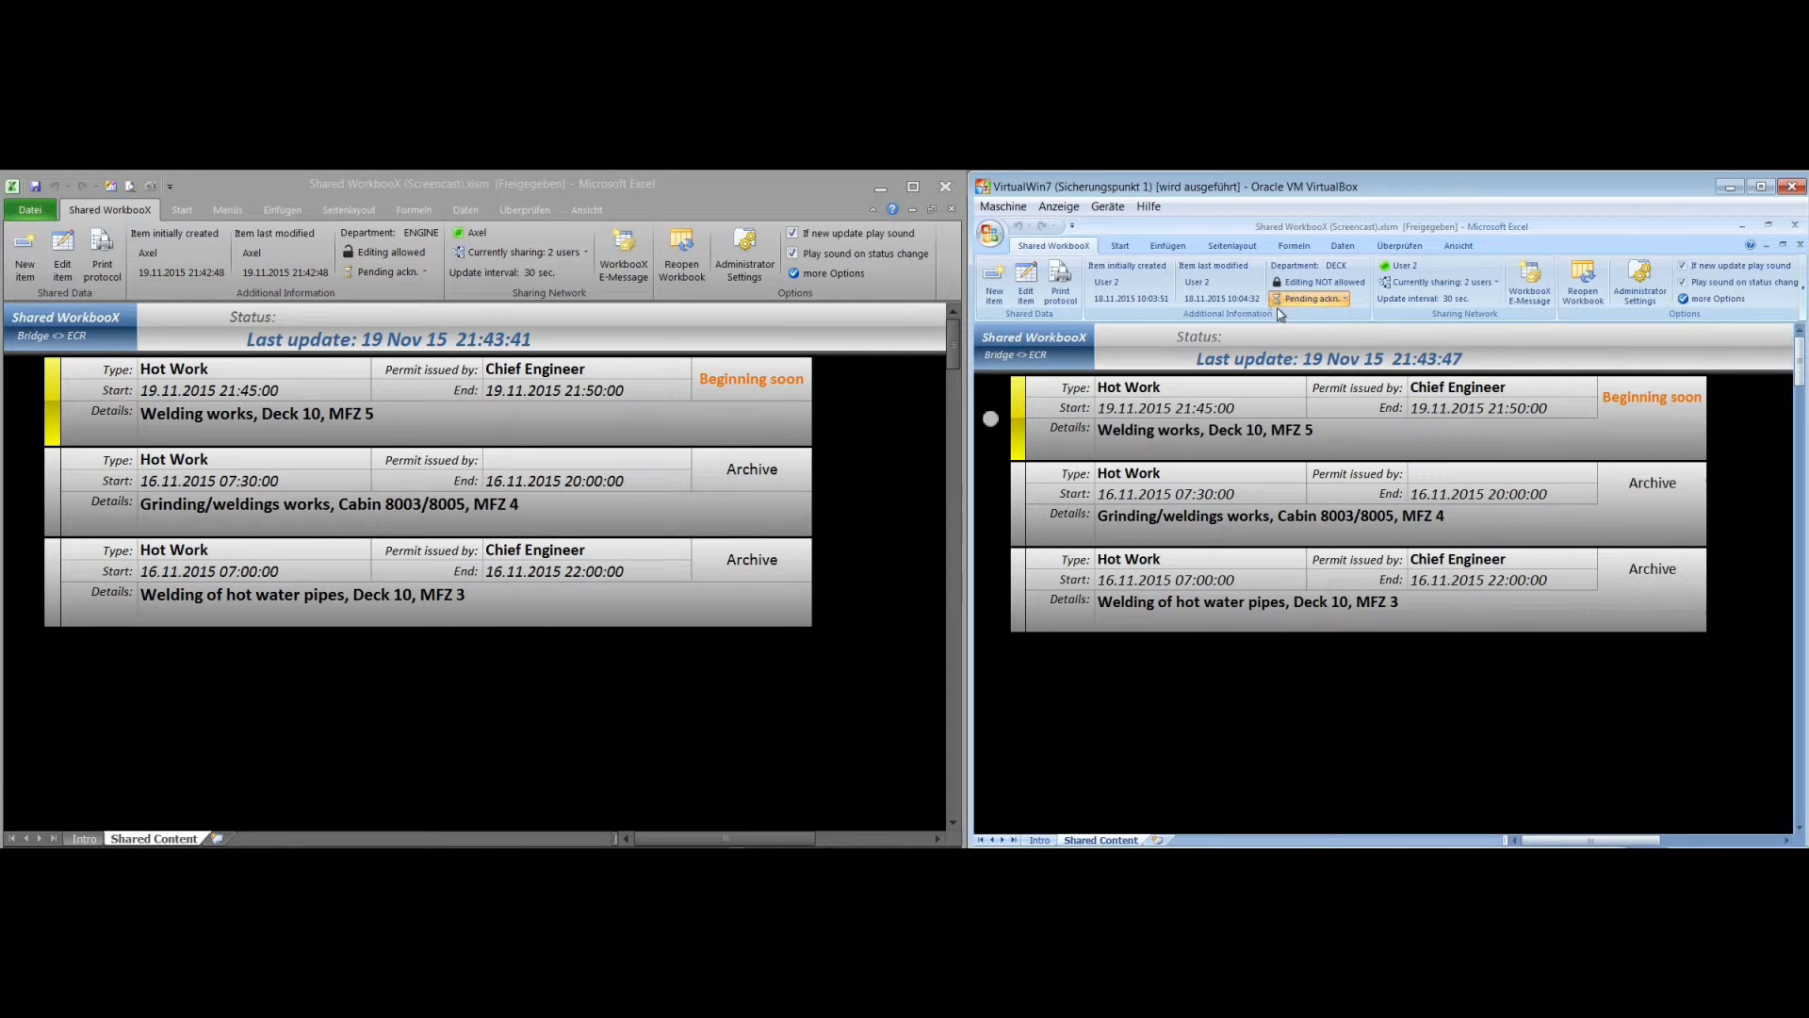
left_click(1315, 303)
Start a new item in the virtual machine's workbook from the "Heeling - FW Prod.: STB; FW cons.: PS" template, starting at 21:48
left_click(997, 288)
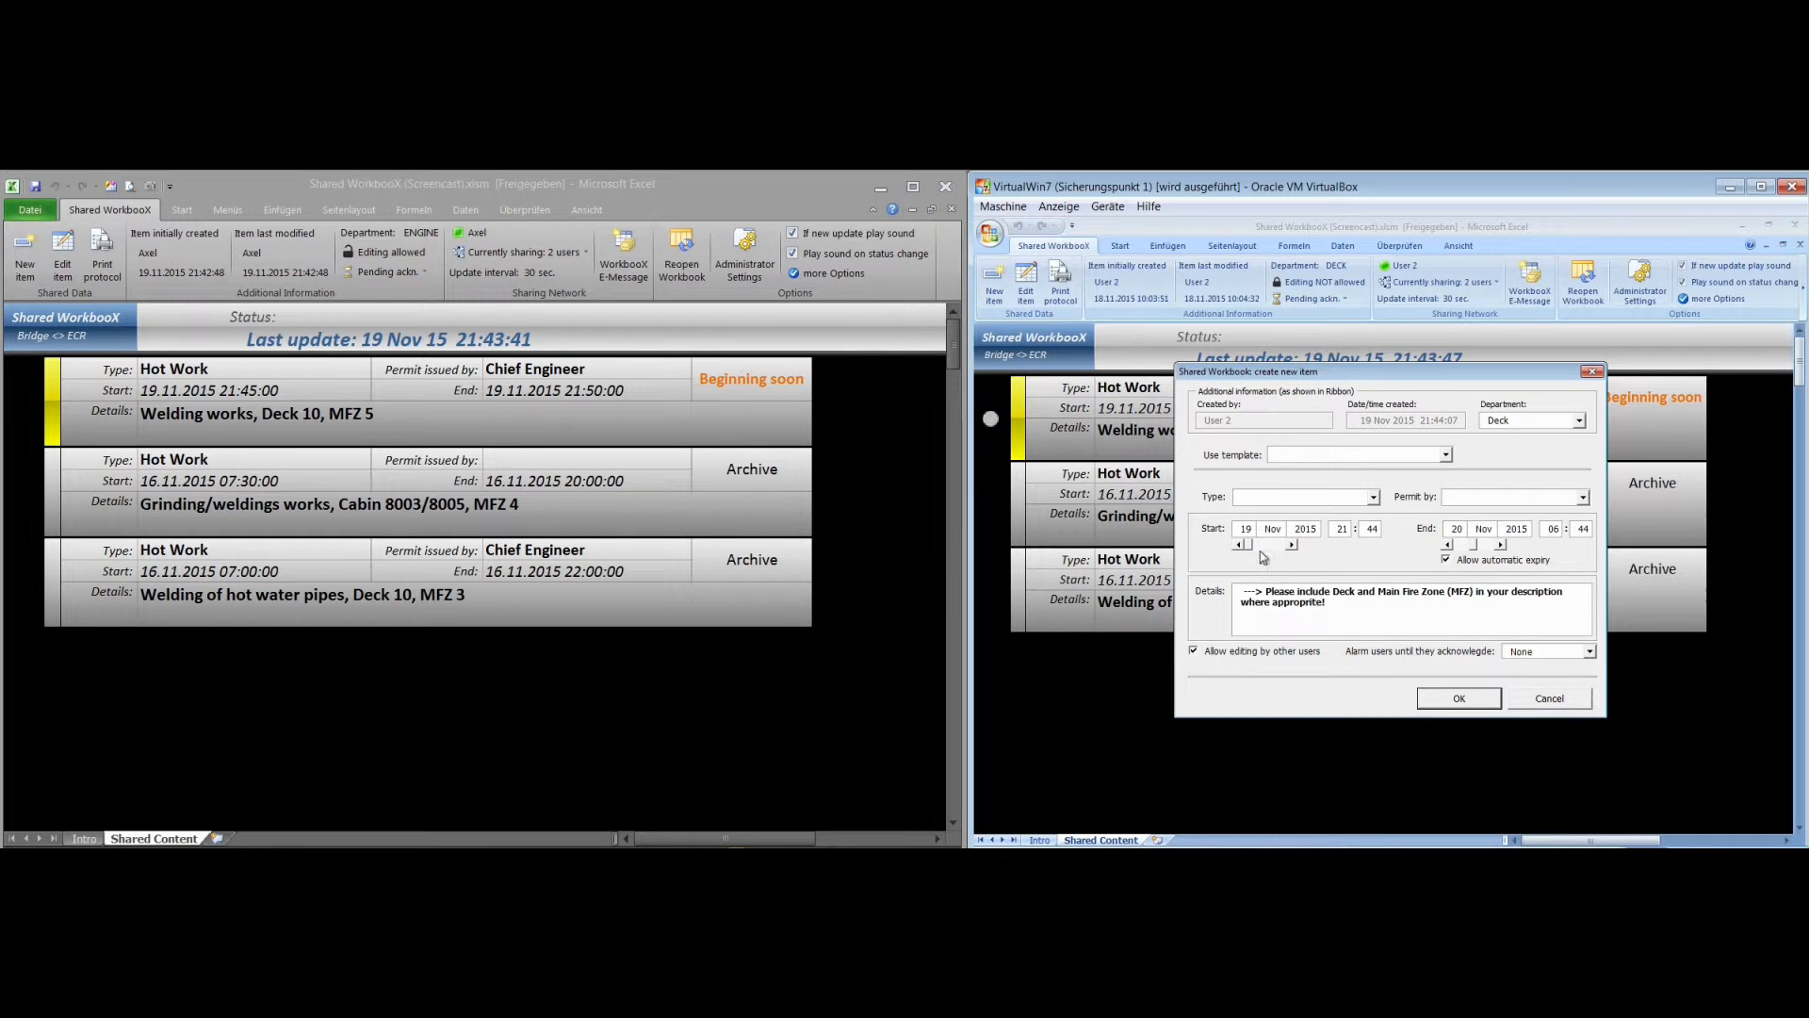
left_click(1447, 456)
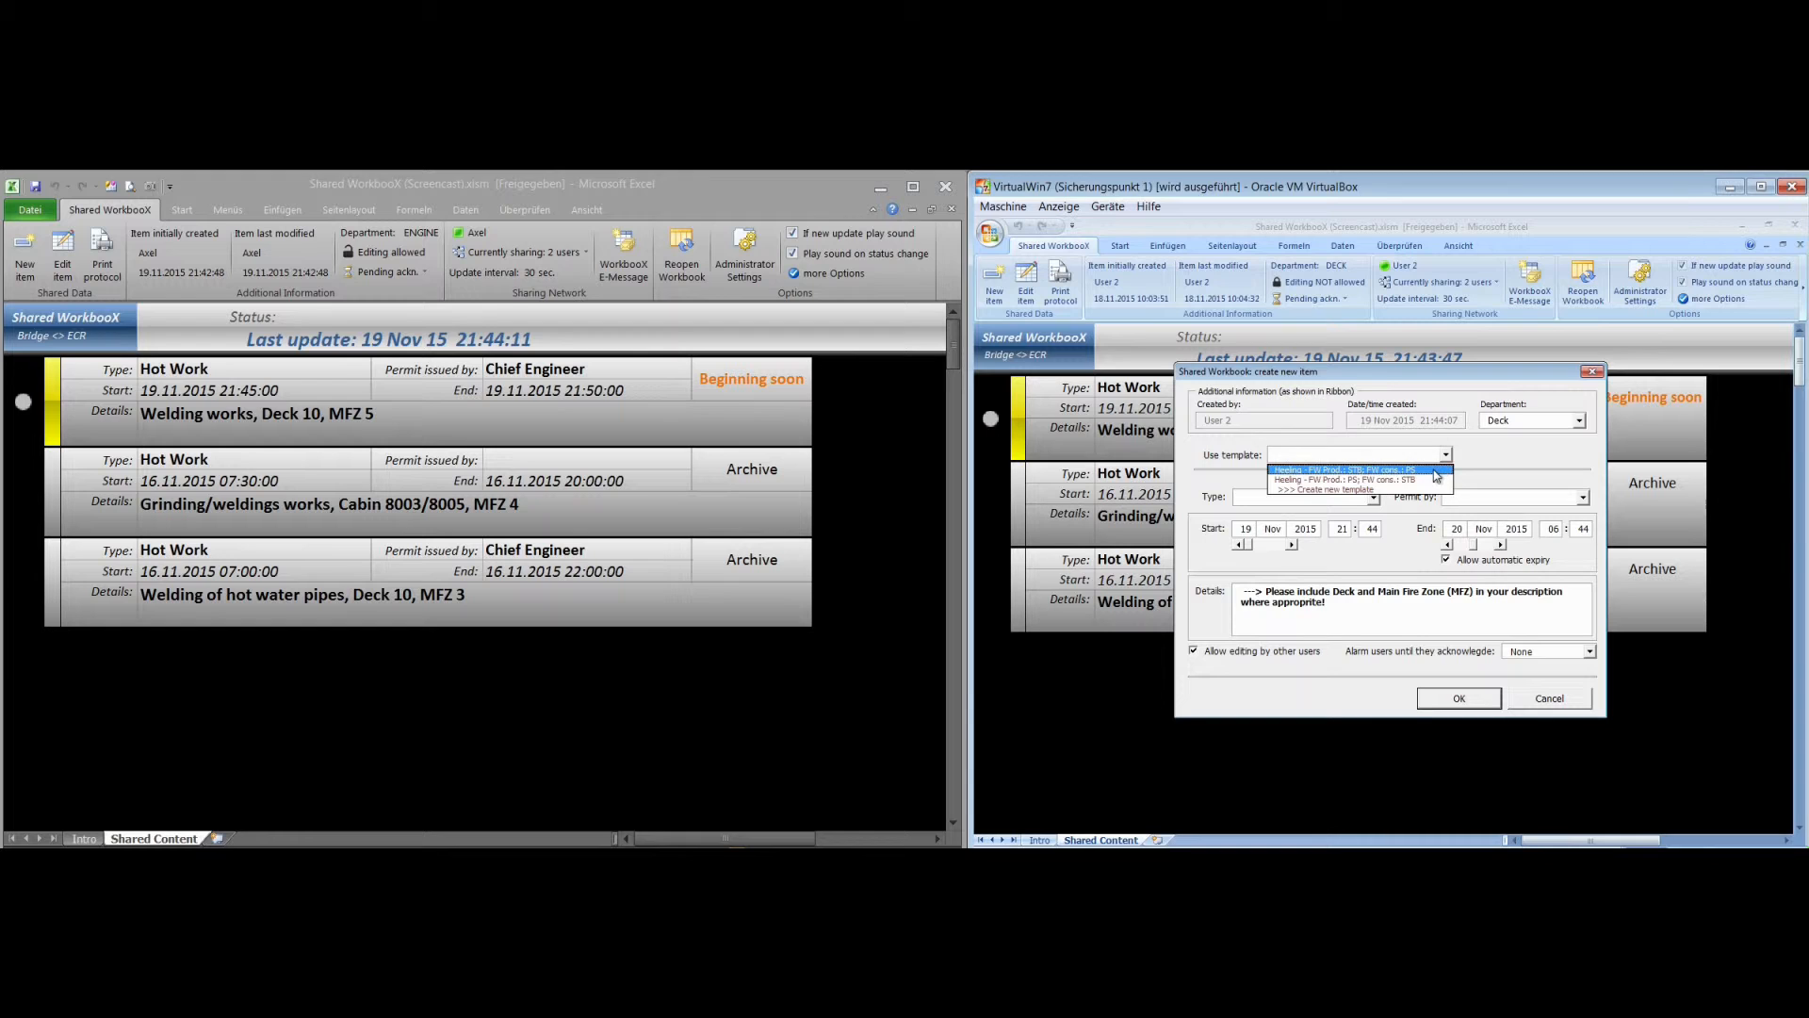
left_click(1433, 470)
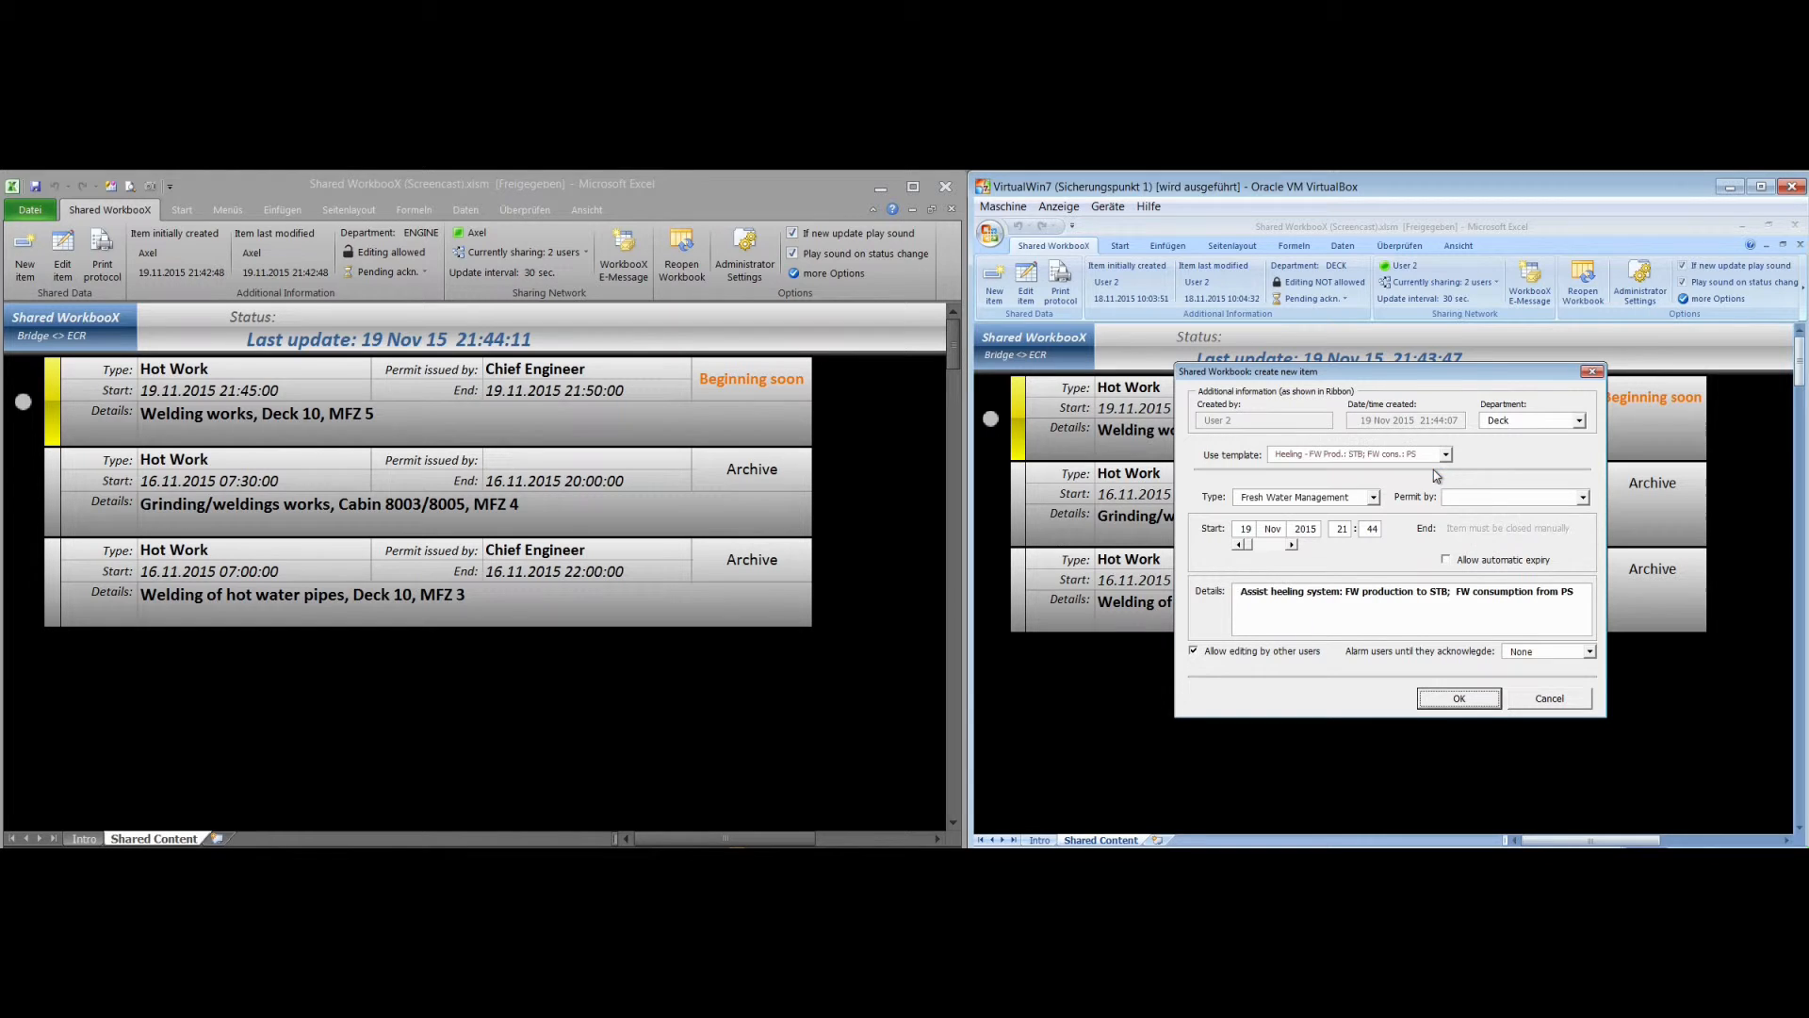
left_click(1382, 533)
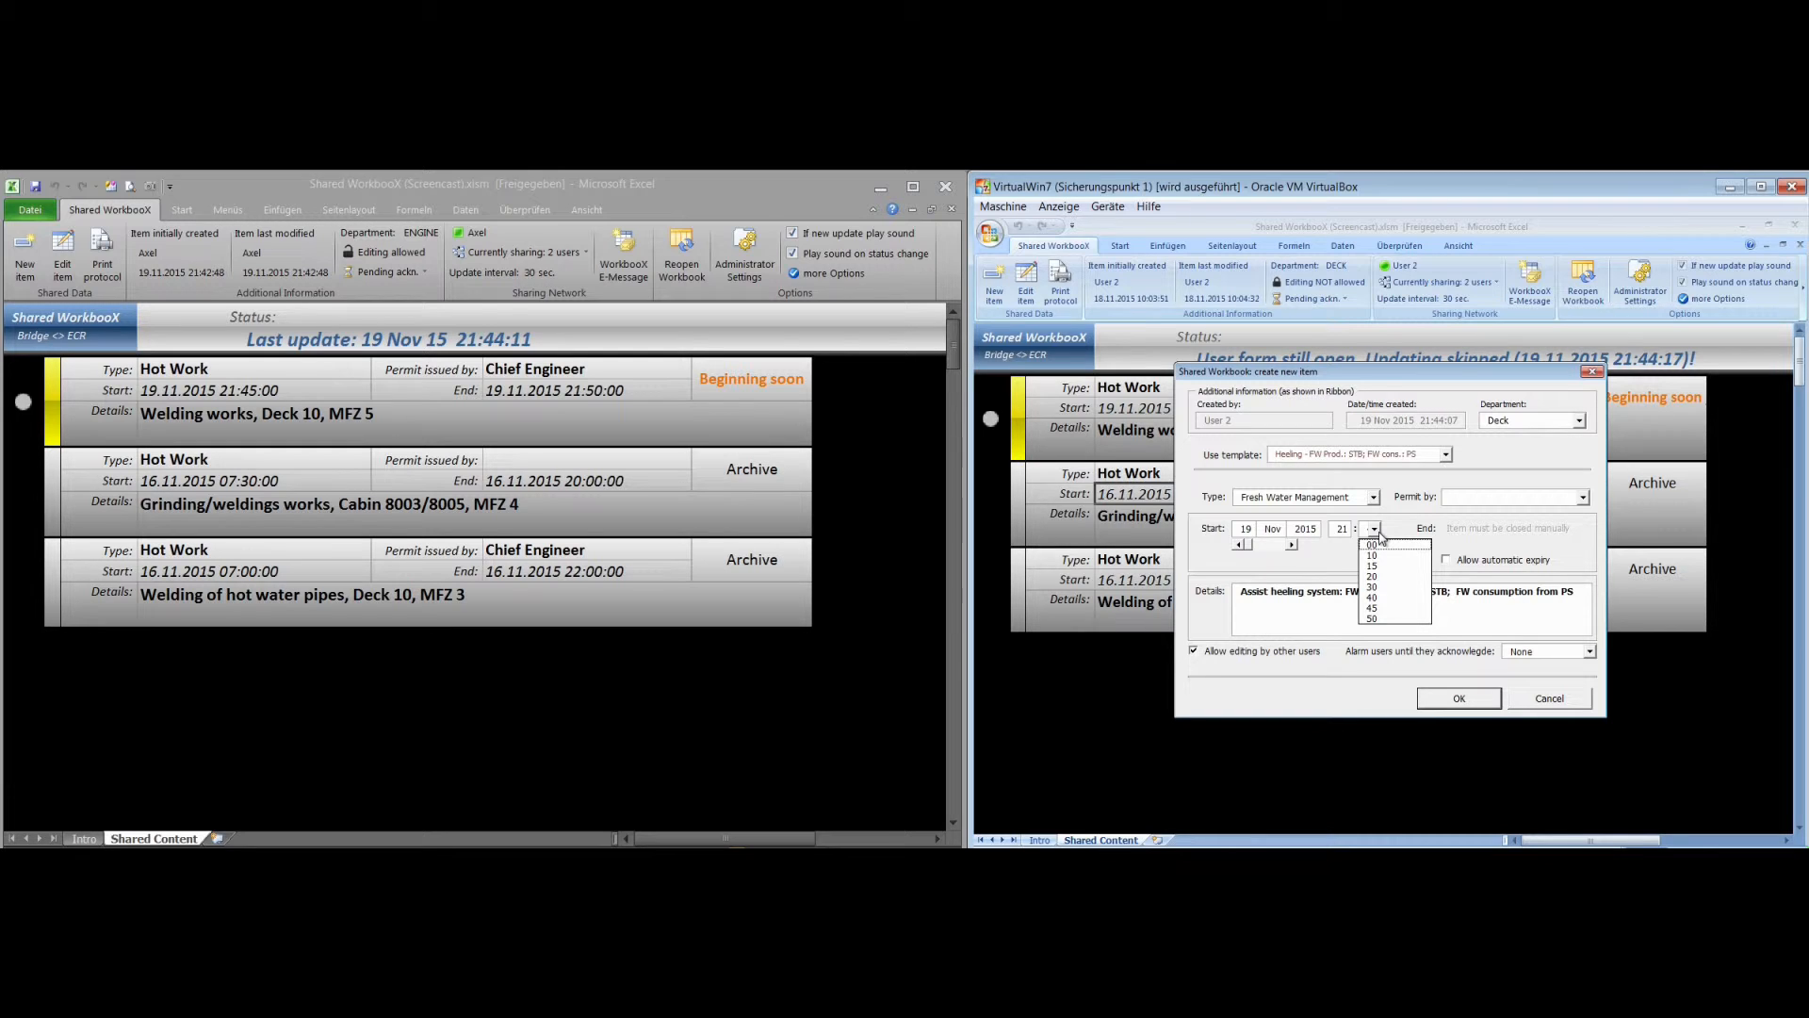
left_click(1401, 602)
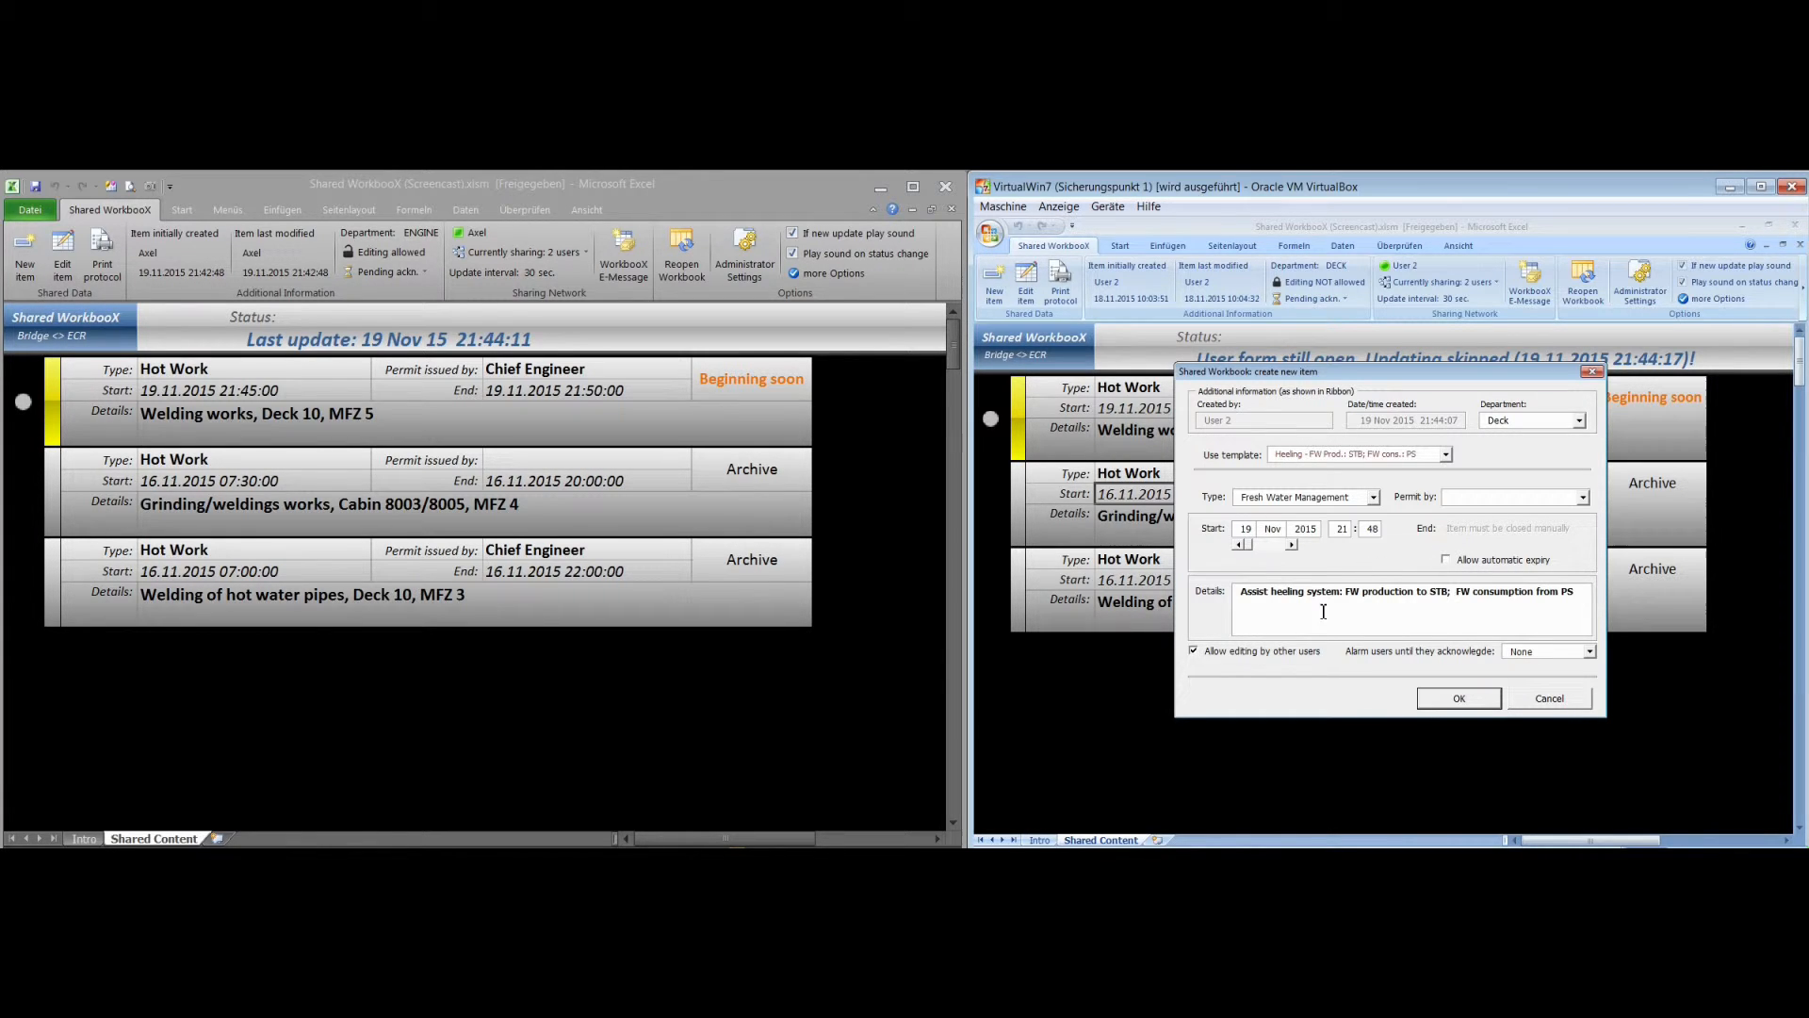
Disallow editing of the Fresh Water Management item by other users and alarm all users until they acknowledge
left_click(1193, 652)
left_click(1591, 654)
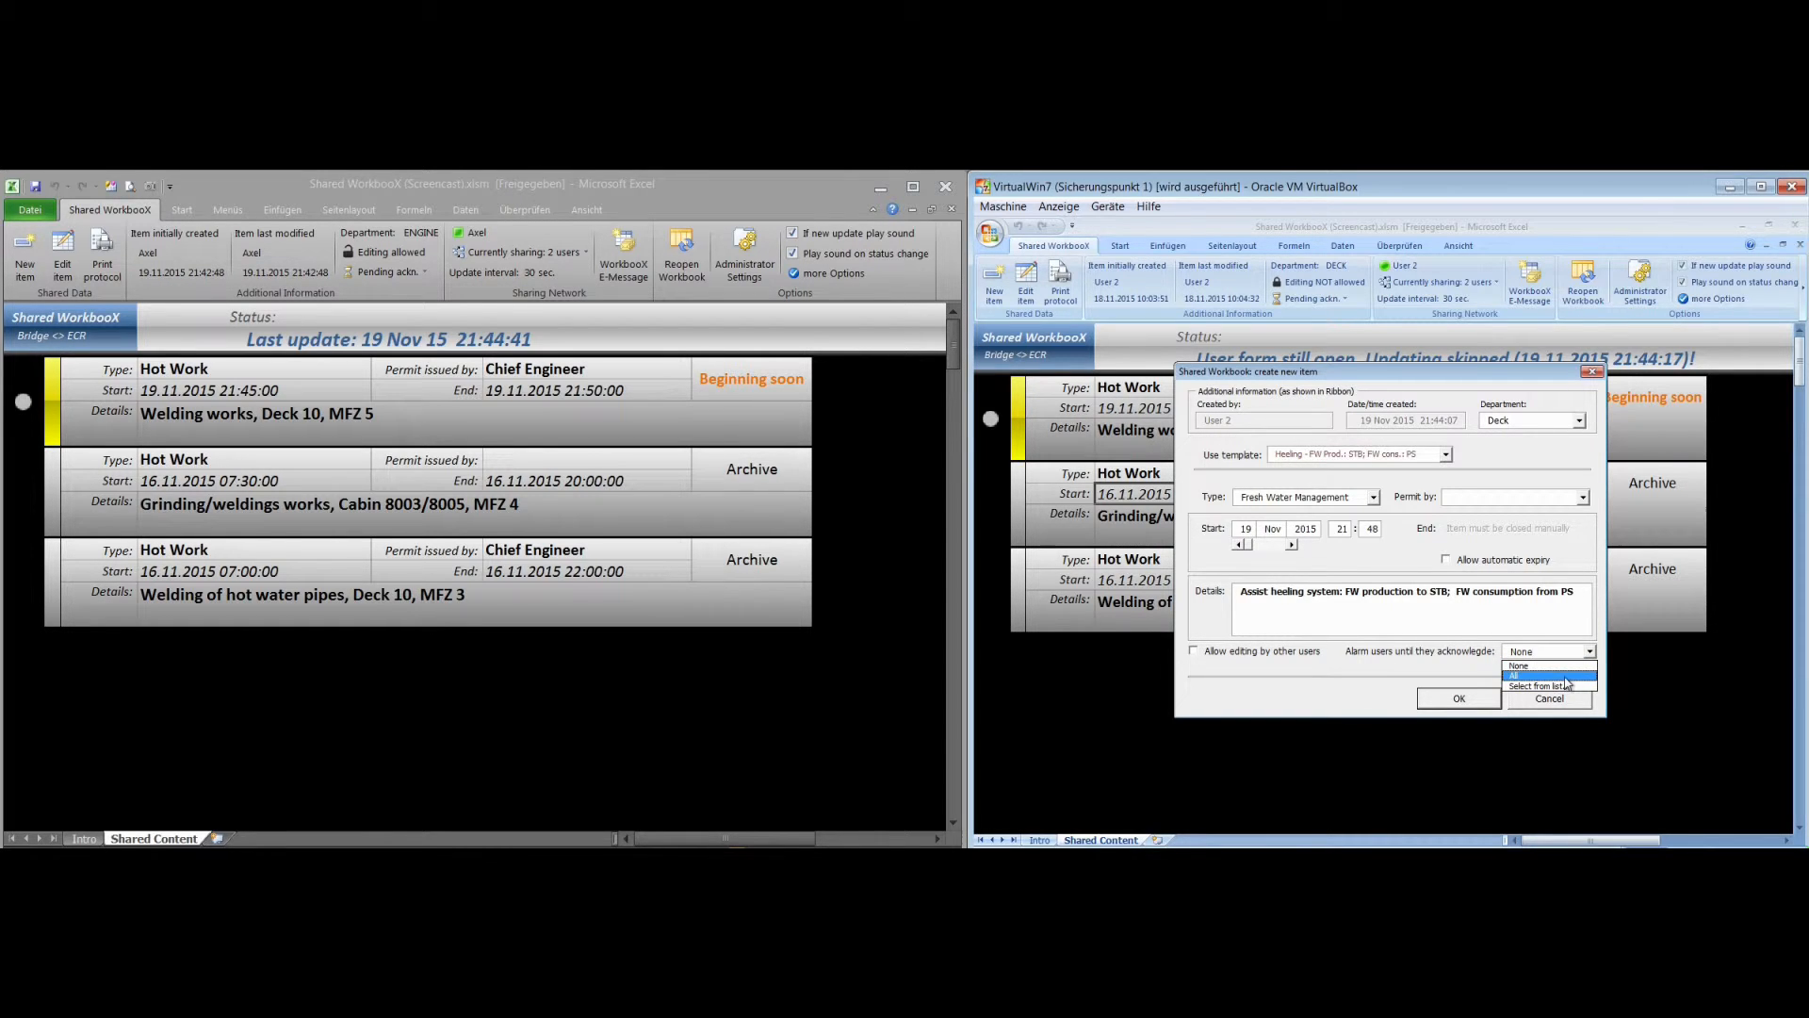
left_click(1565, 675)
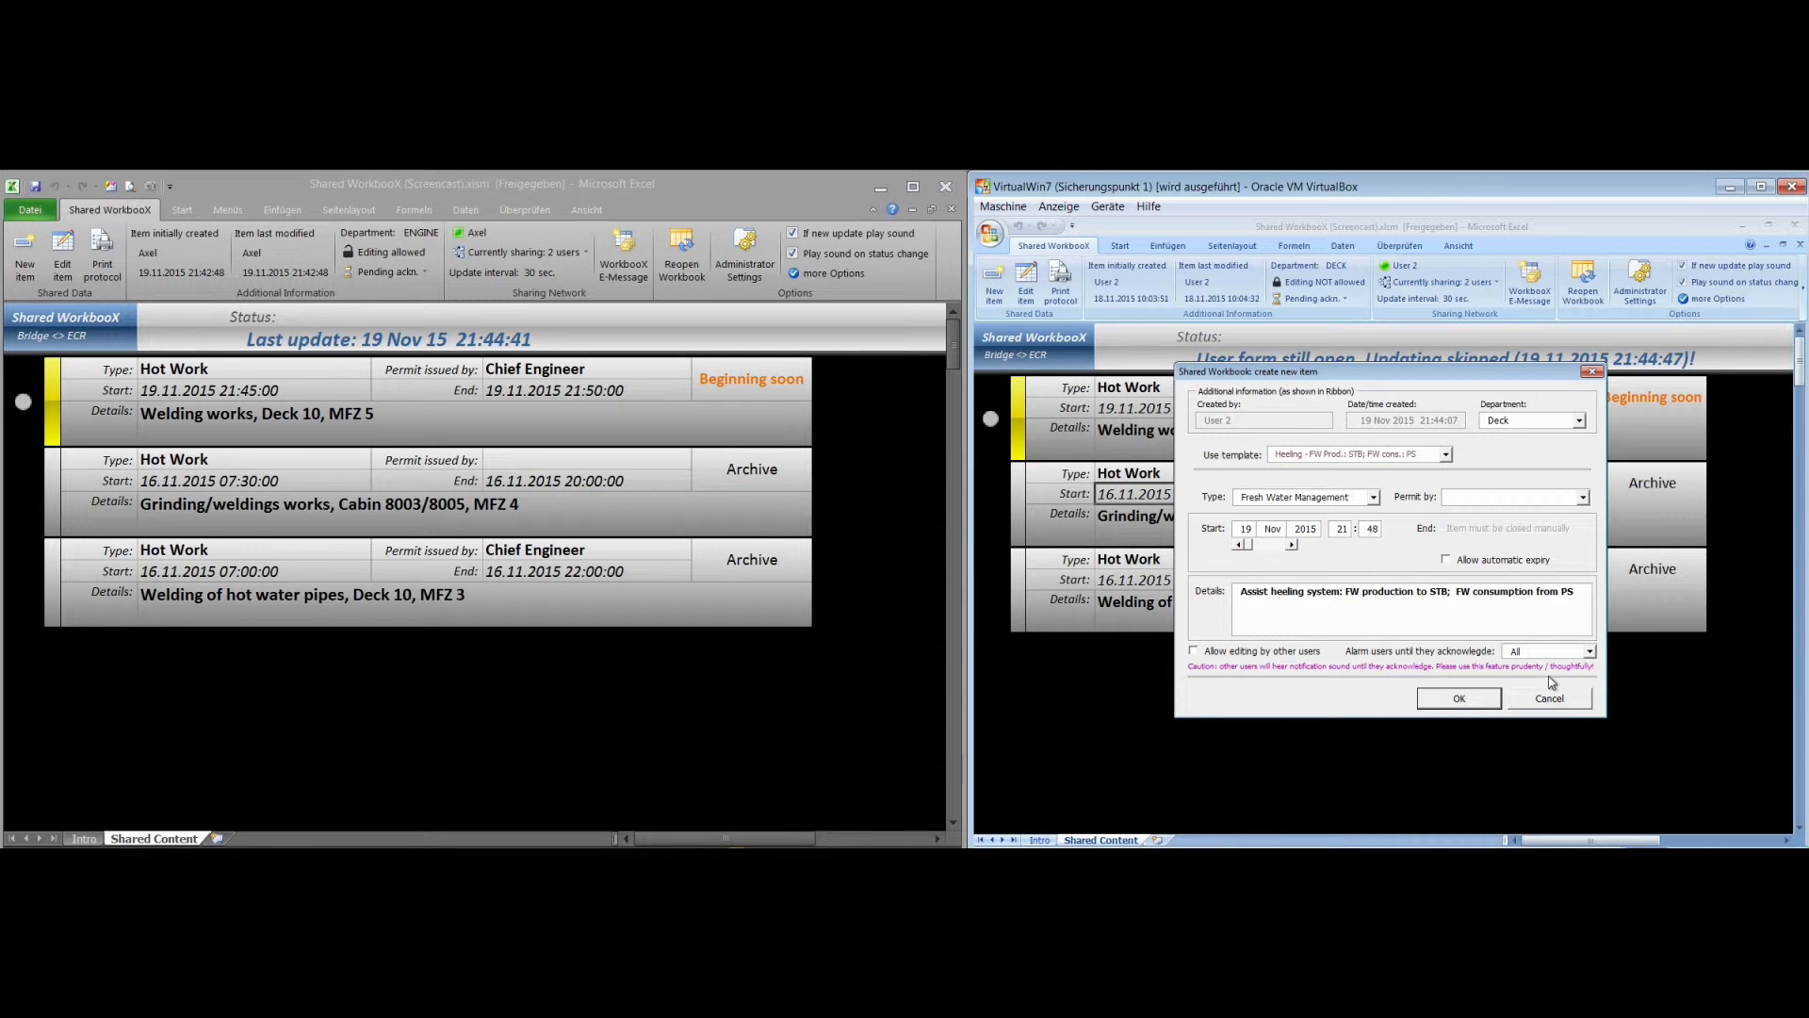
Switch the acknowledgement alarm to a user selected from the list, include the only listed user, and create the item
left_click(1590, 652)
left_click(1568, 687)
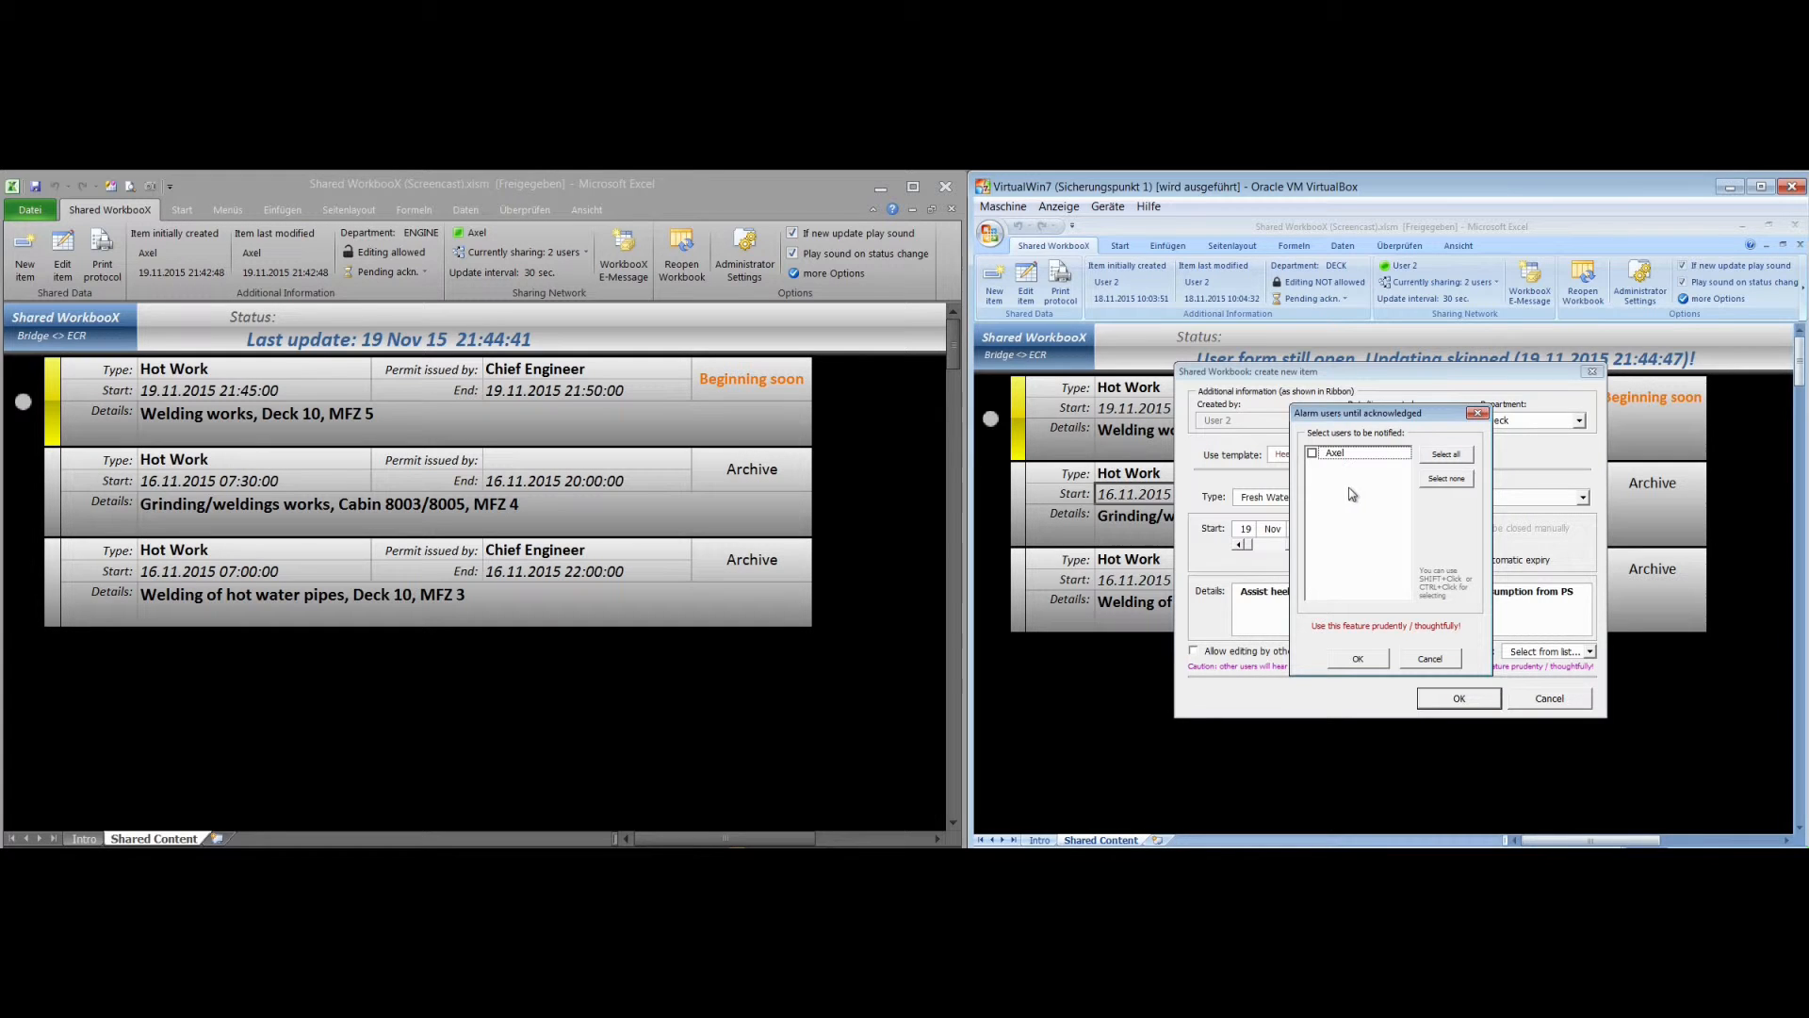
left_click(1313, 454)
left_click(1371, 661)
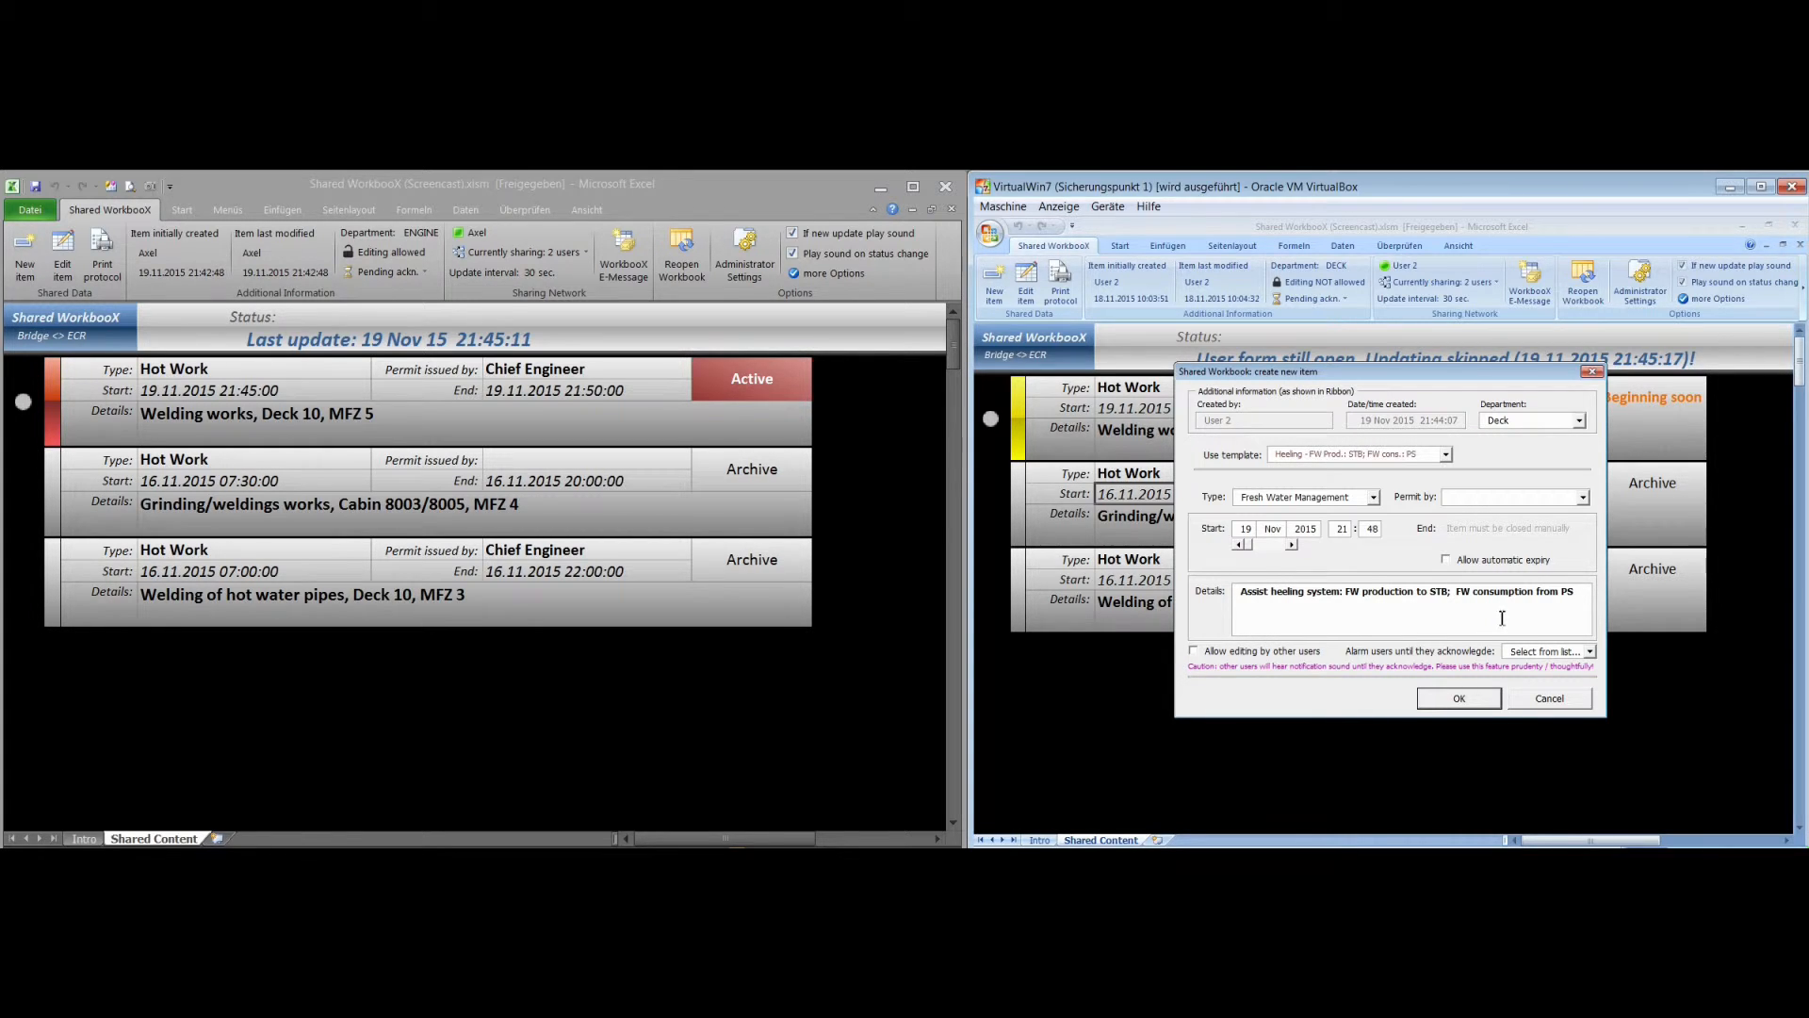
left_click(1477, 702)
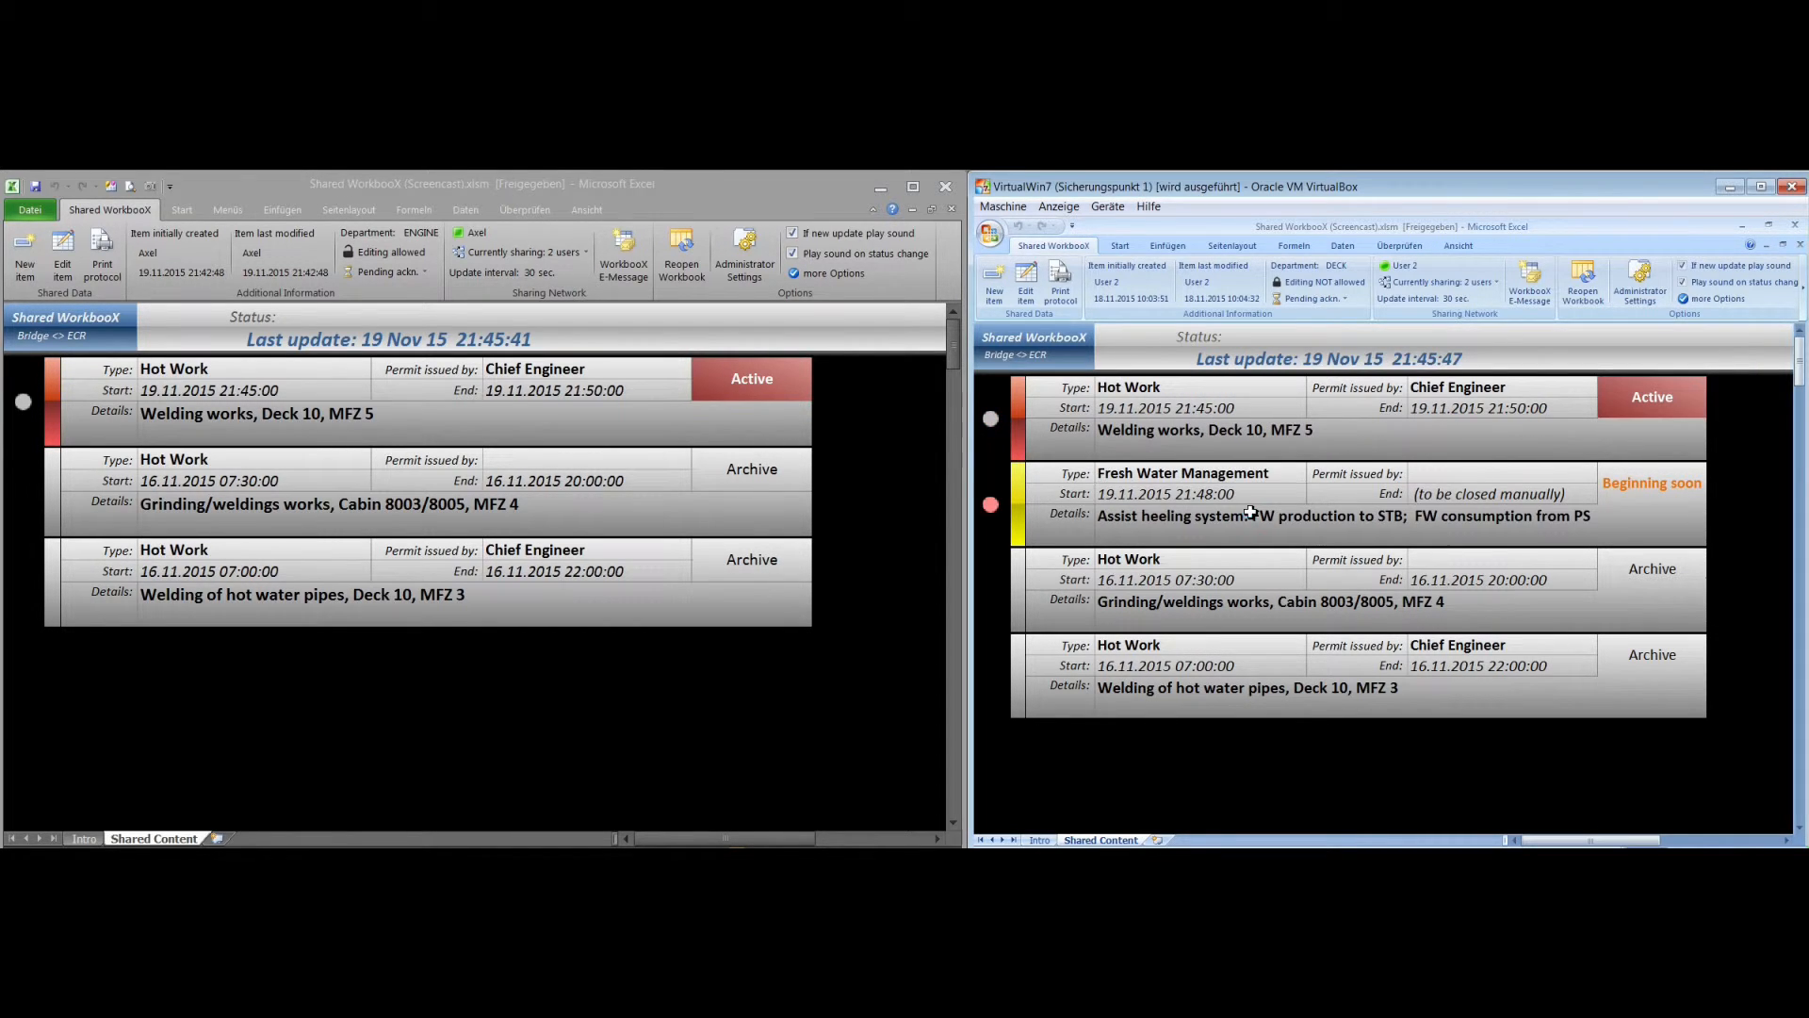
Close the host workbook's acknowledgement request without acknowledging it, and check the Fresh Water Management item's pending acknowledgements in the virtual machine's workbook
left_click(1261, 517)
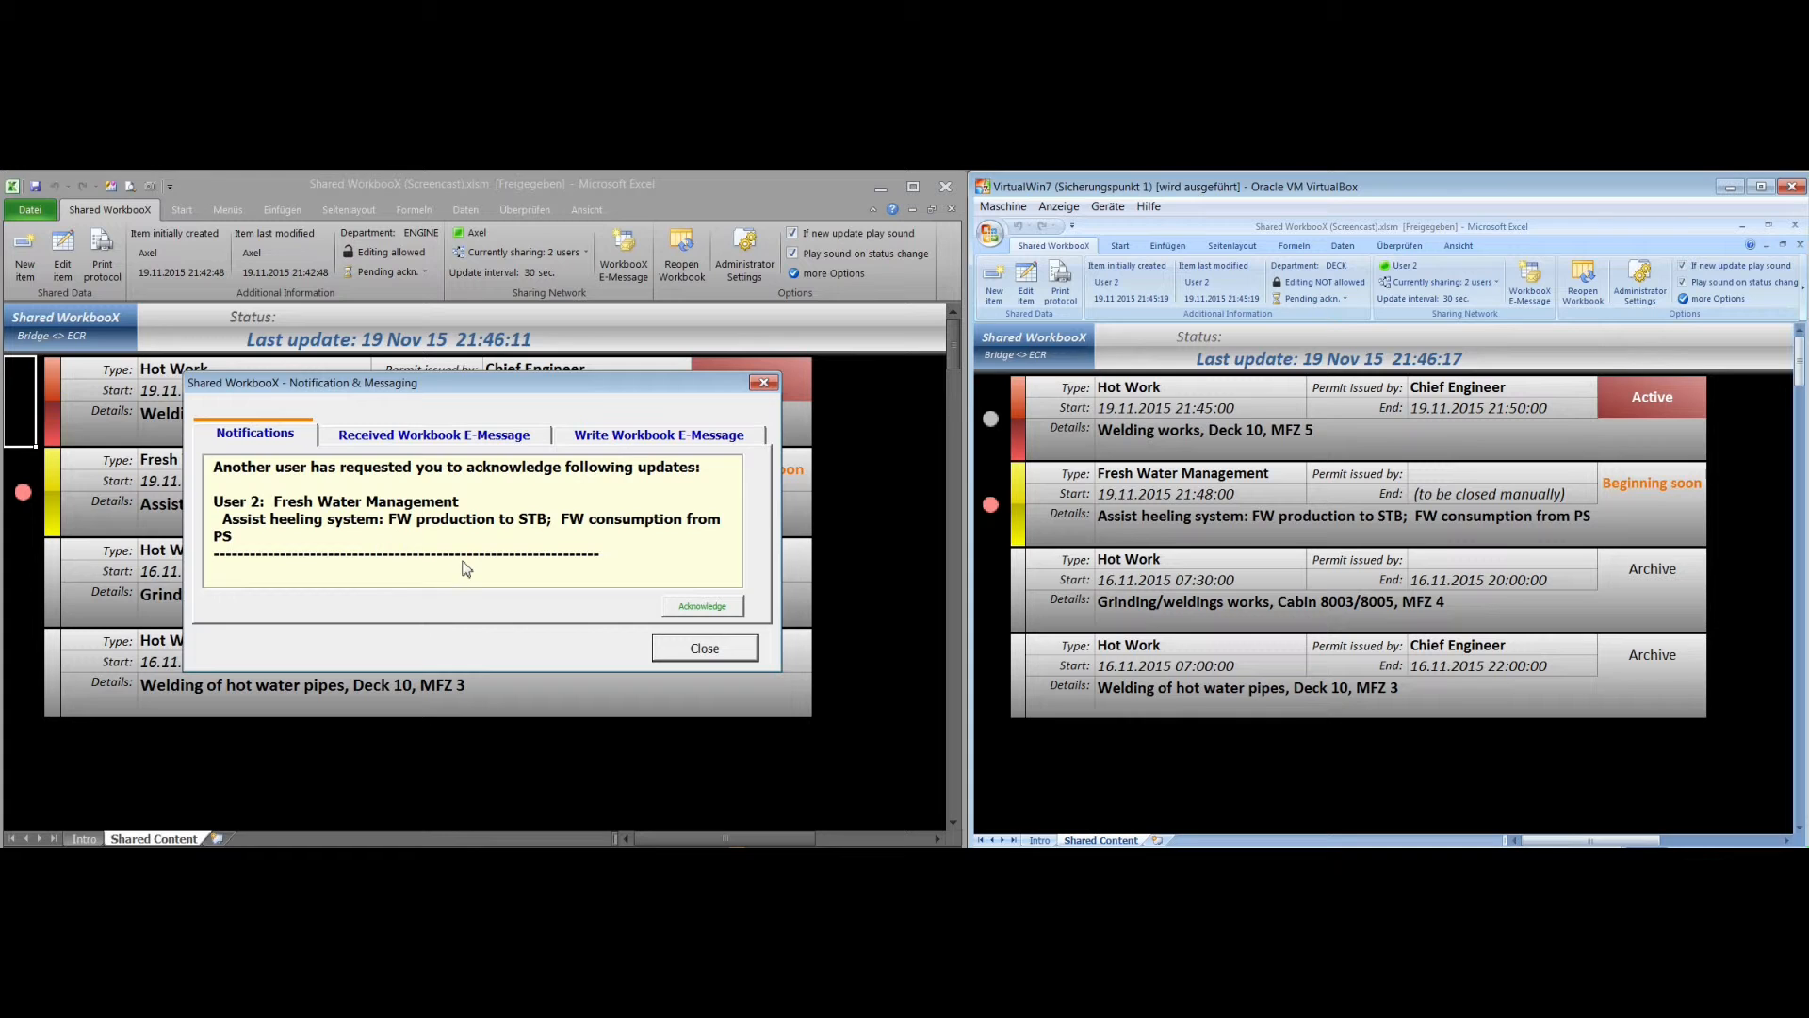
left_click(693, 653)
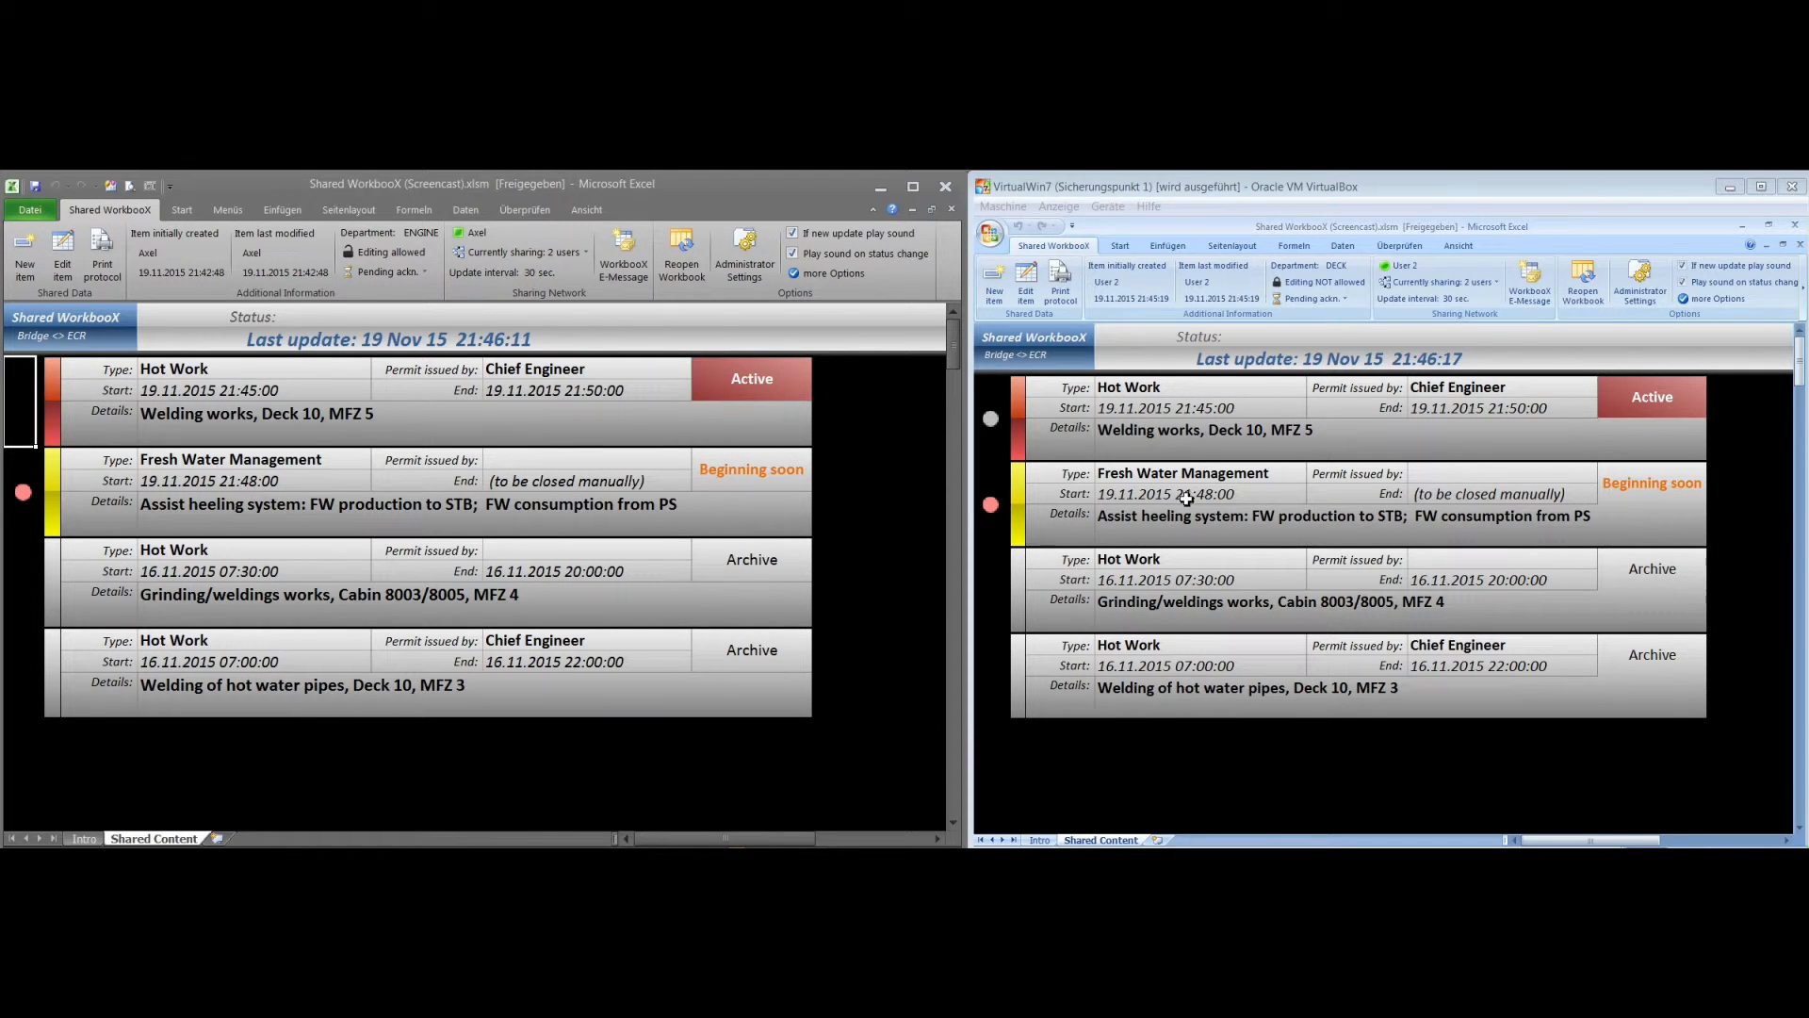
left_click(1242, 497)
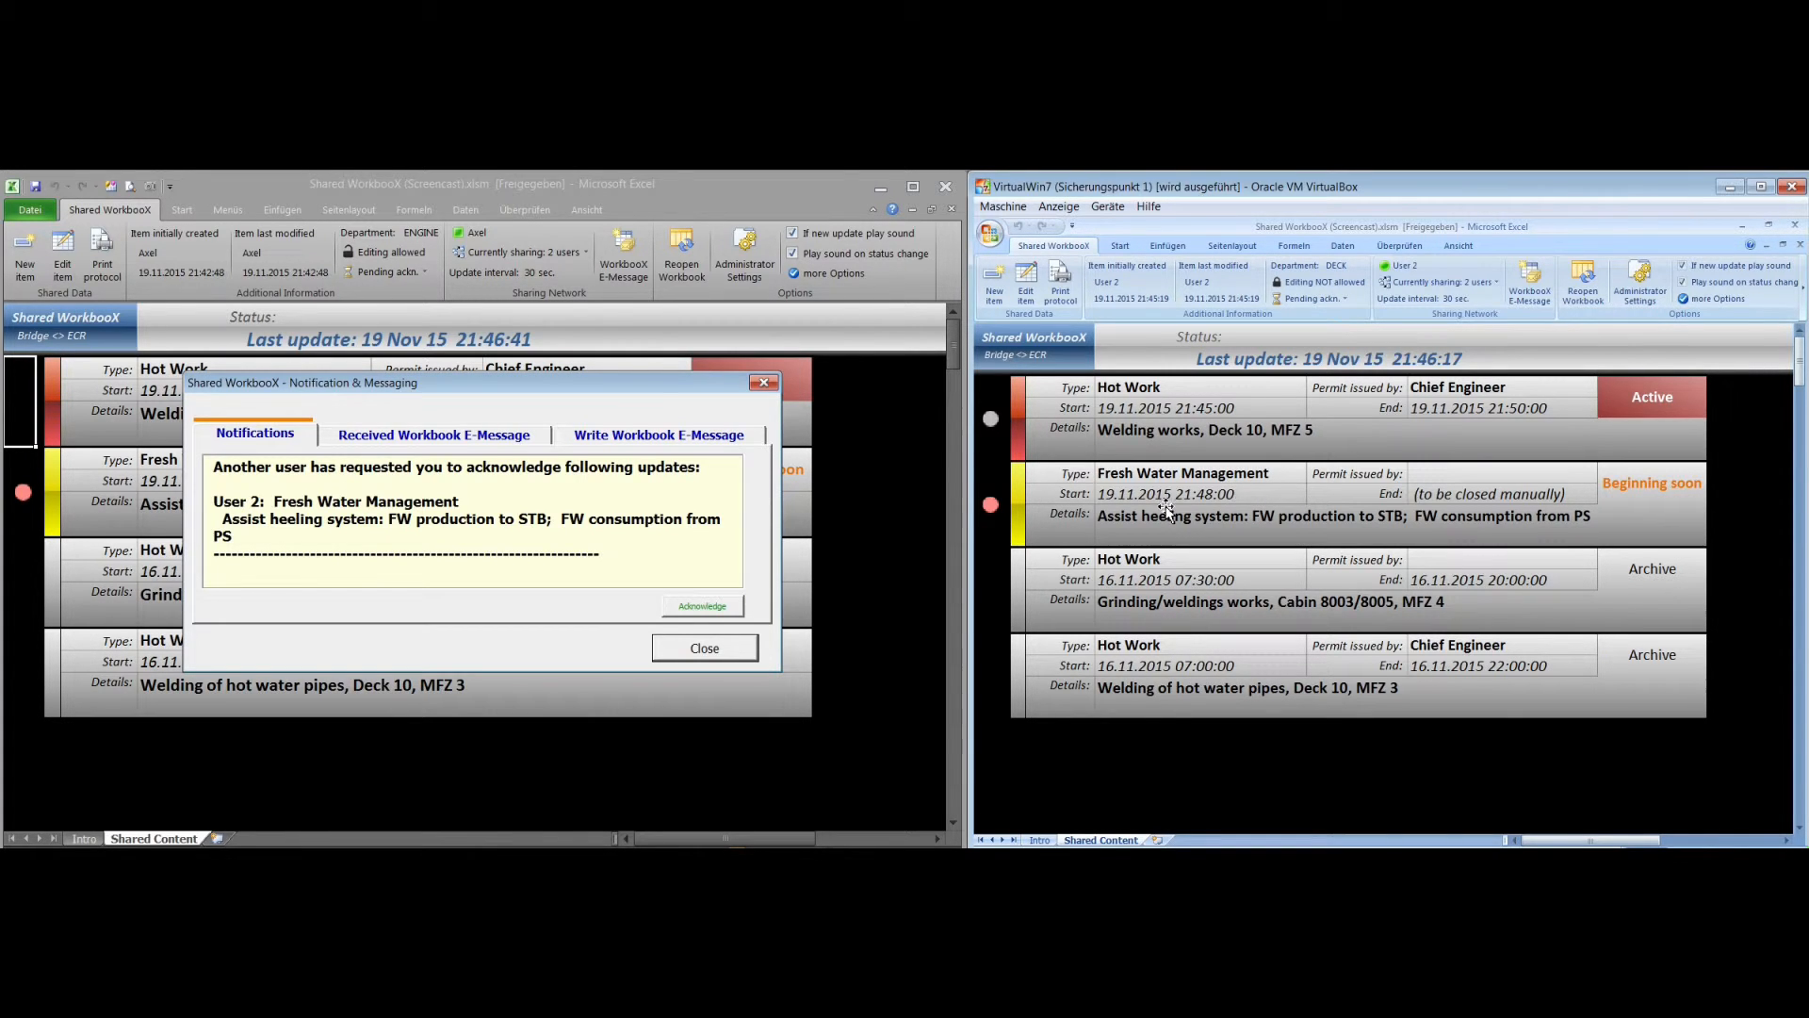
left_click(1343, 498)
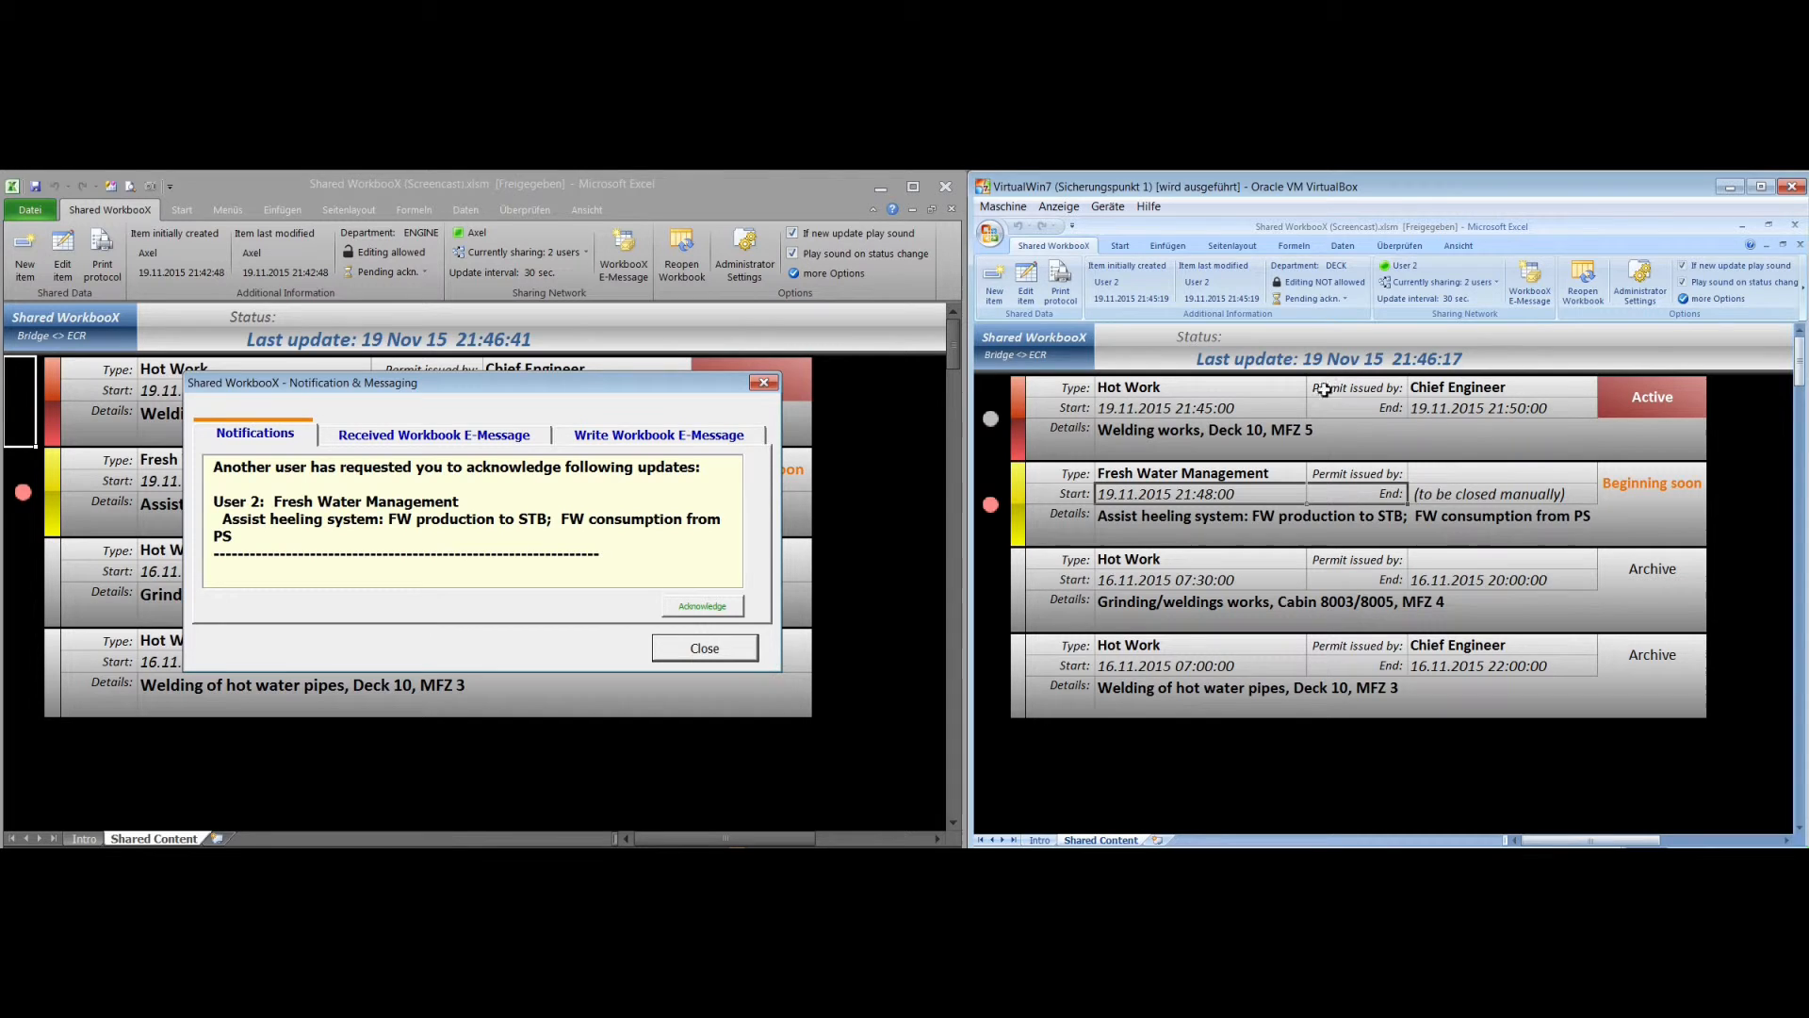
left_click(1310, 299)
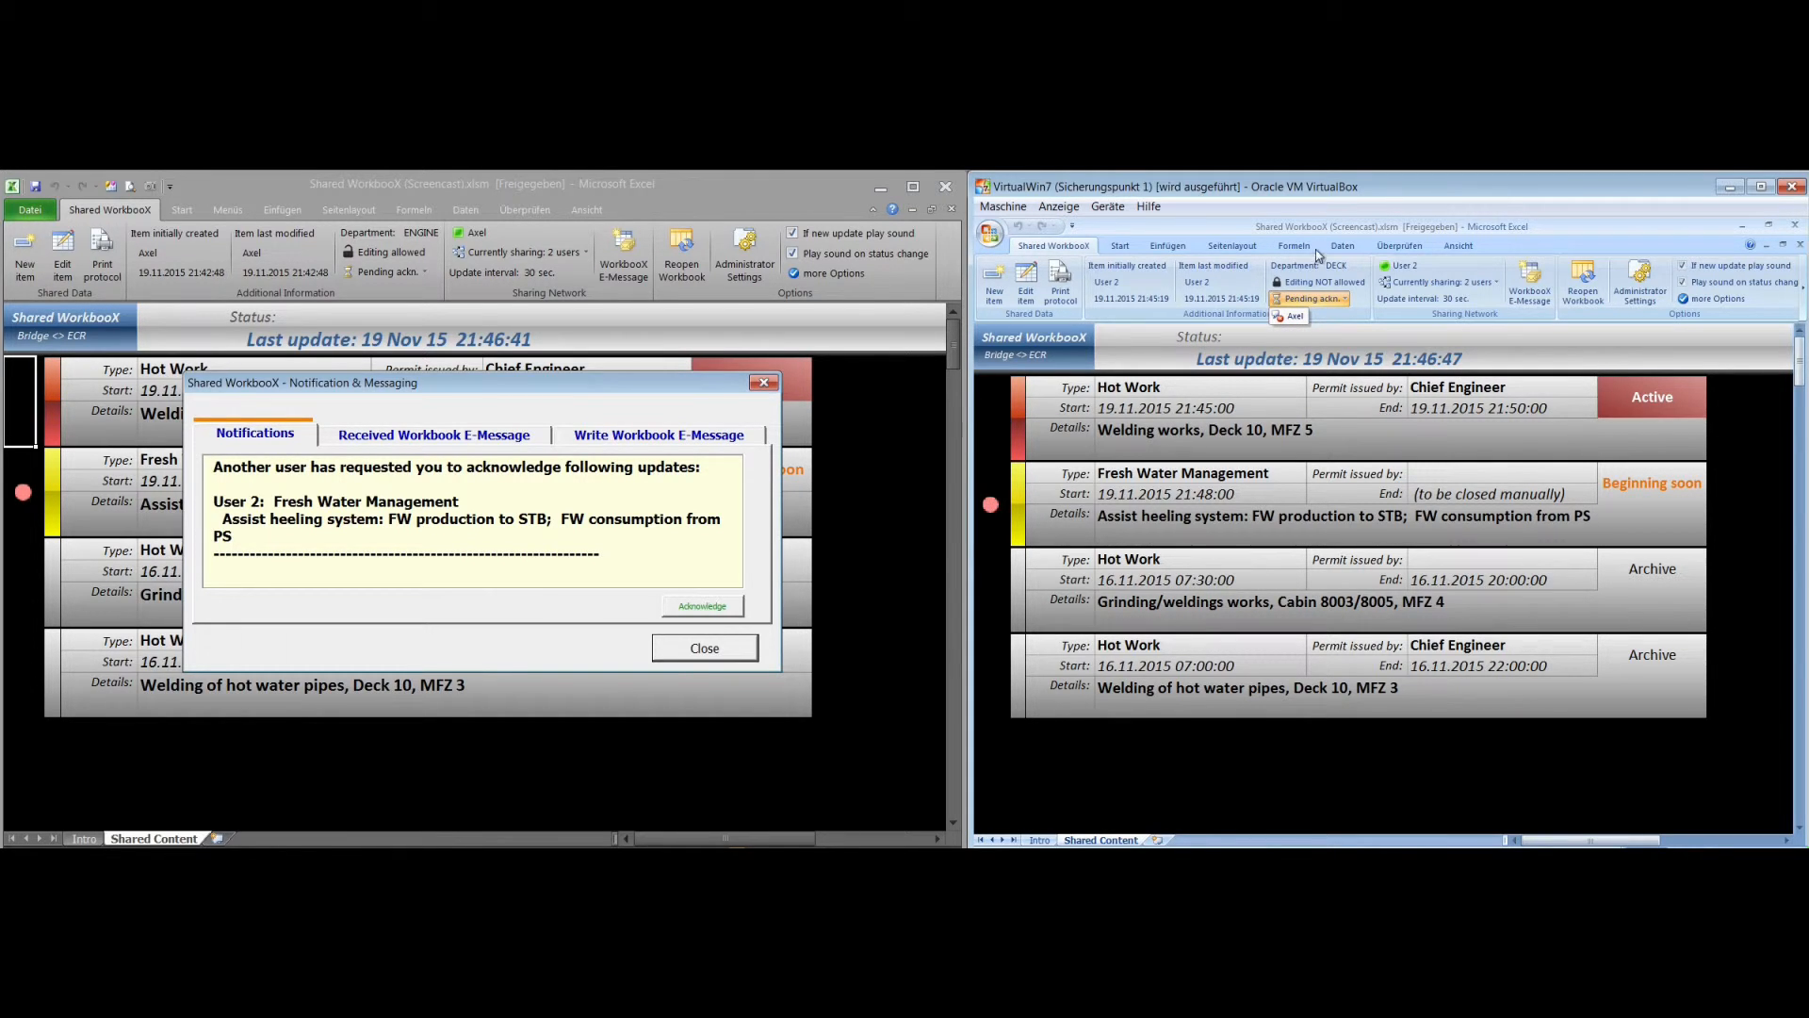
left_click(1332, 301)
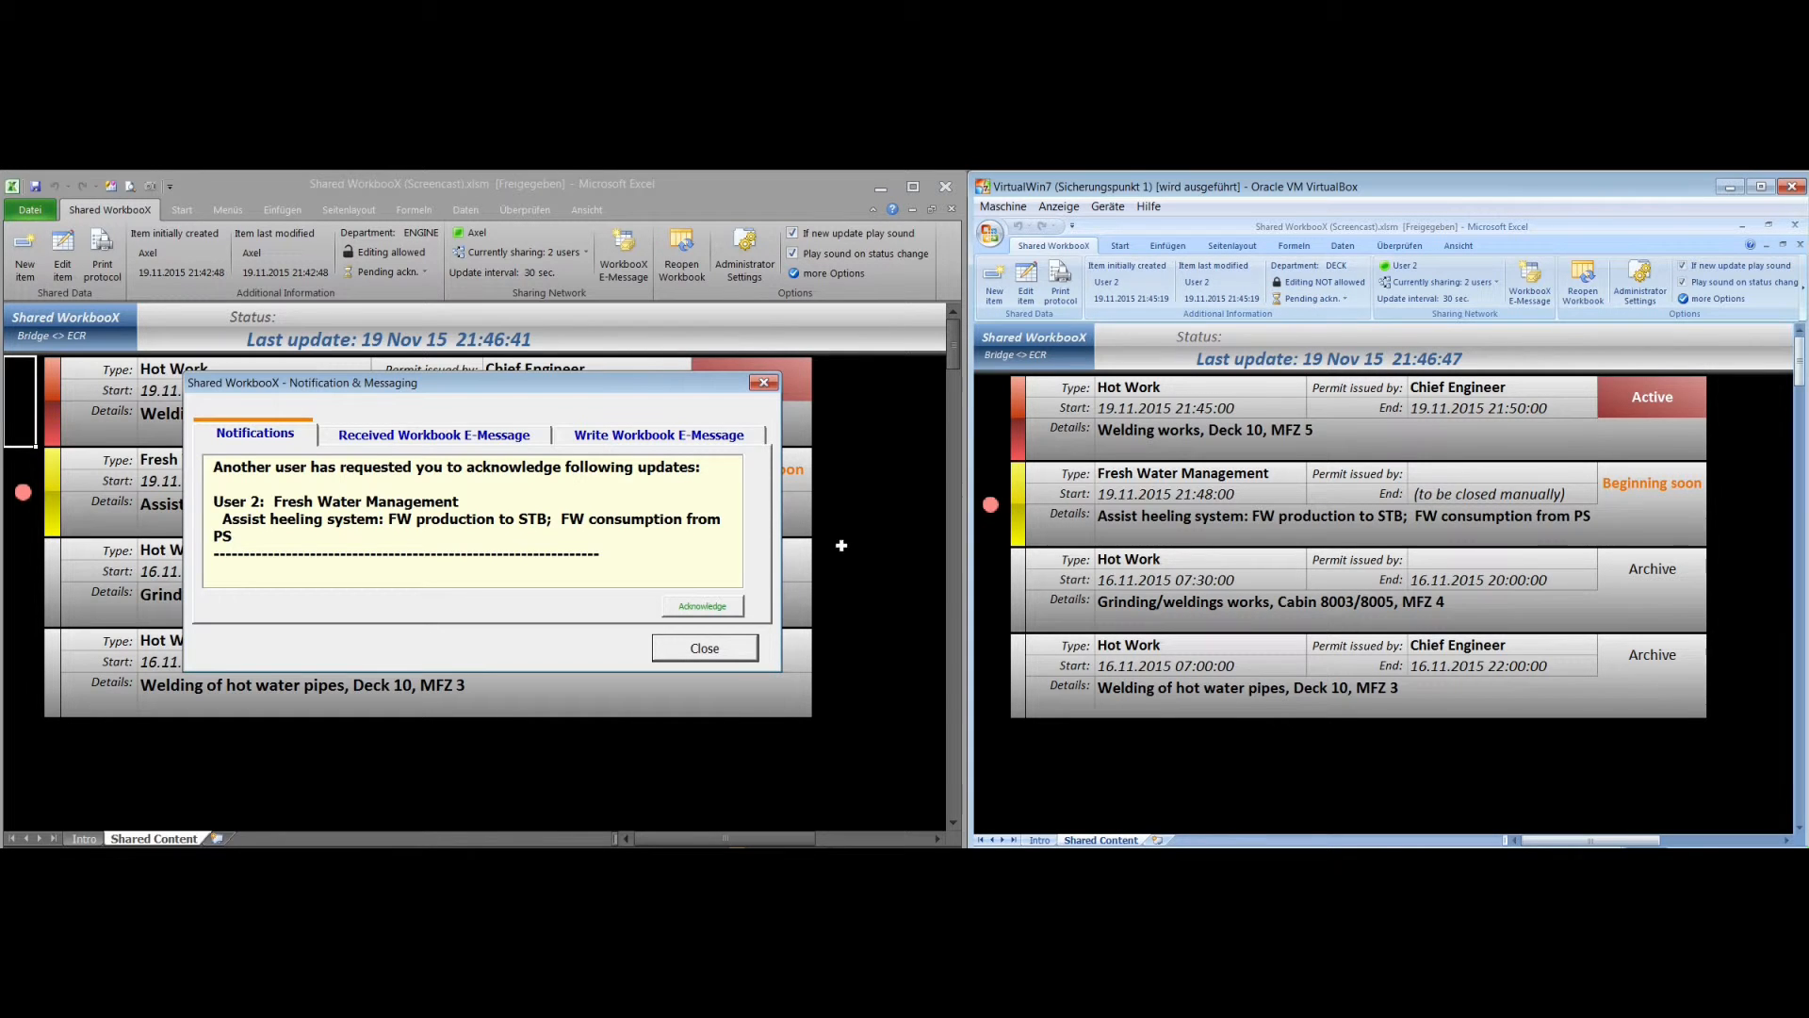
Acknowledge the Fresh Water Management update in the host workbook, and check the item's acknowledgement marker in both workbooks
left_click(714, 608)
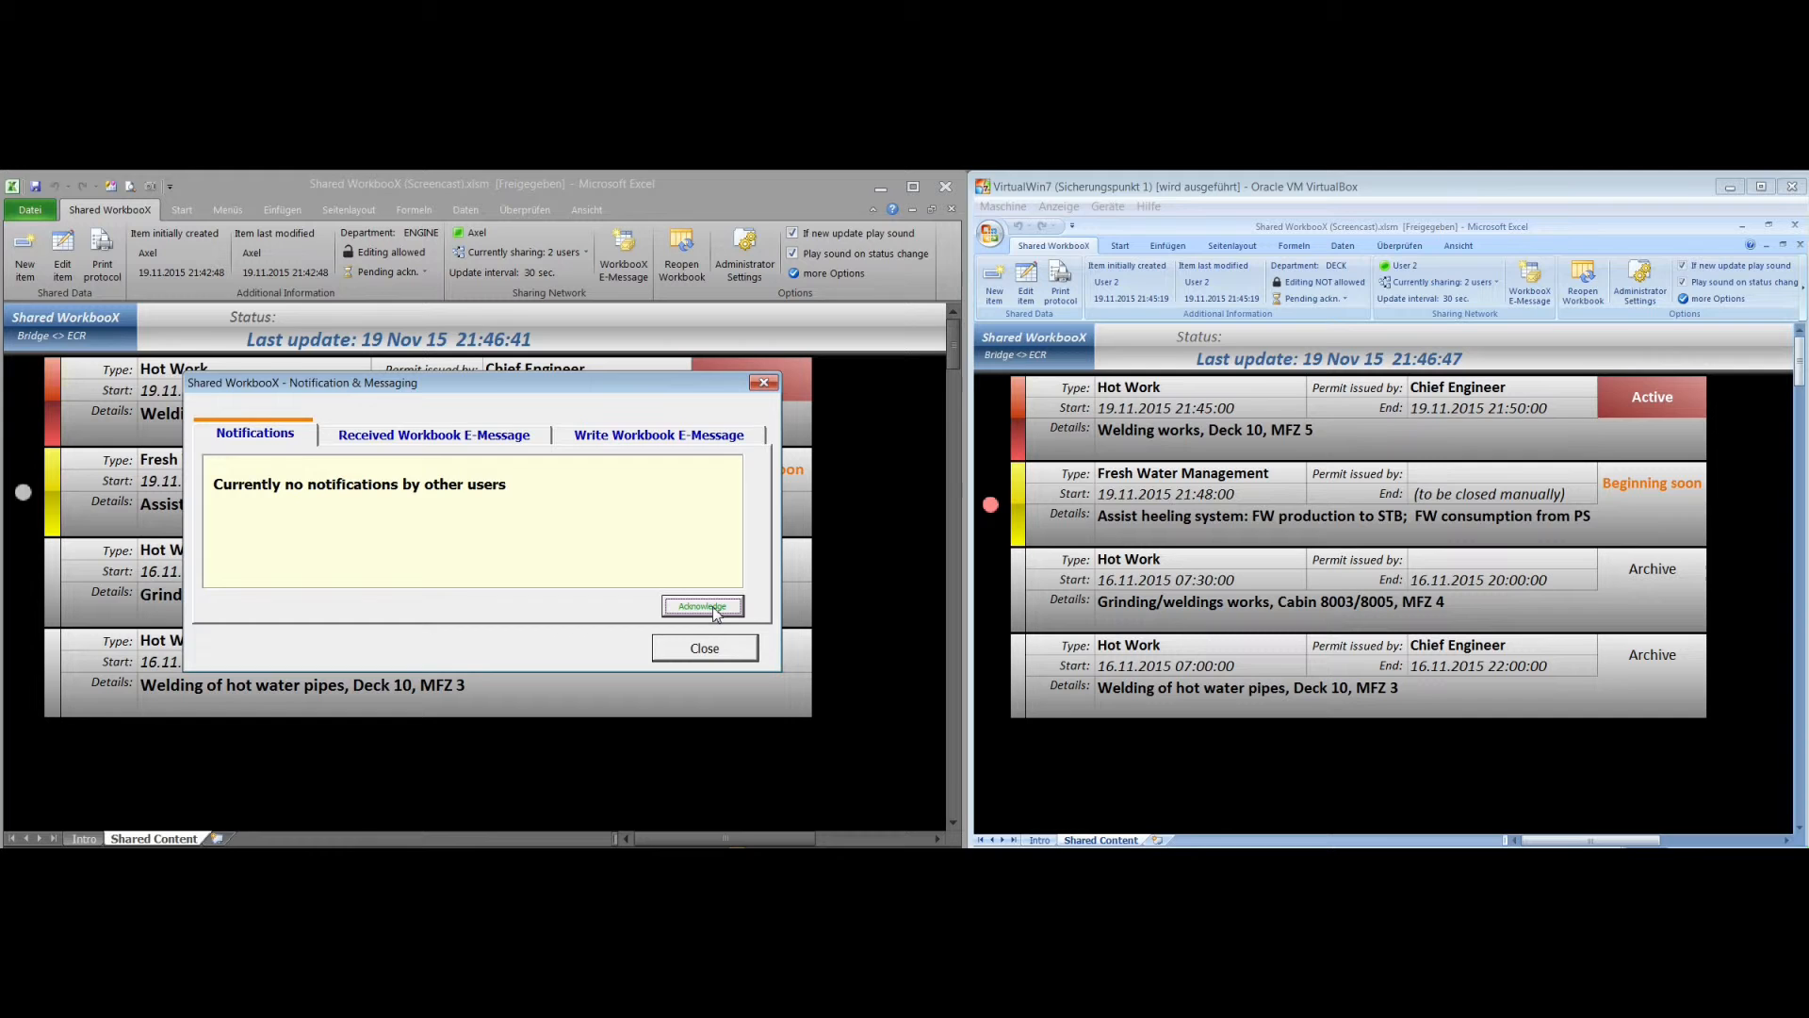
left_click(716, 659)
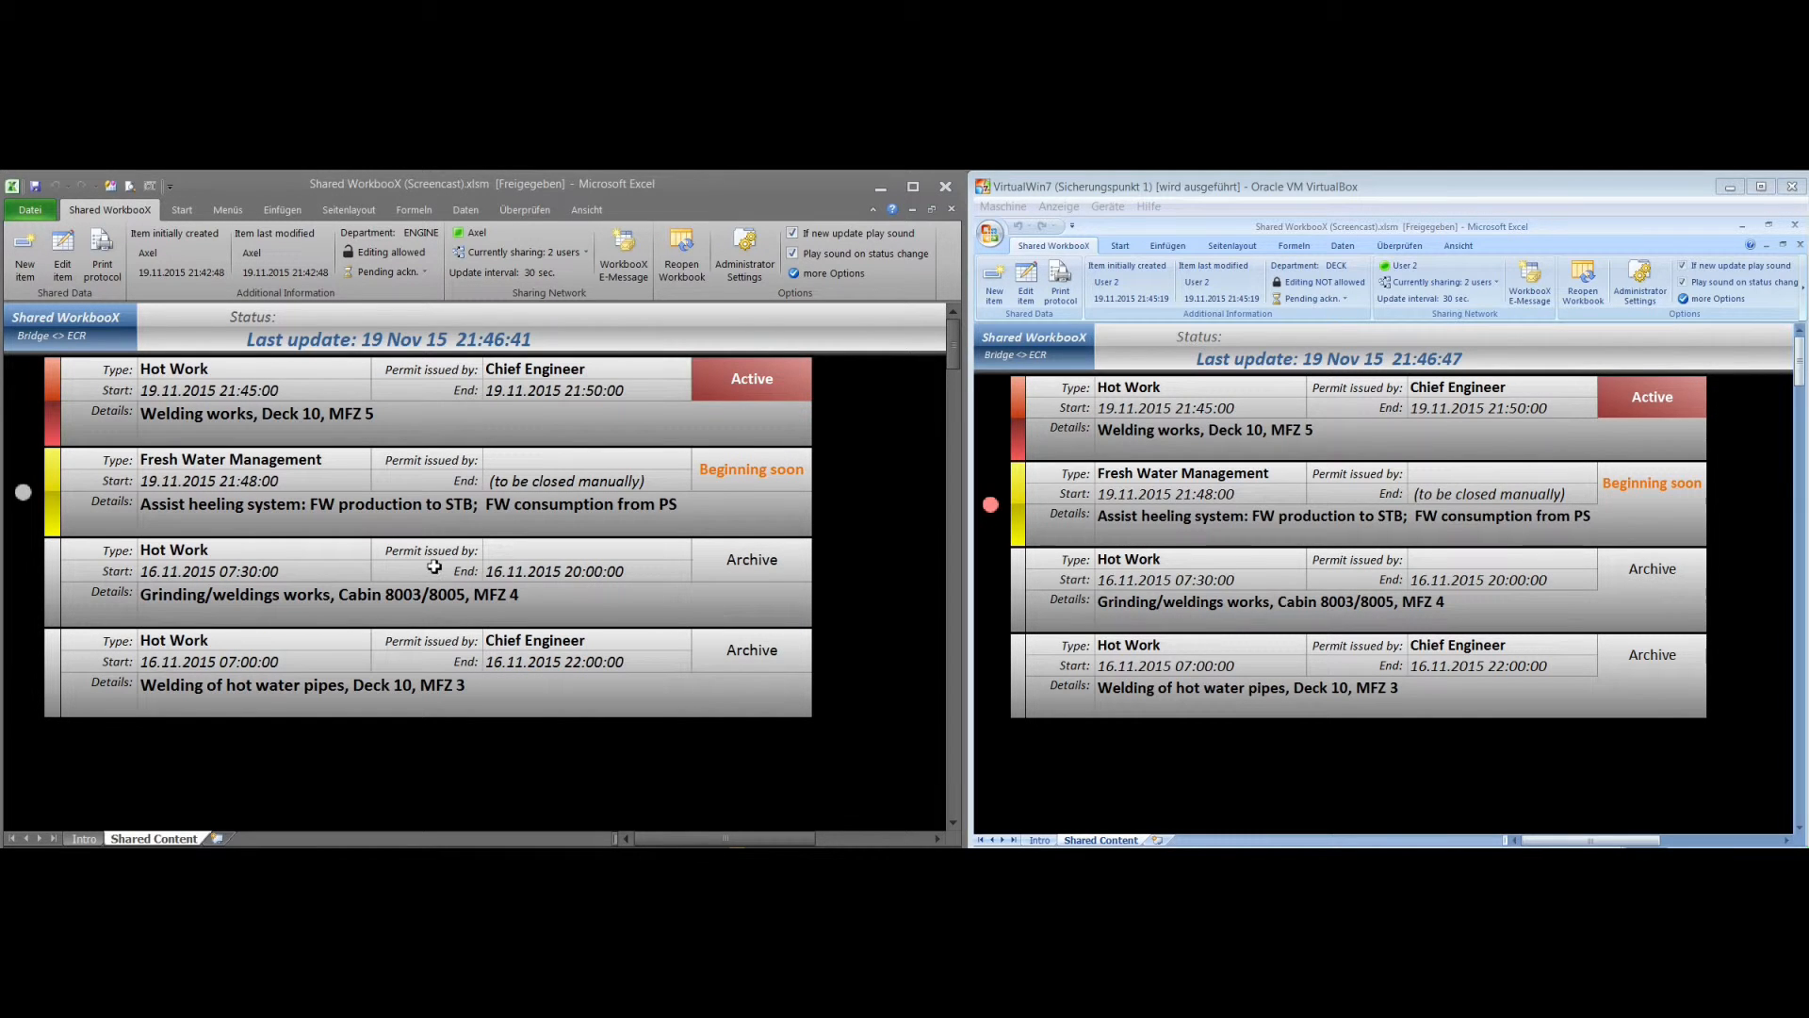
left_click(32, 488)
left_click(1354, 492)
left_click(1434, 488)
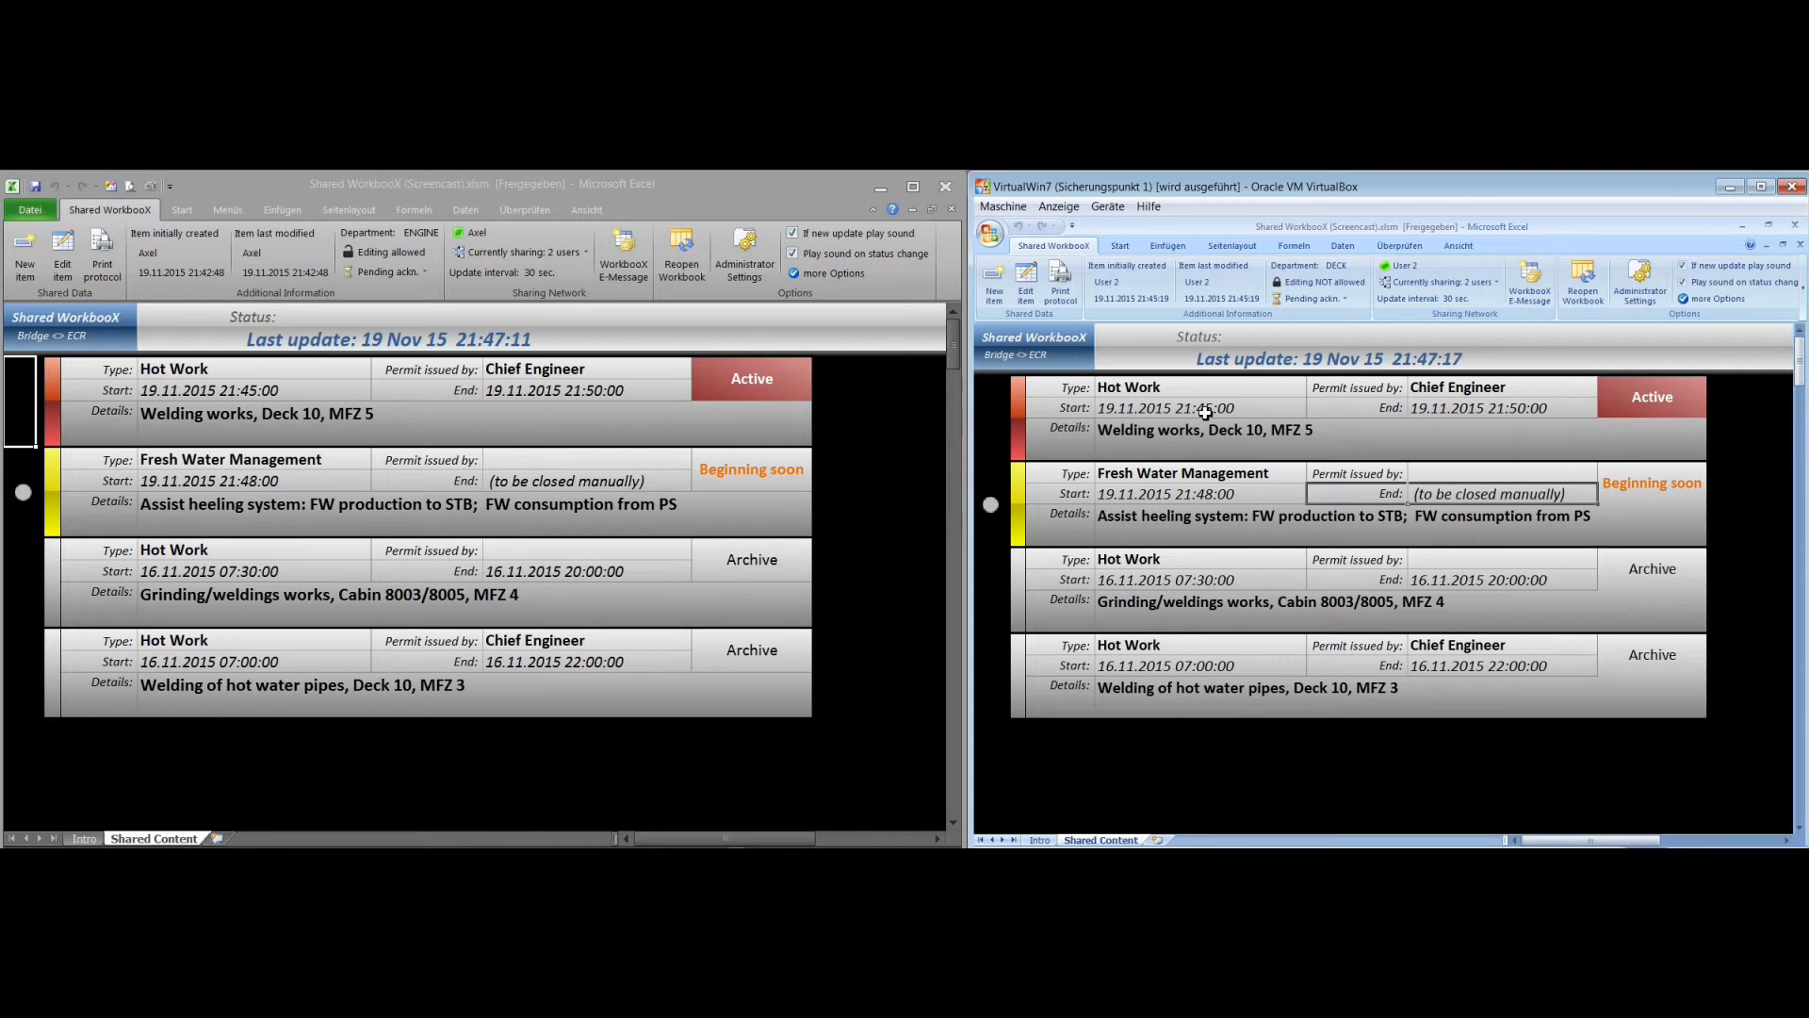
left_click(1213, 501)
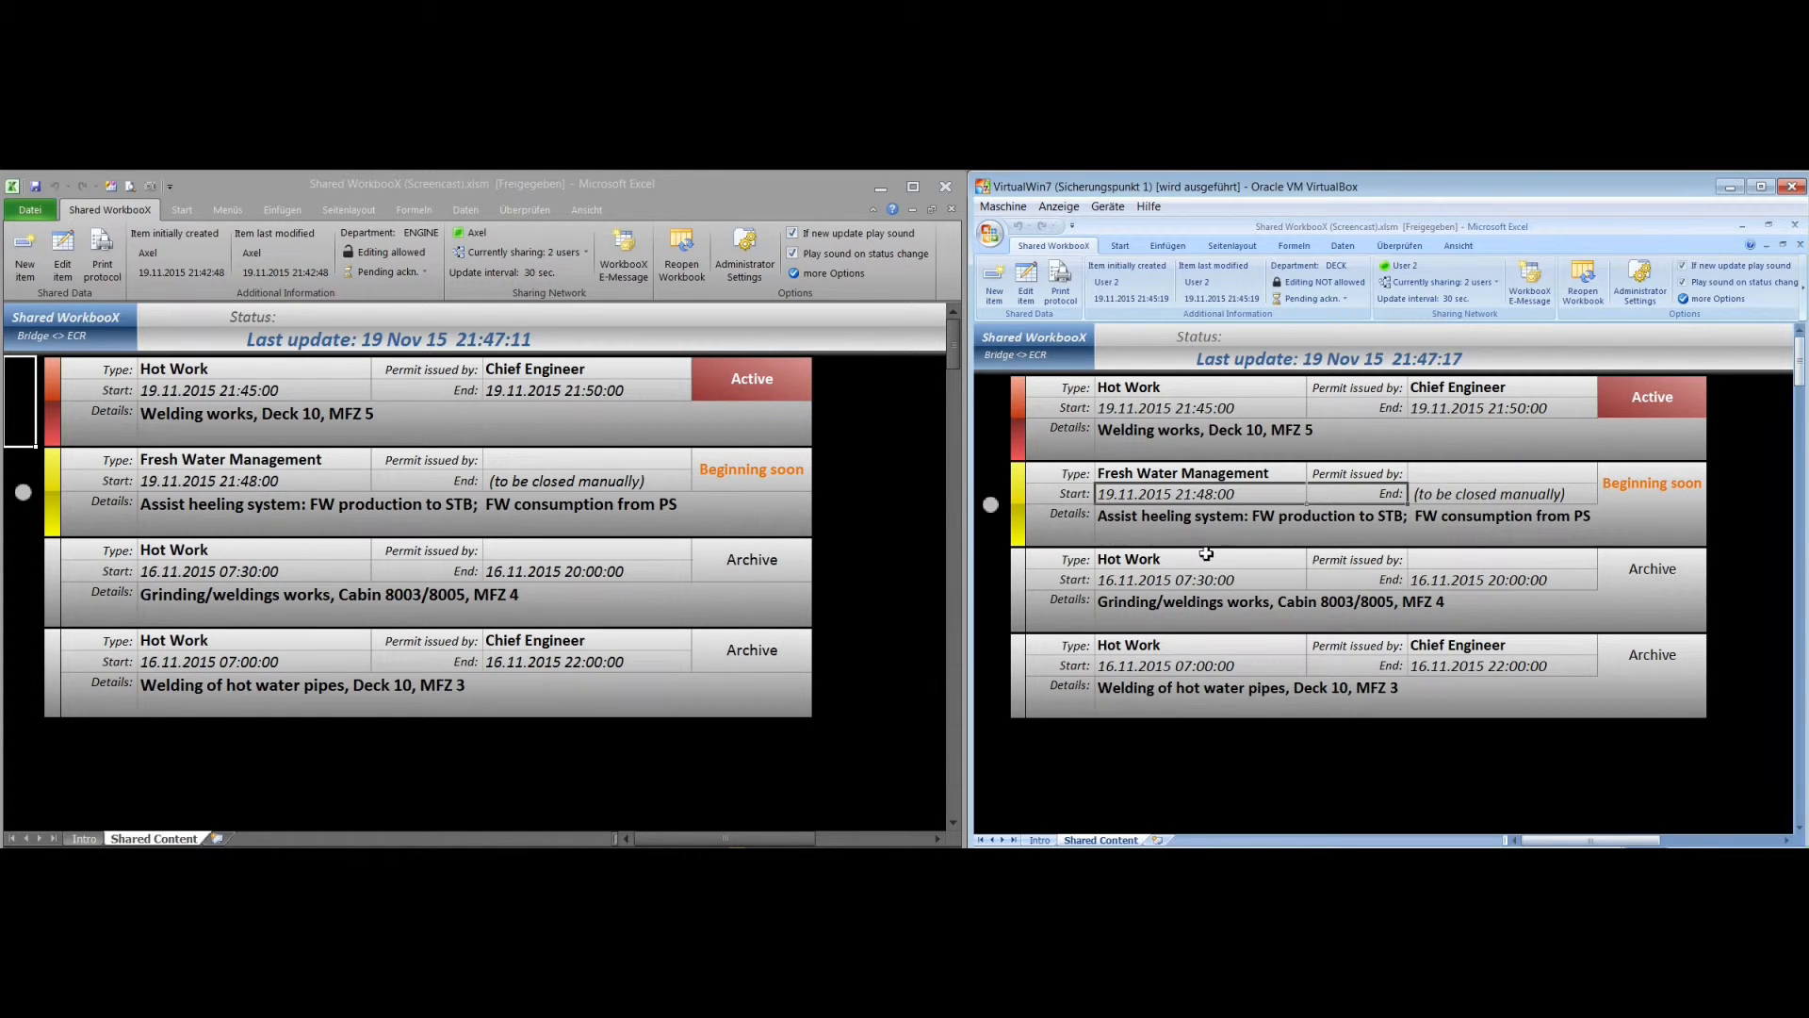
Open the "Welding works, Deck 10, MFZ 5" Hot Work item for editing in the virtual machine's workbook
left_click(1203, 408)
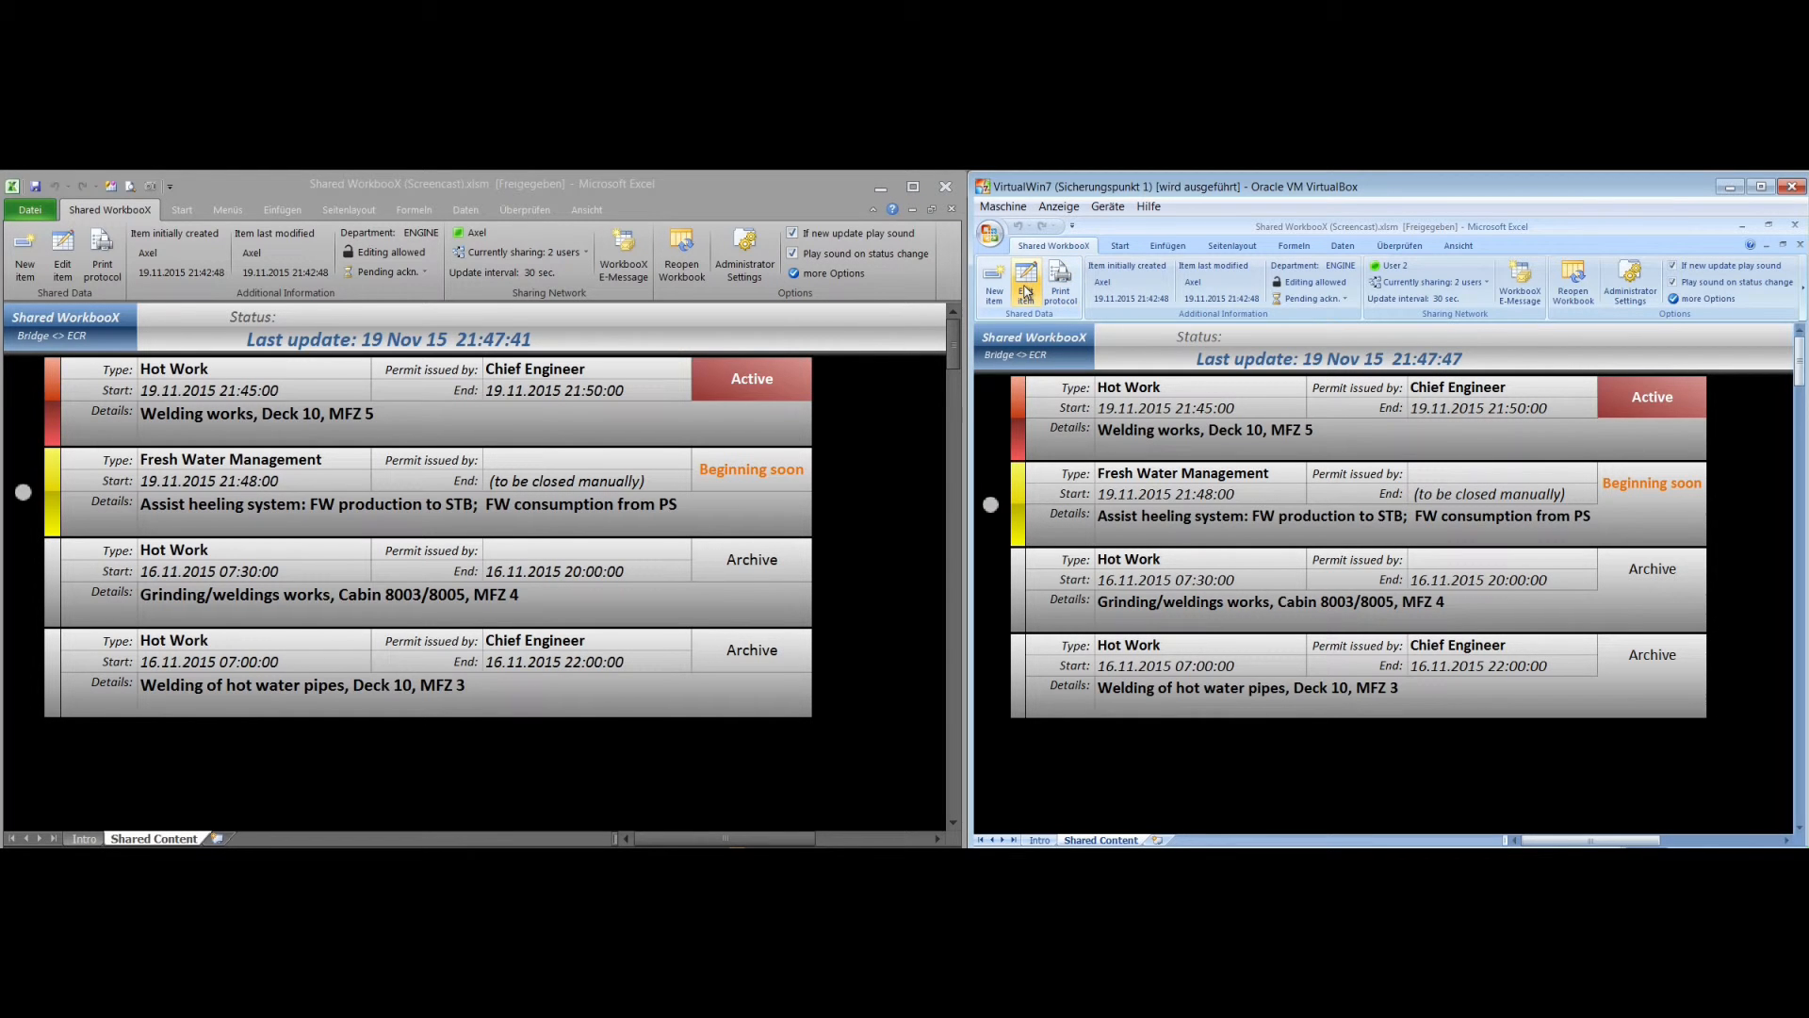
left_click(1029, 284)
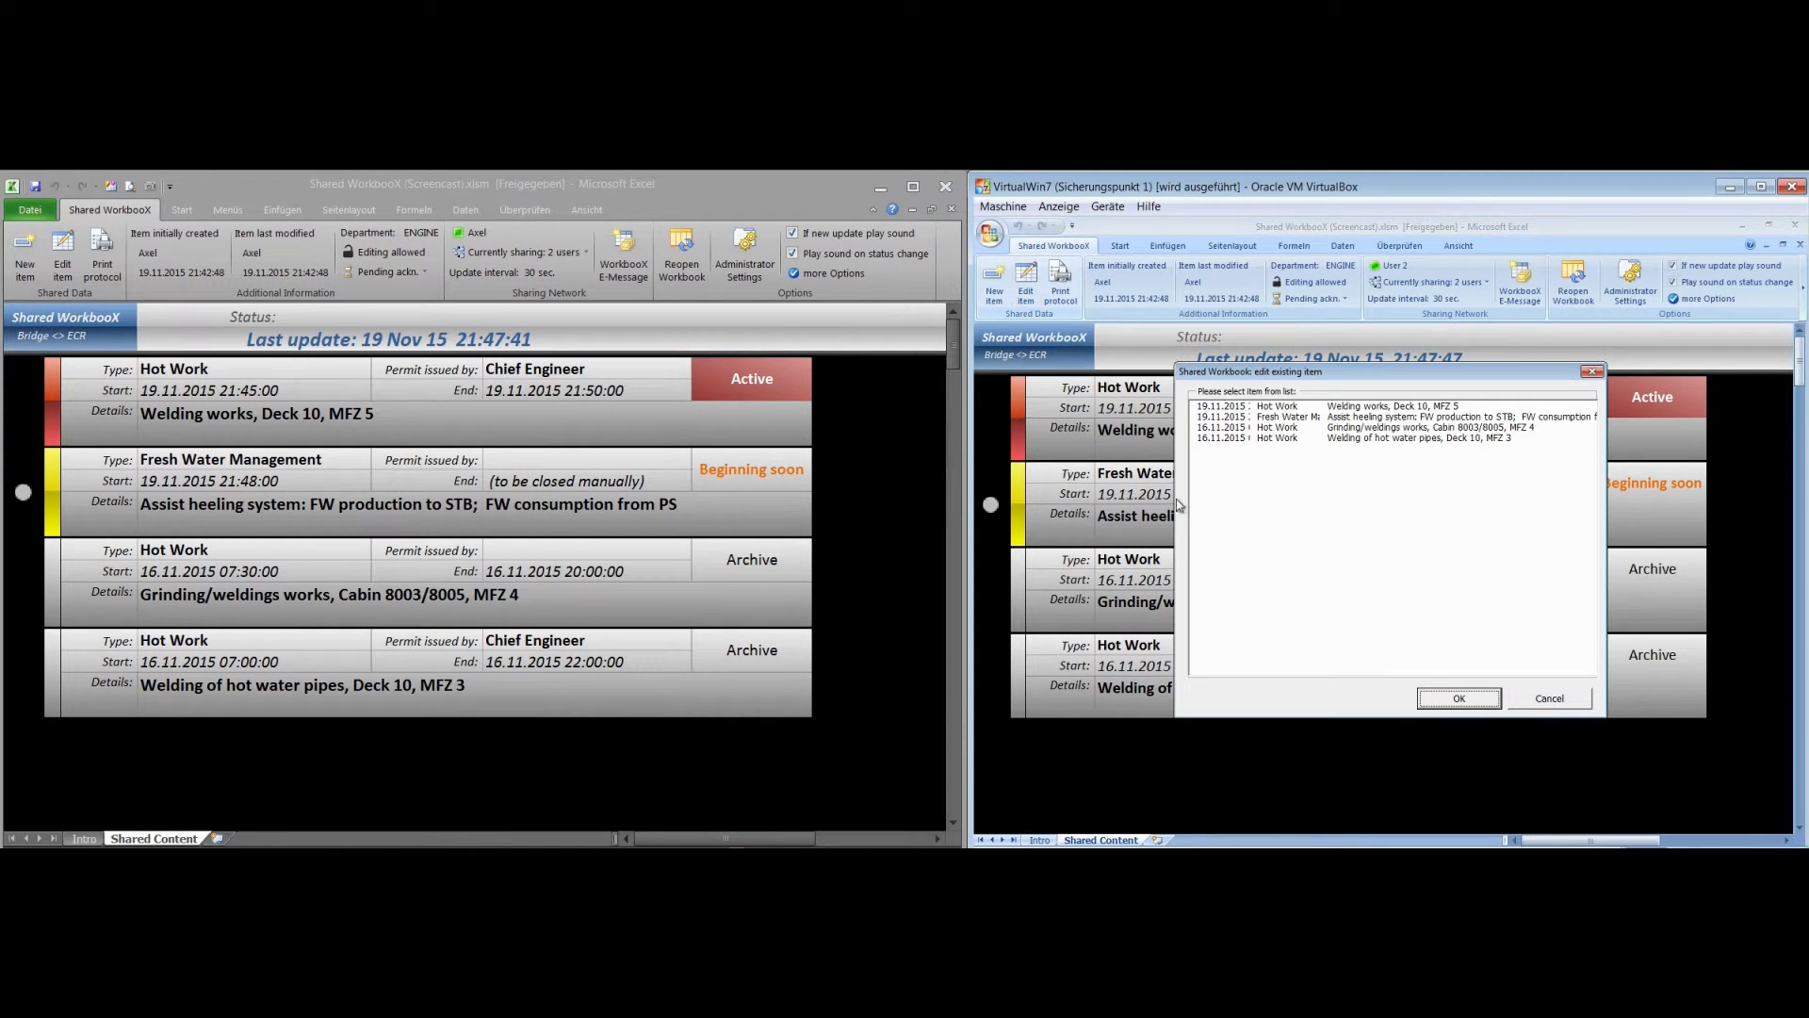
left_click(1340, 406)
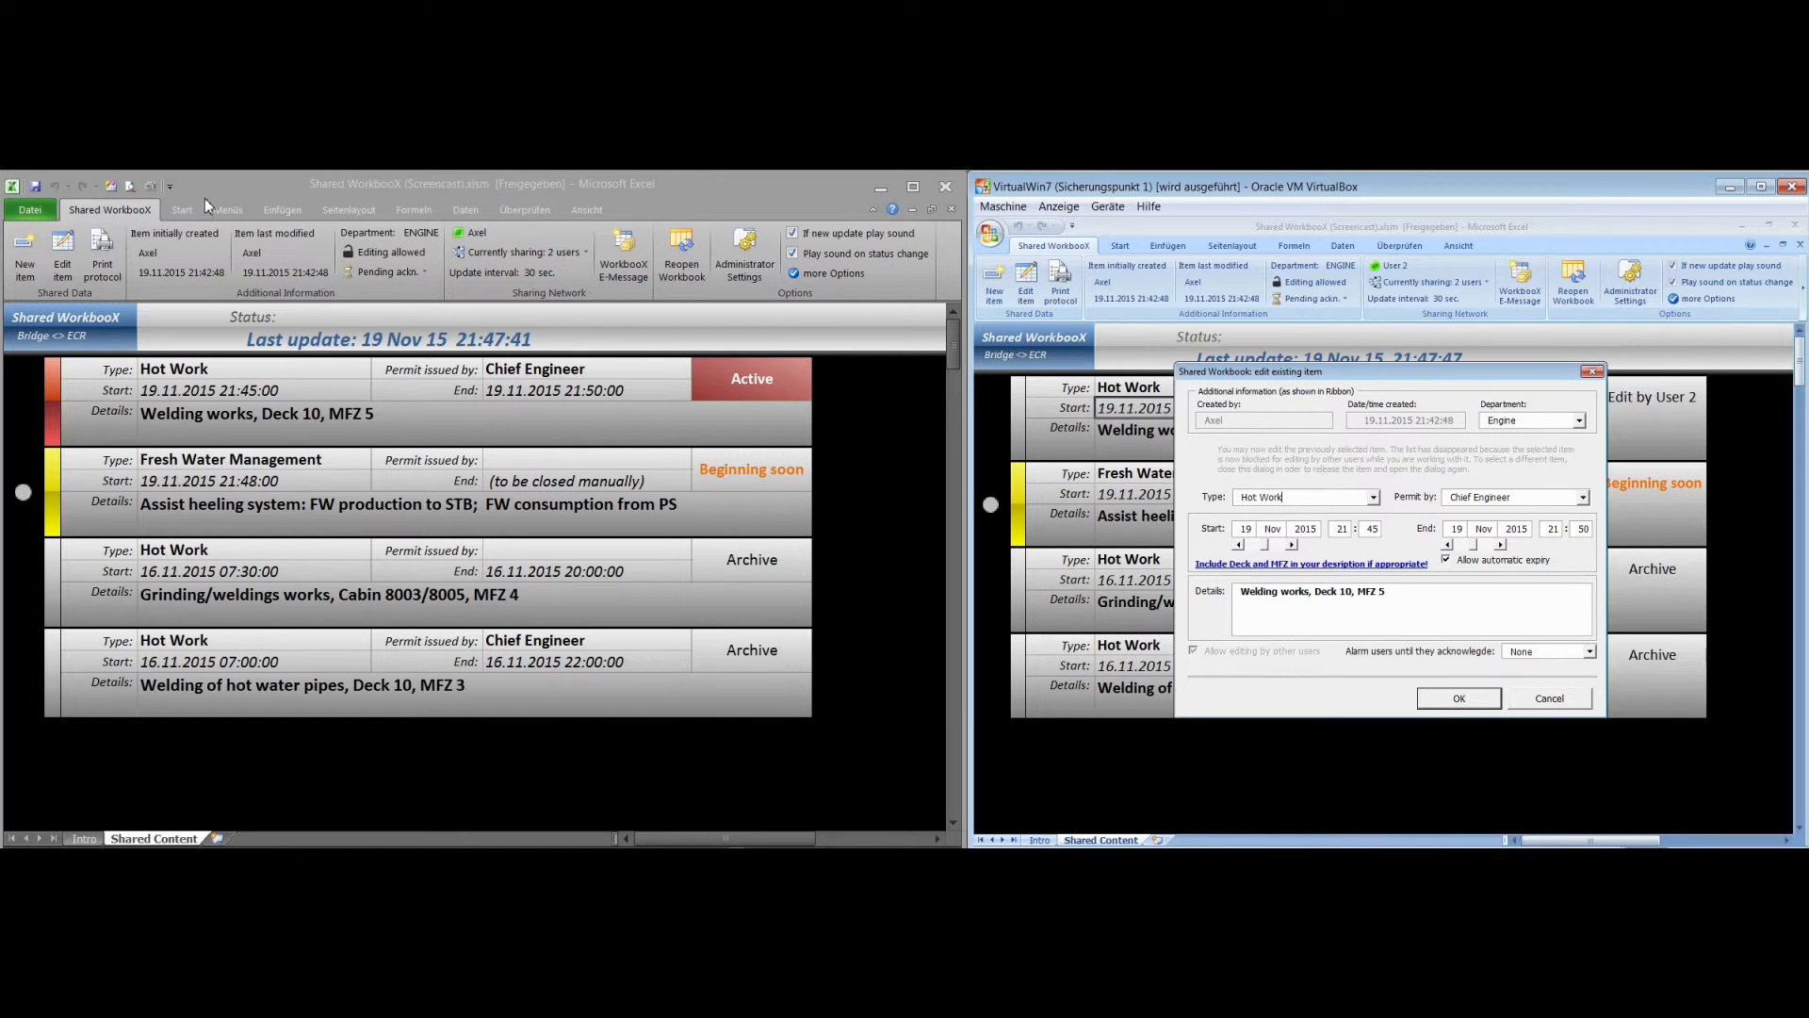
Try to edit the same welding item in the host workbook, and close its open editing form in the virtual machine without changes
left_click(63, 253)
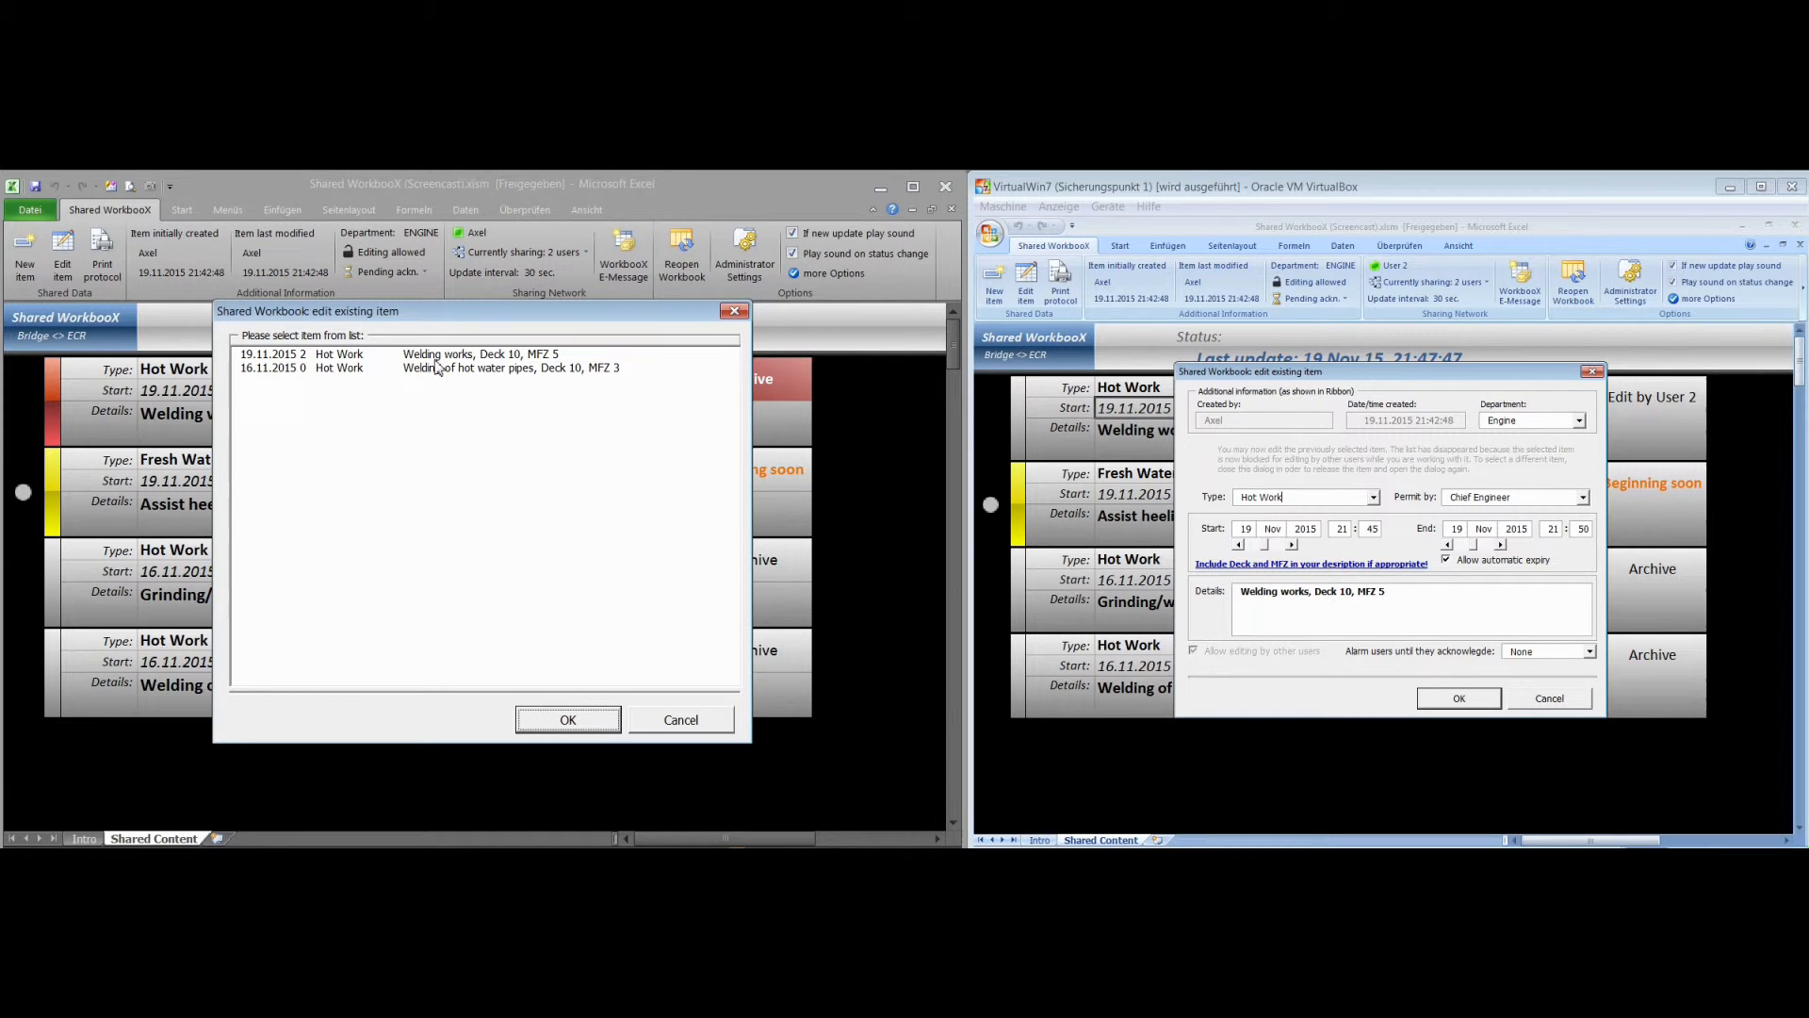
left_click(566, 721)
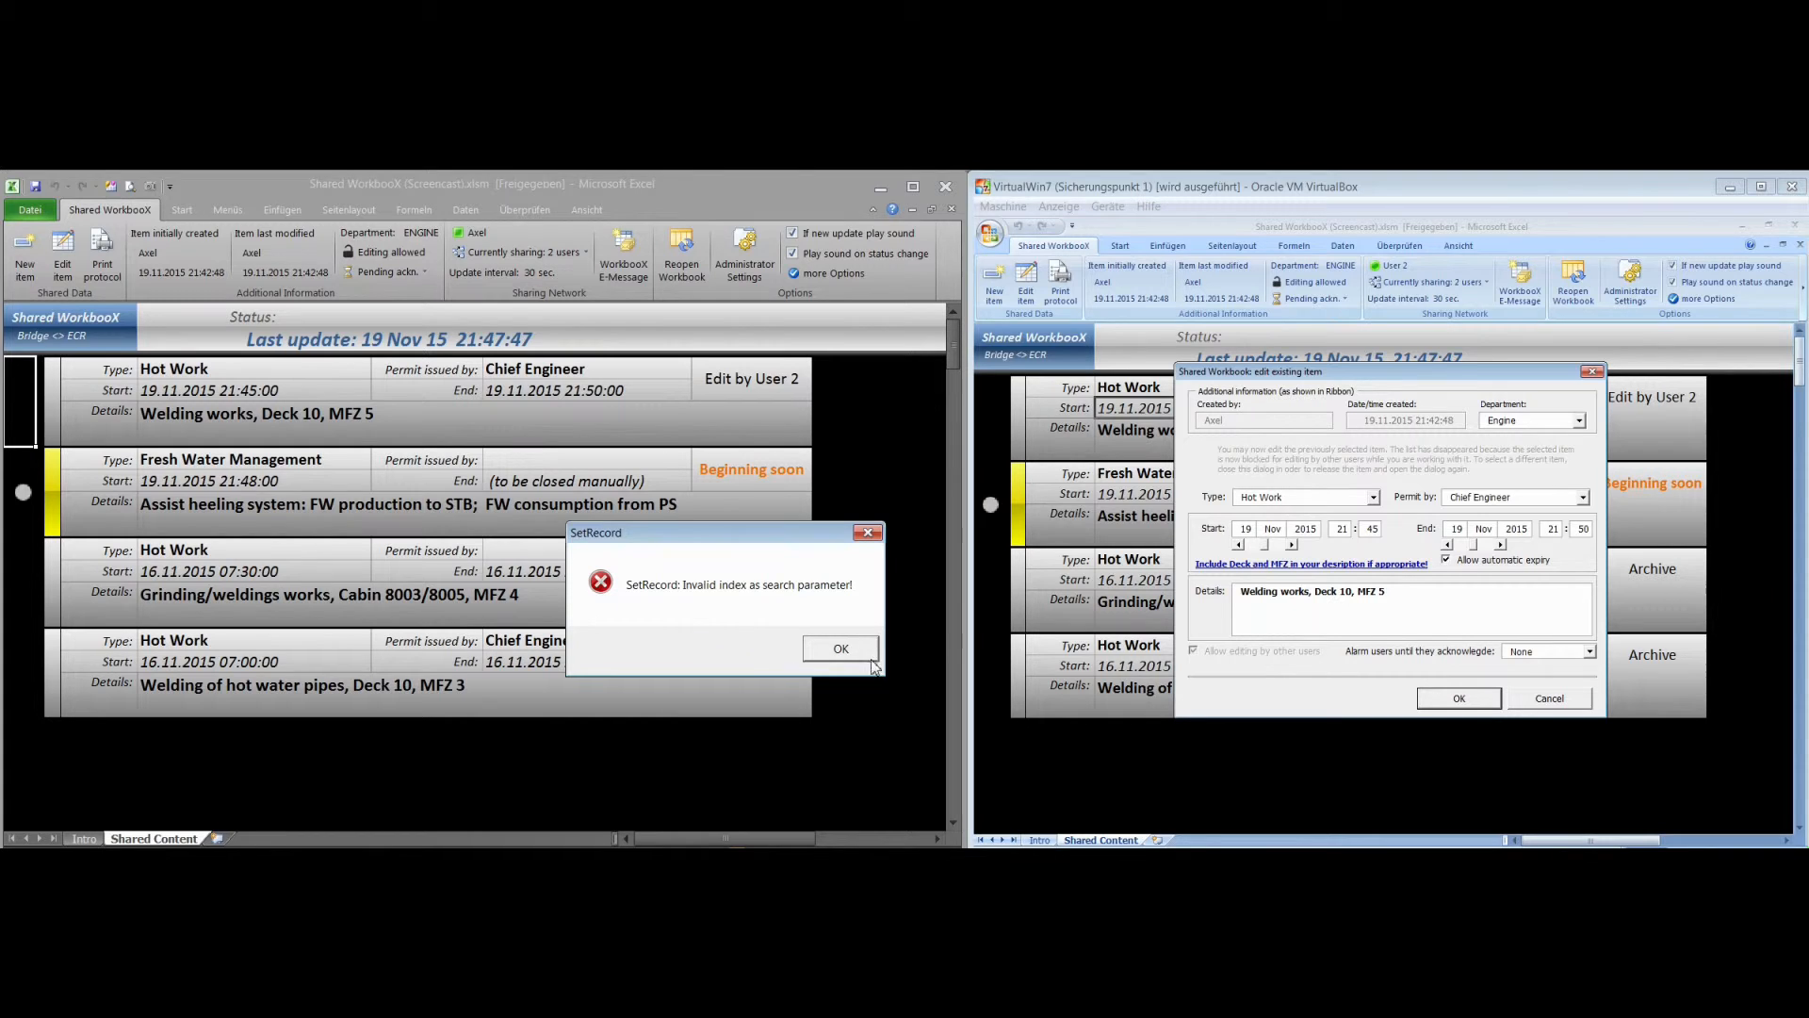
left_click(841, 651)
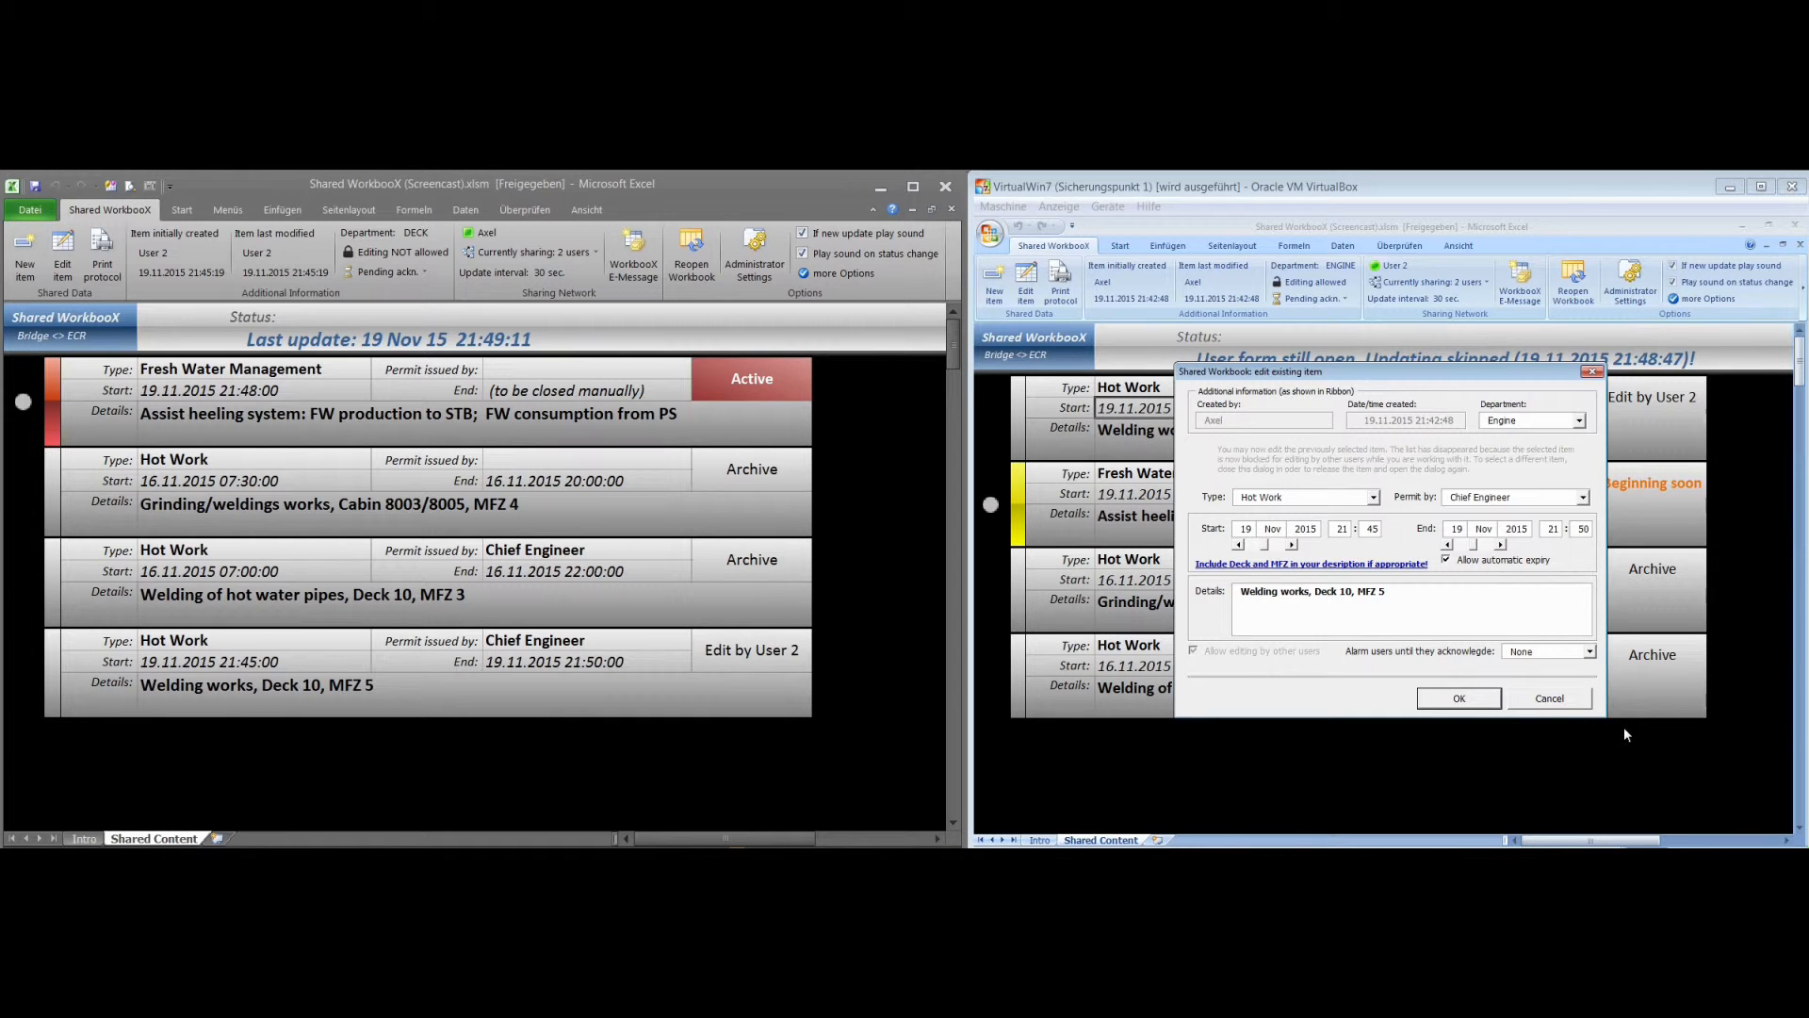
key("Return")
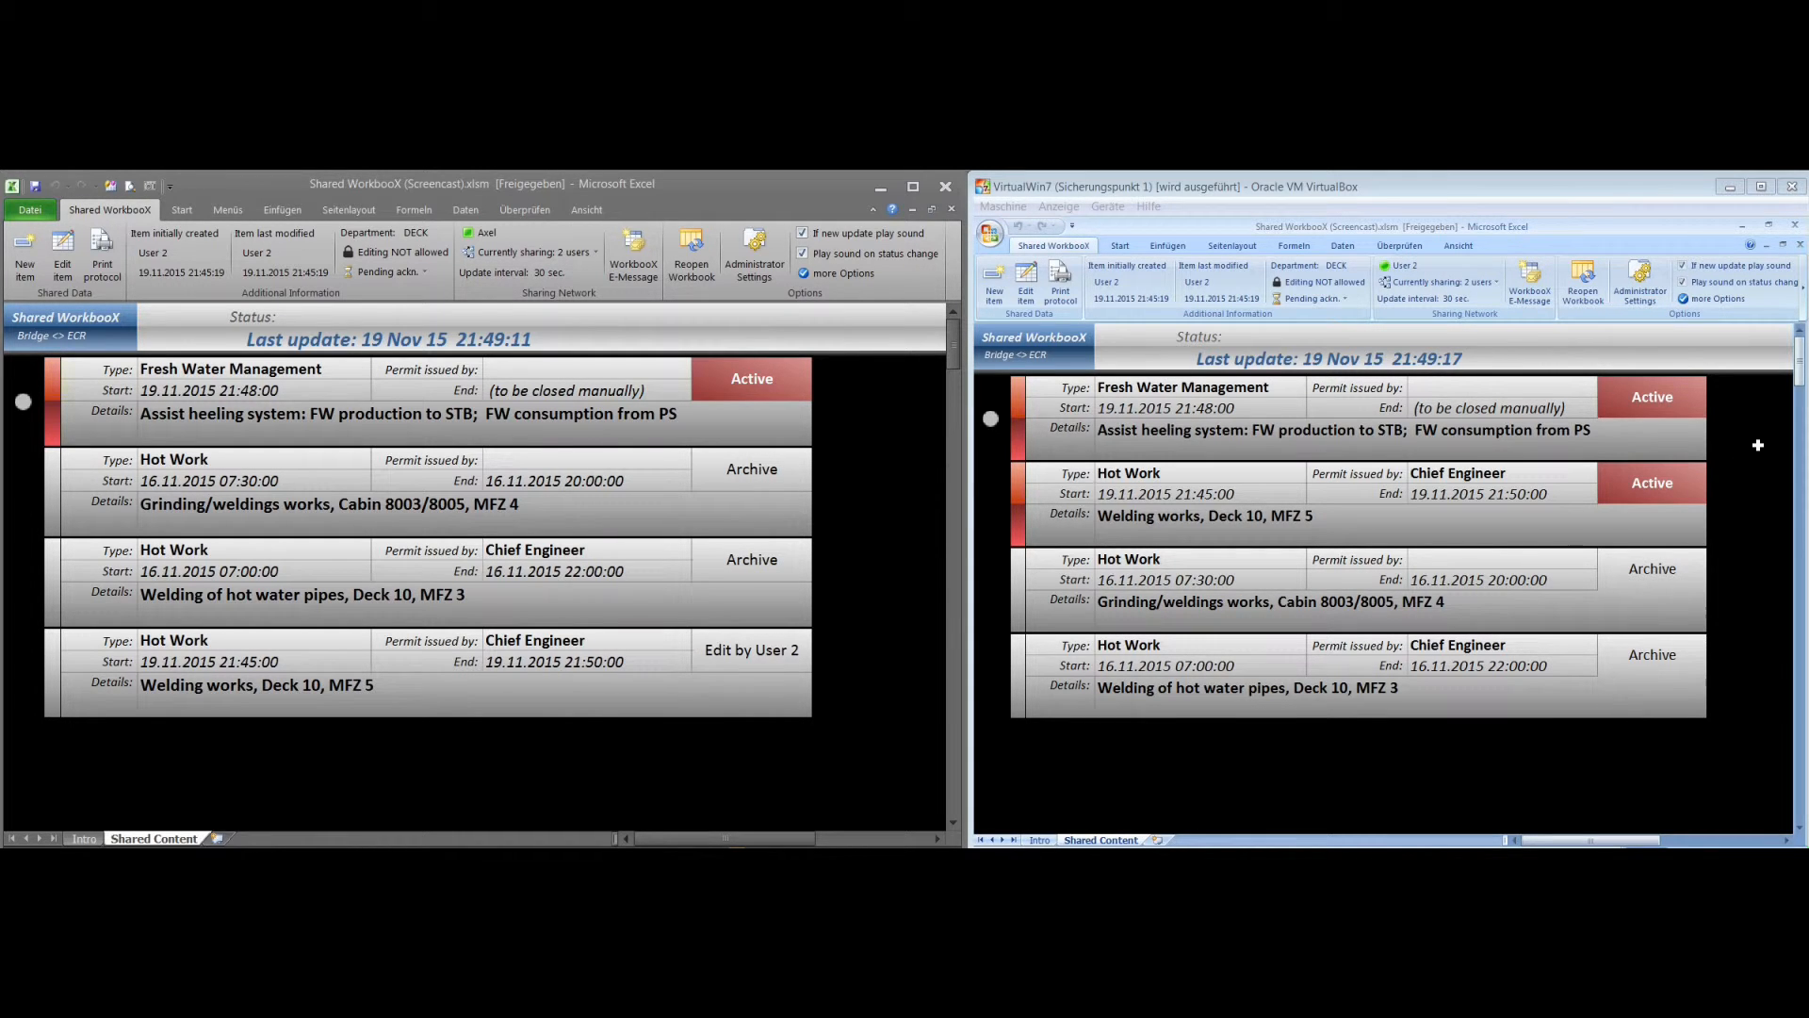
From the virtual machine's workbook, send the host workbook's user a workbook e-message reading "This is a test message"
left_click(1531, 285)
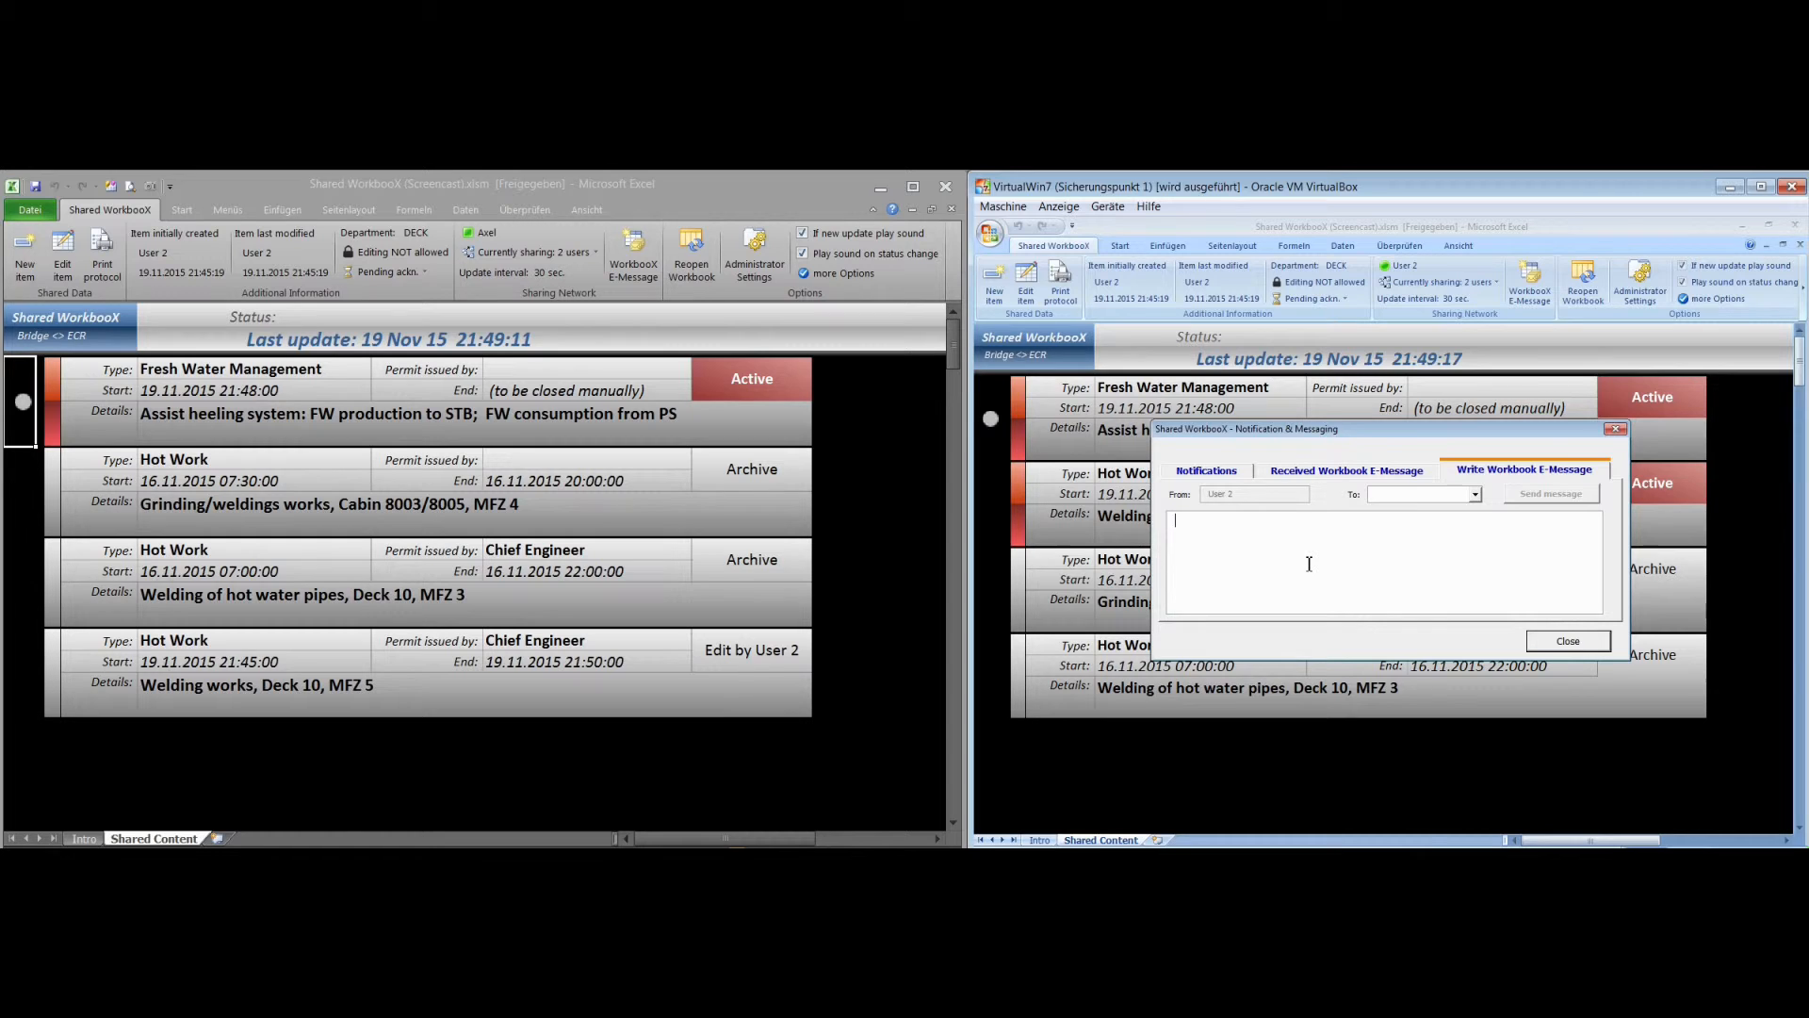
left_click(1475, 497)
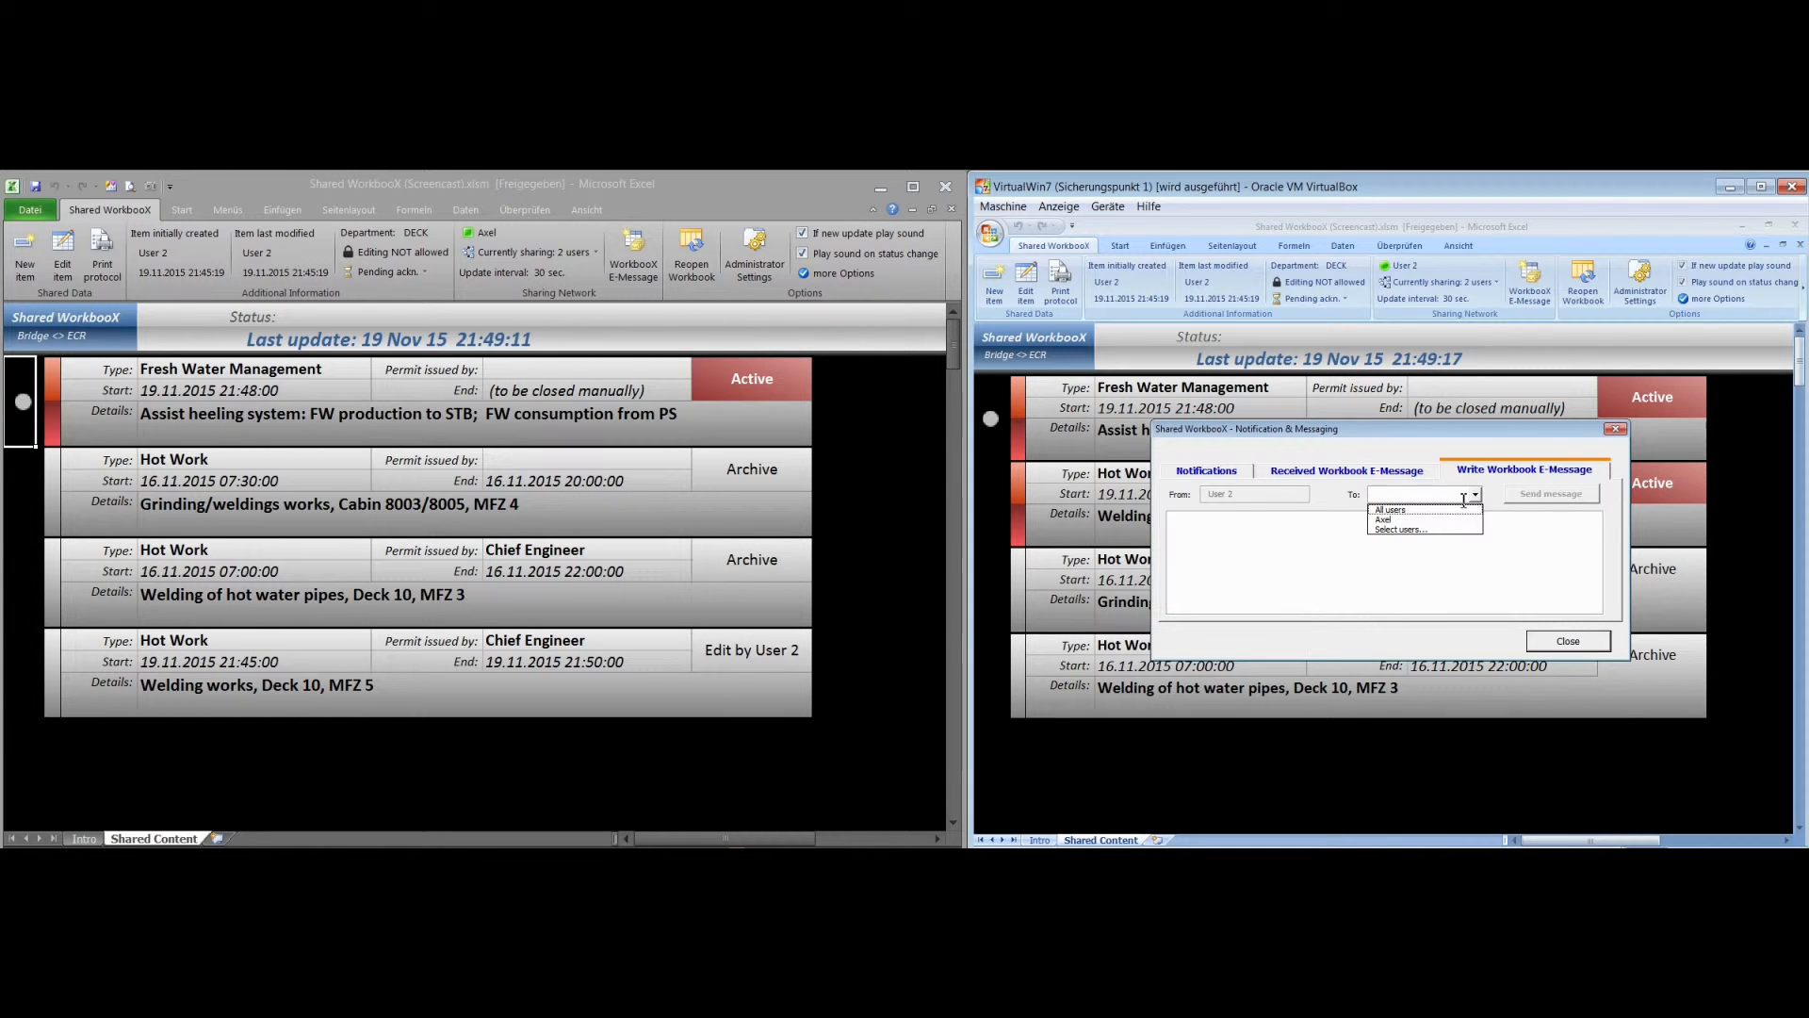
left_click(1453, 522)
left_click(1381, 539)
type("This ")
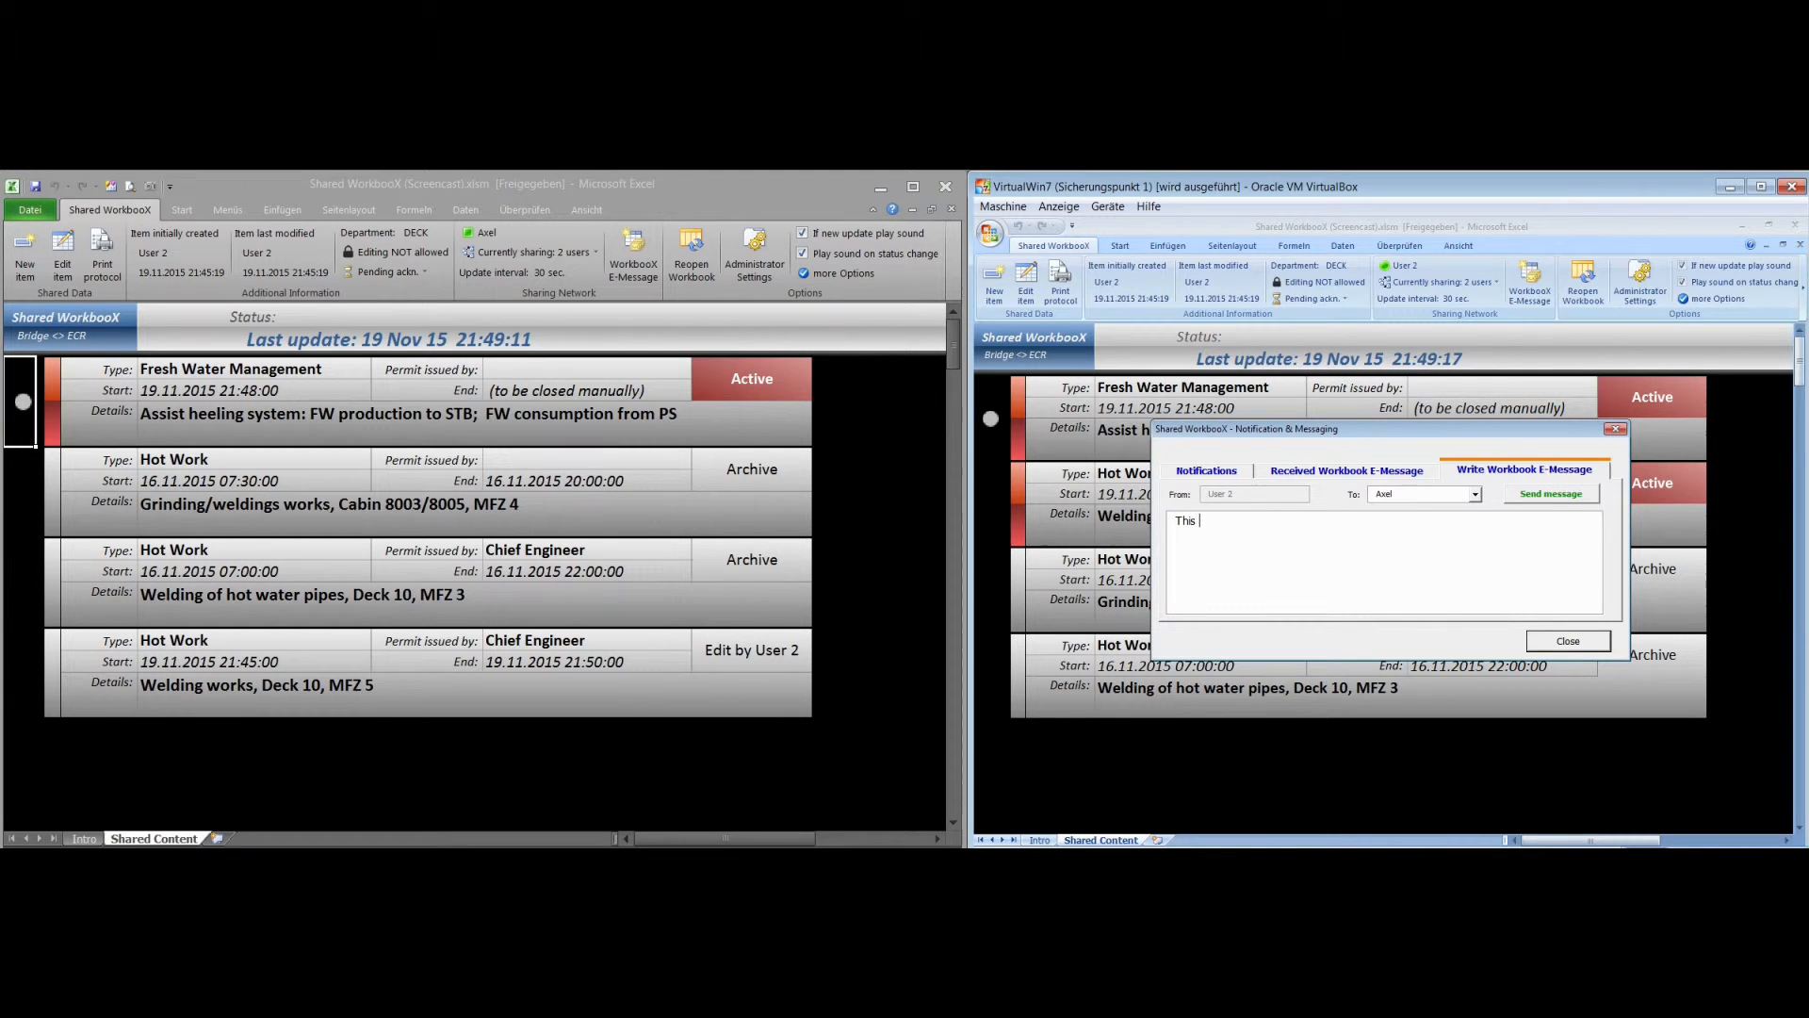
type("is a test ")
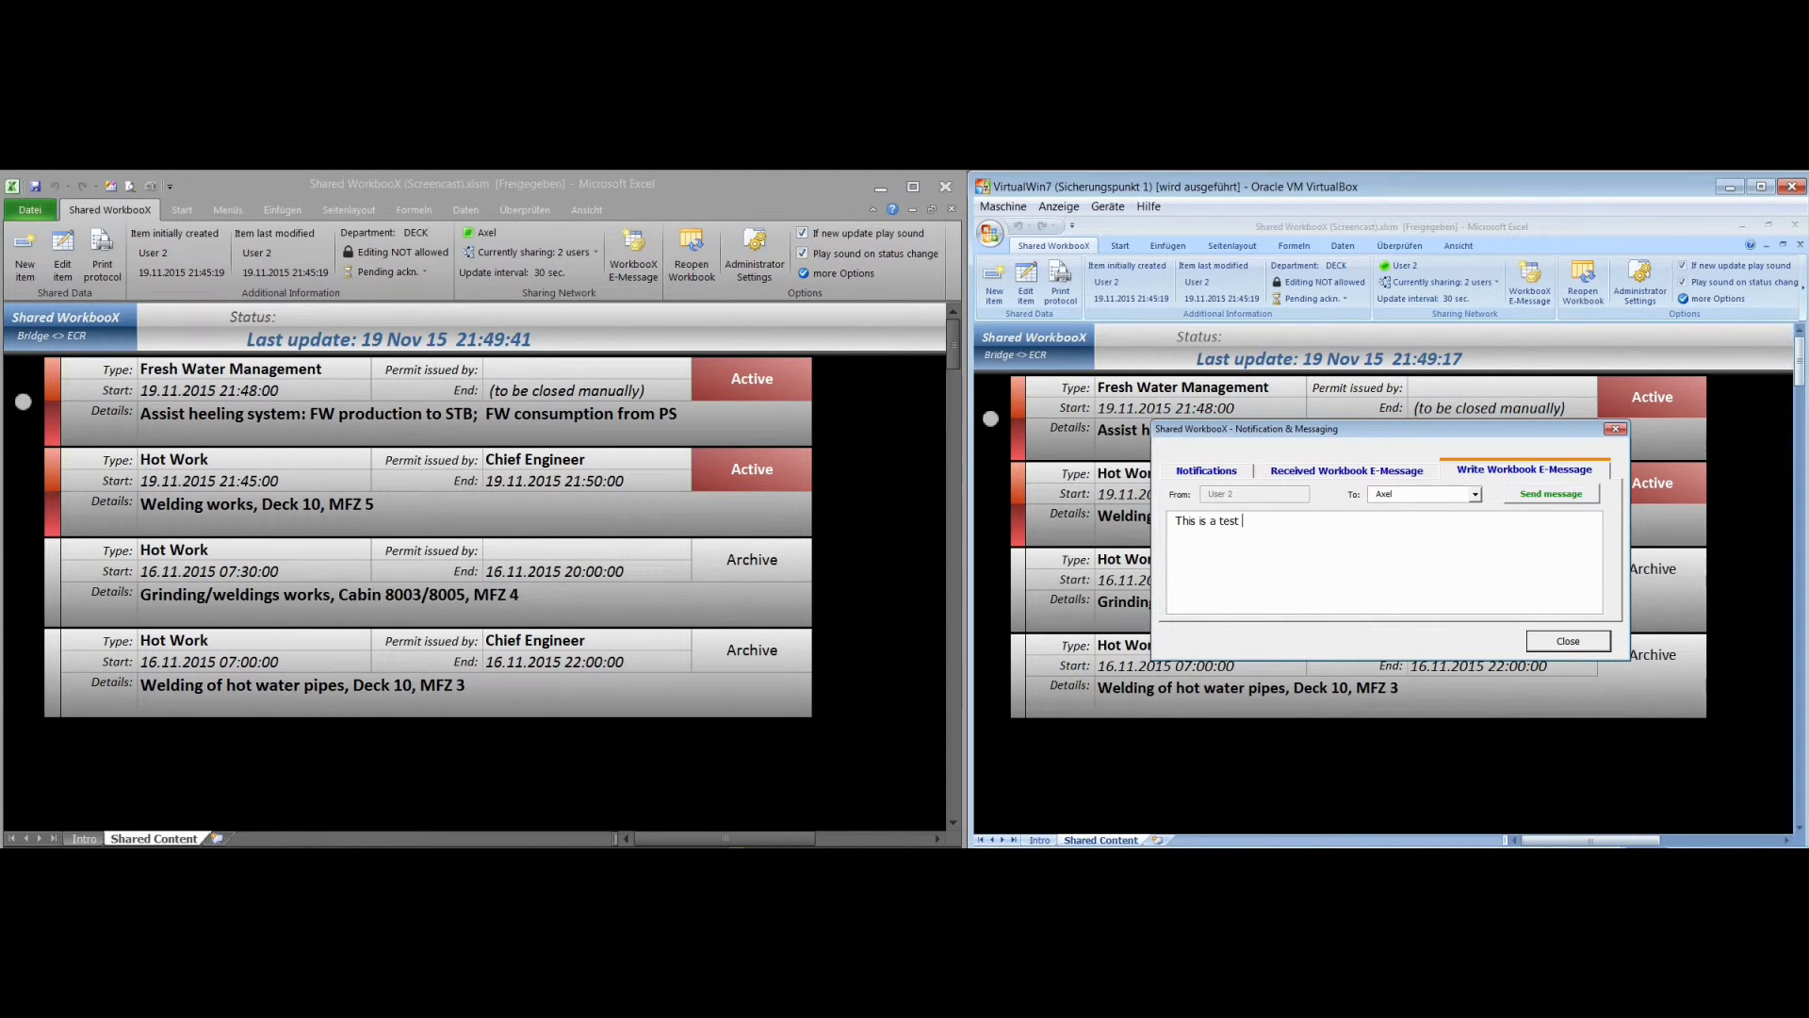
type("message")
left_click(1550, 496)
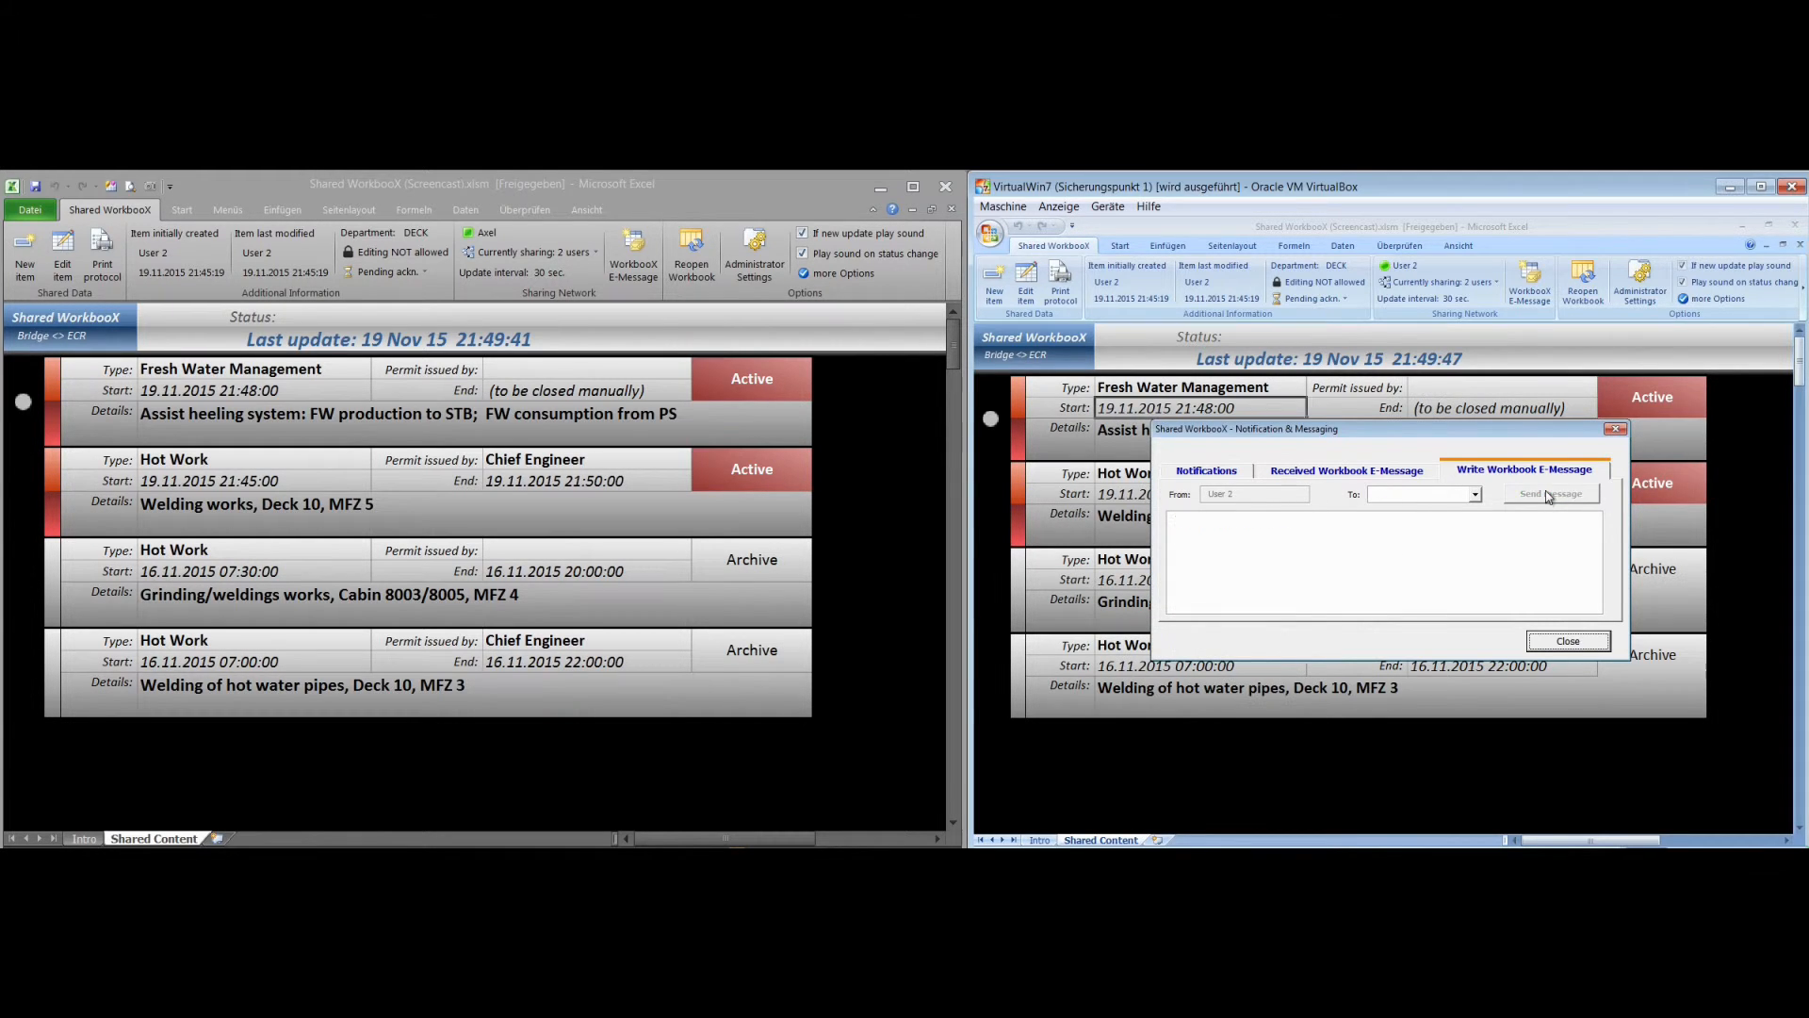
left_click(1568, 641)
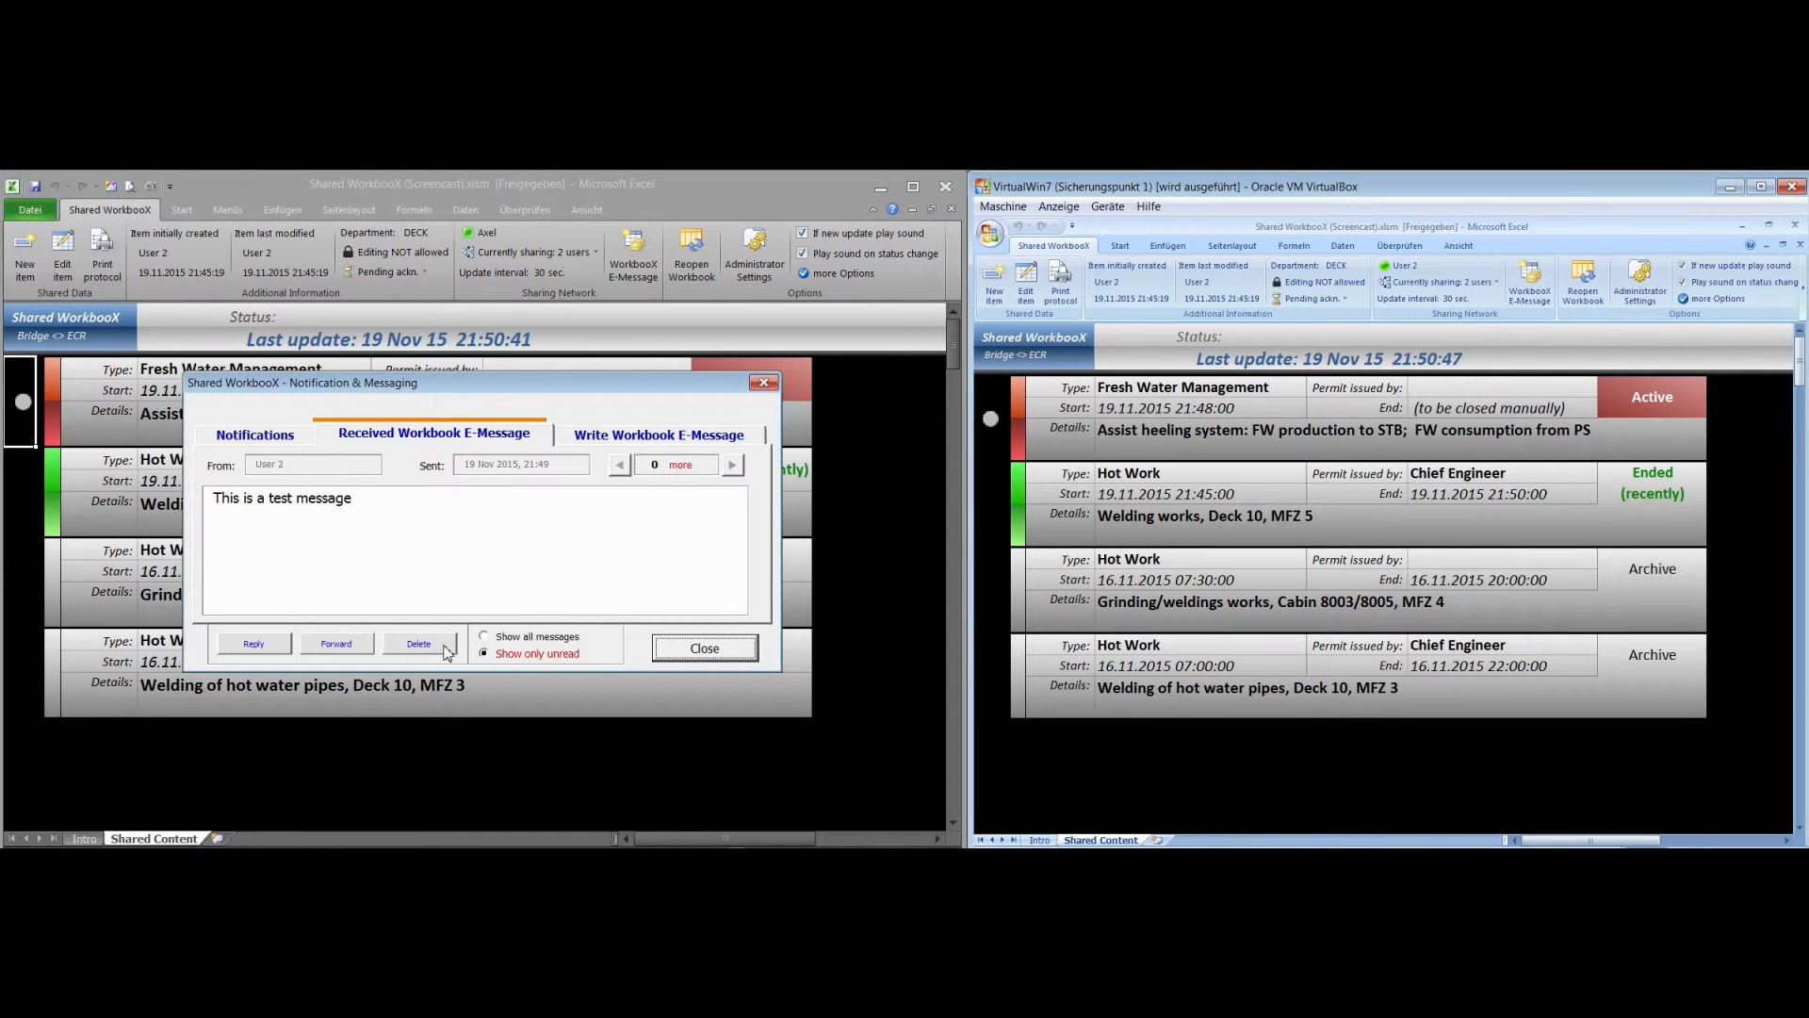
In the host workbook, reply "Reply" to User 2's test message, send it, and close the messaging dialog
left_click(354, 646)
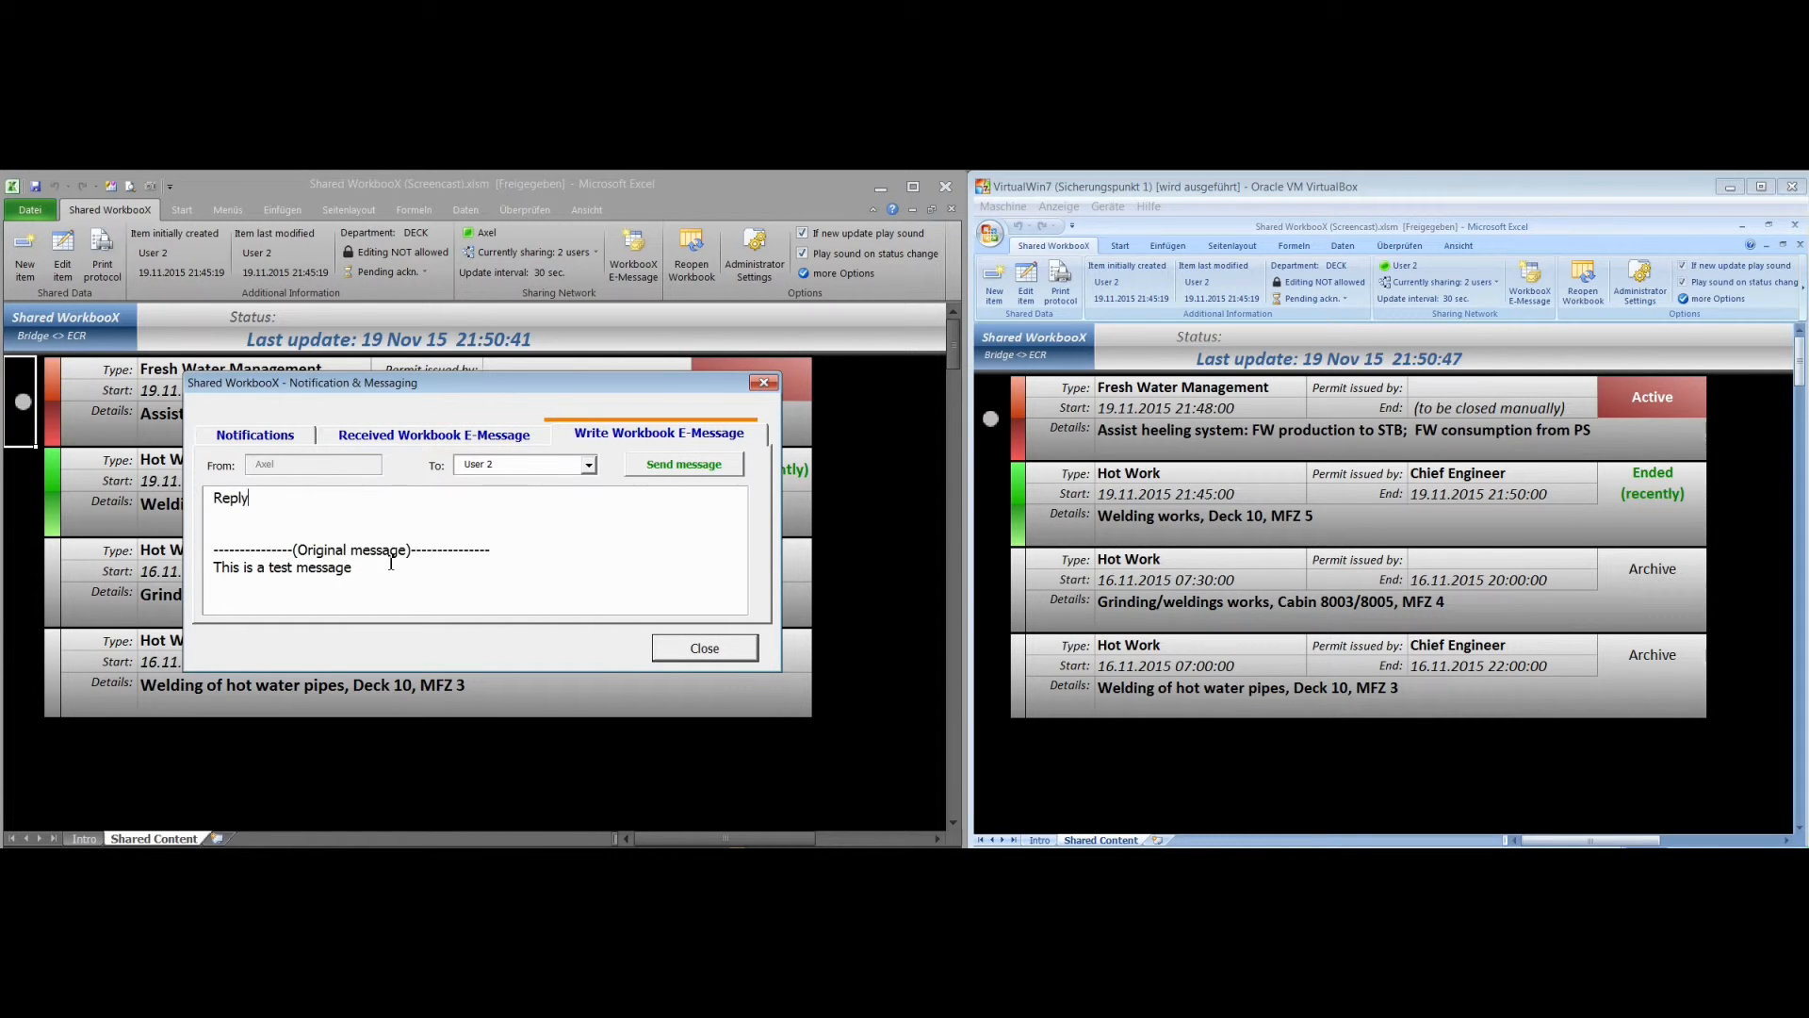
left_click(655, 466)
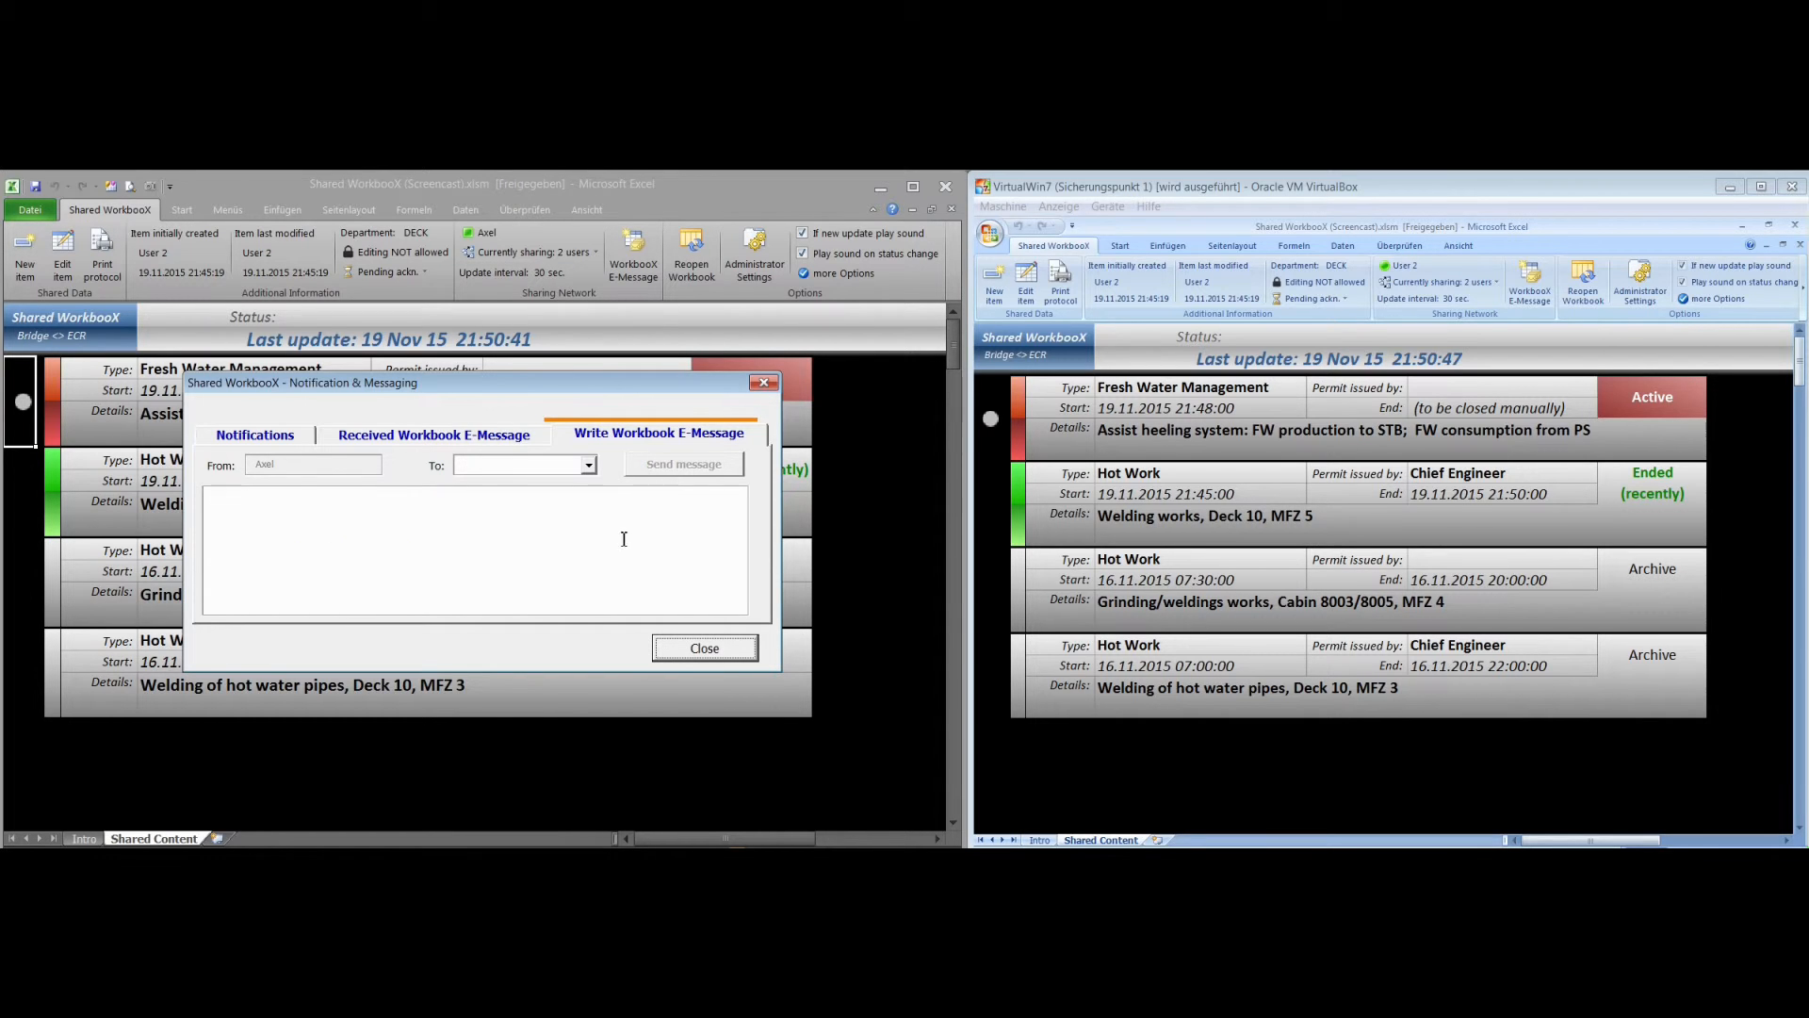
left_click(711, 653)
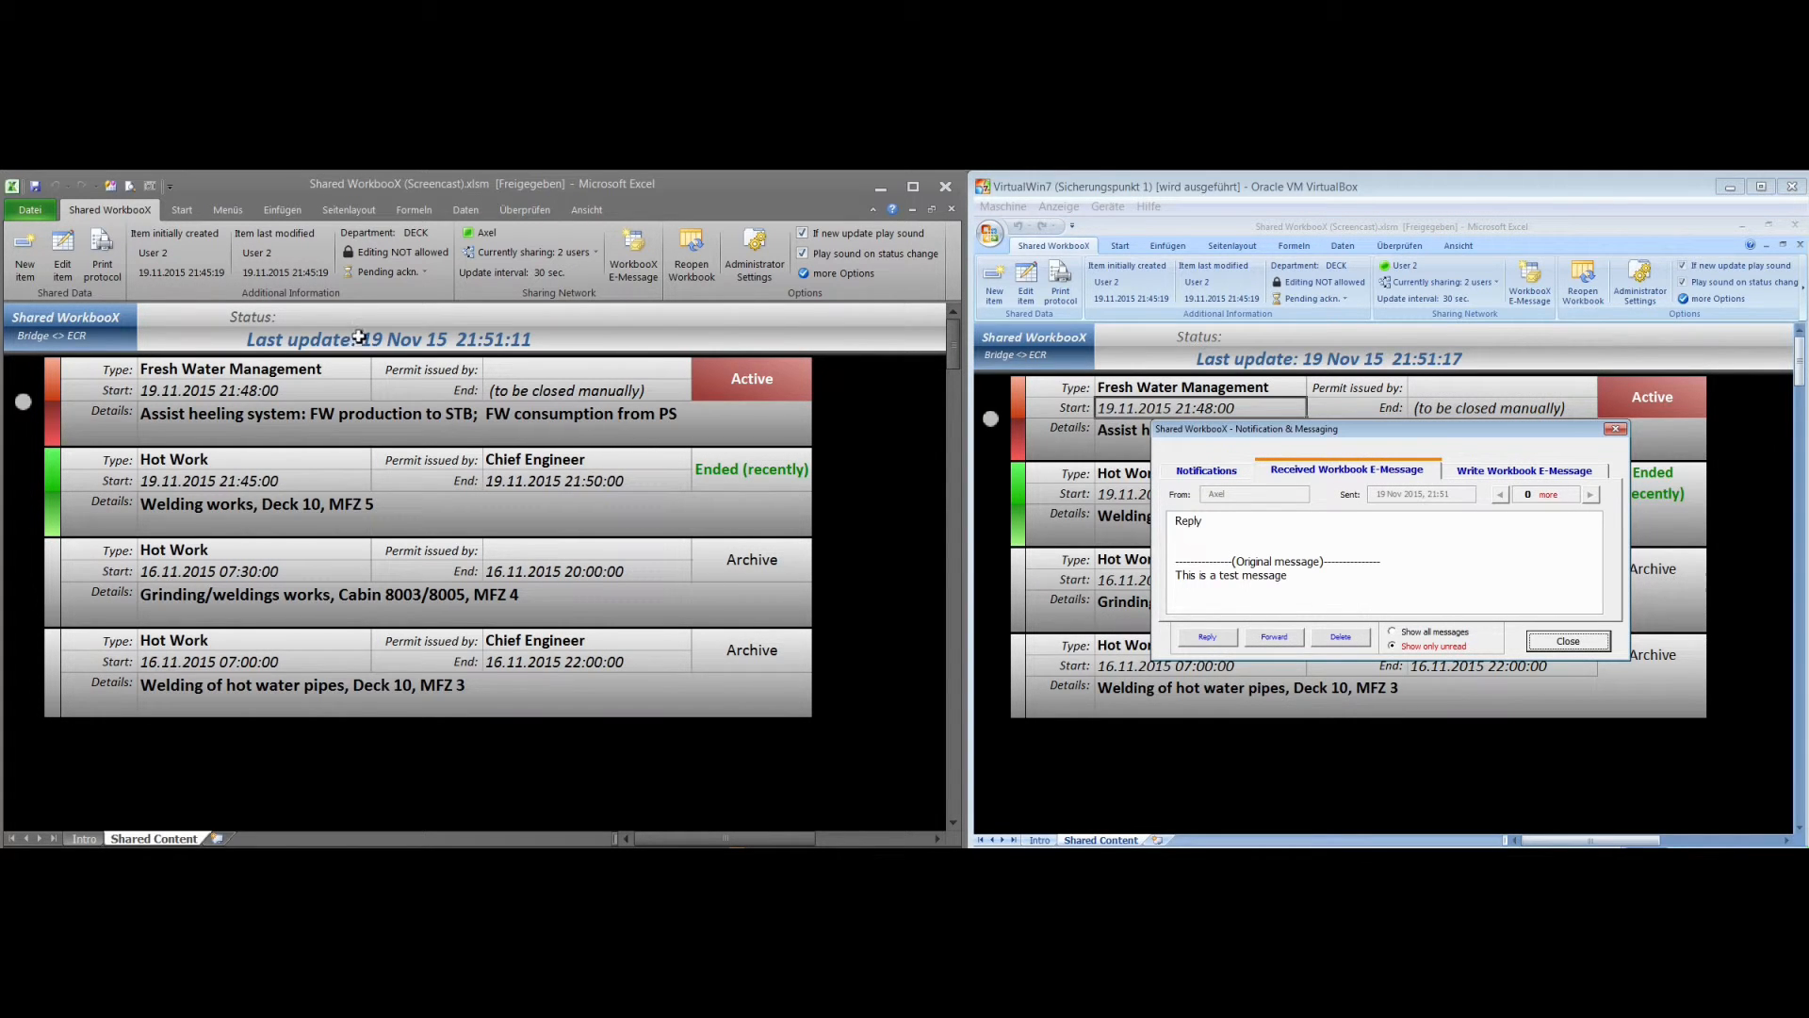
Generate the print protocol from the host workbook, examine its grouped columns of creation and modification details, and close the protocol workbook
left_click(103, 266)
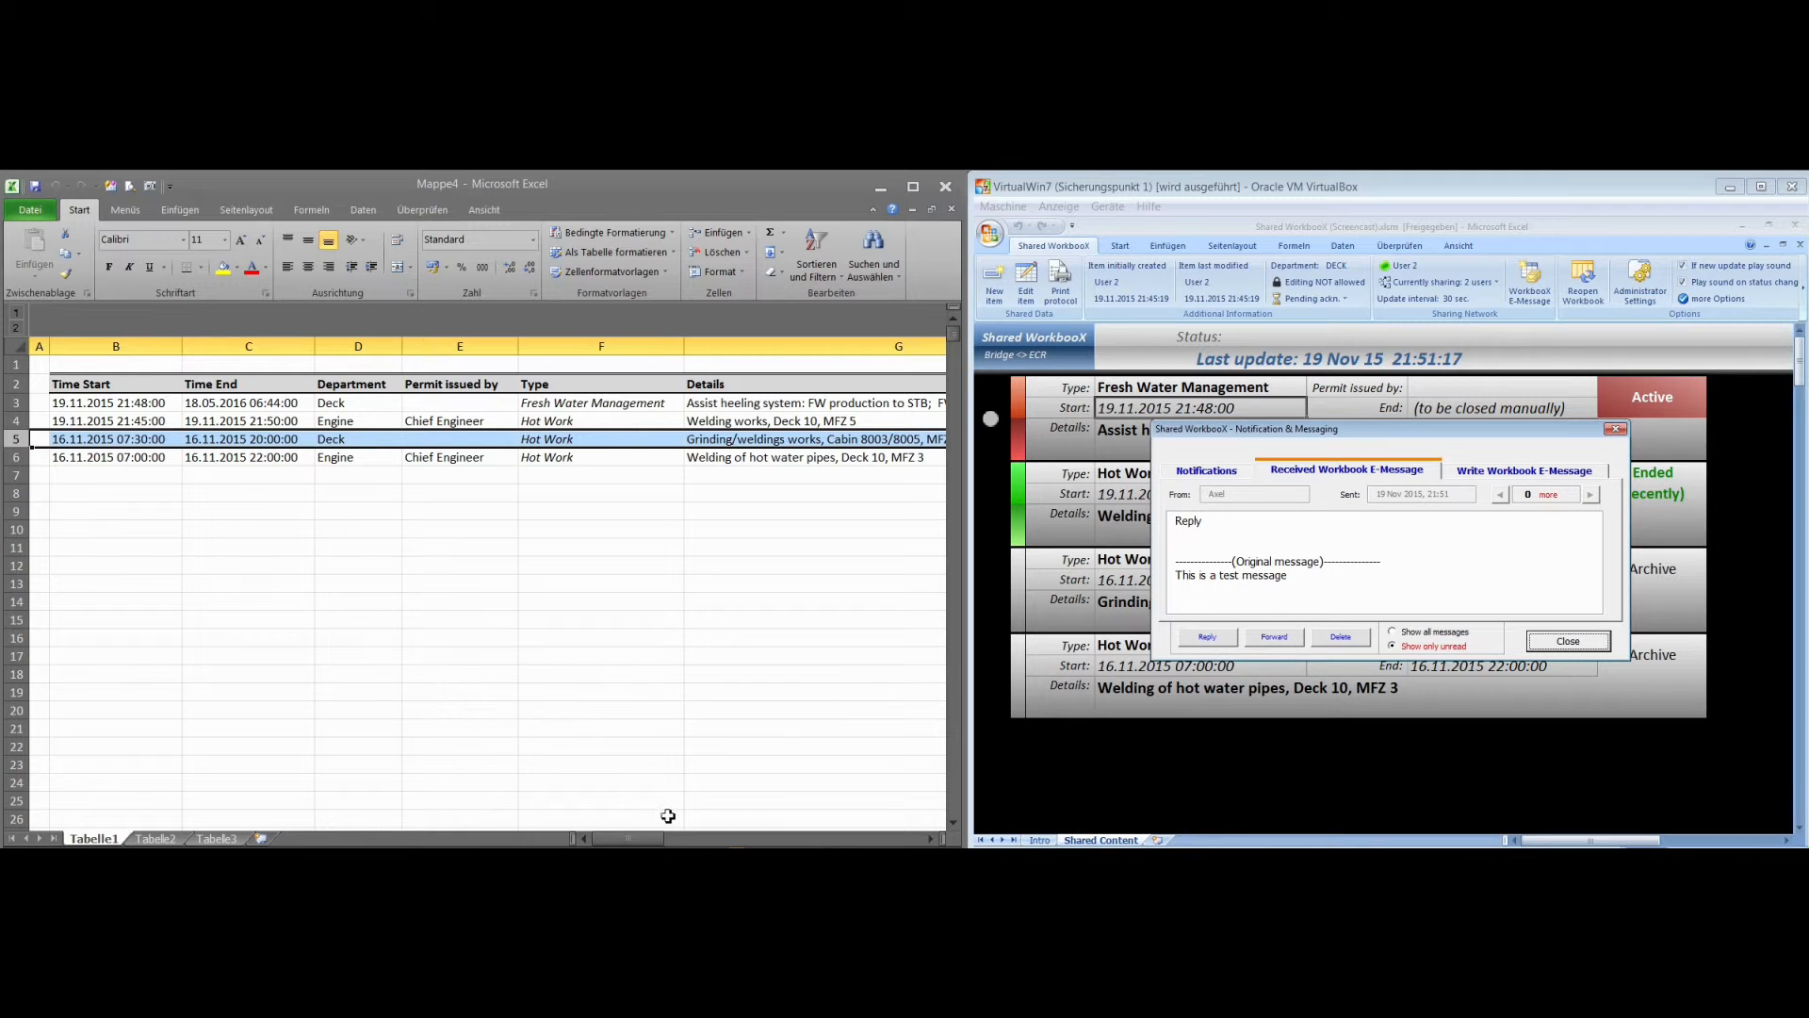
left_click_drag(648, 837, 685, 837)
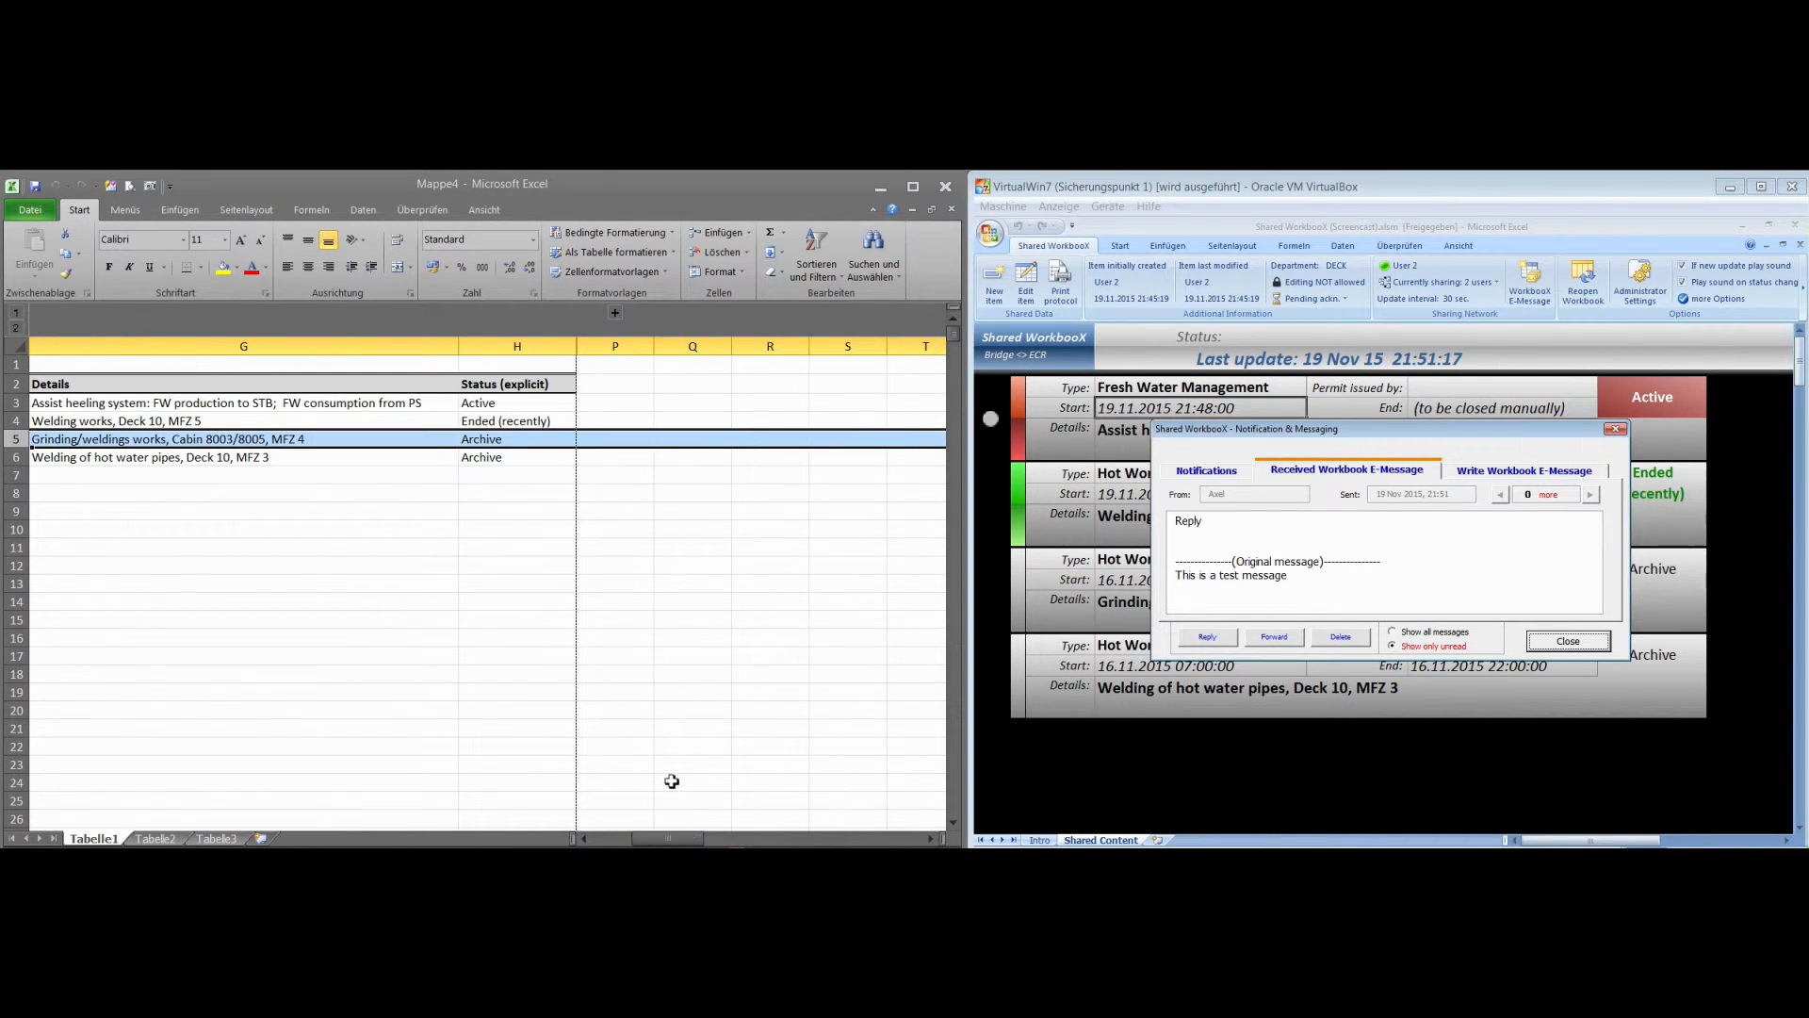
left_click(614, 314)
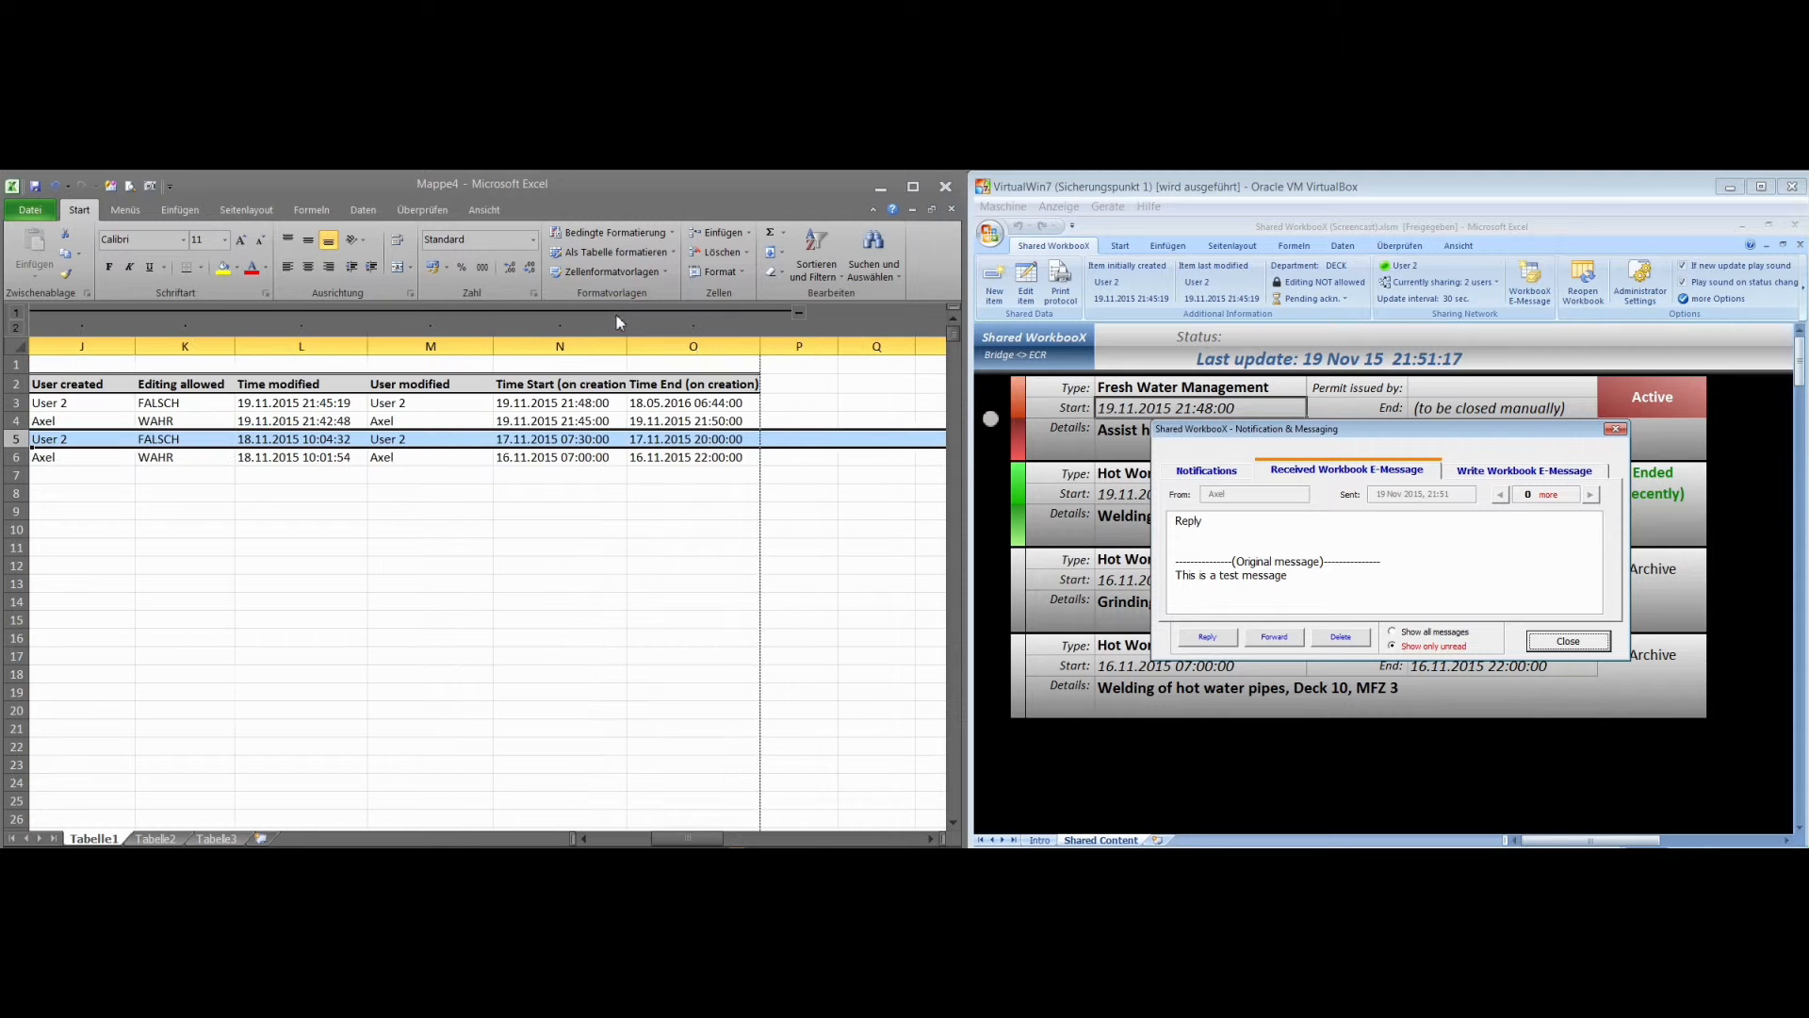
left_click(792, 314)
left_click_drag(727, 838, 627, 838)
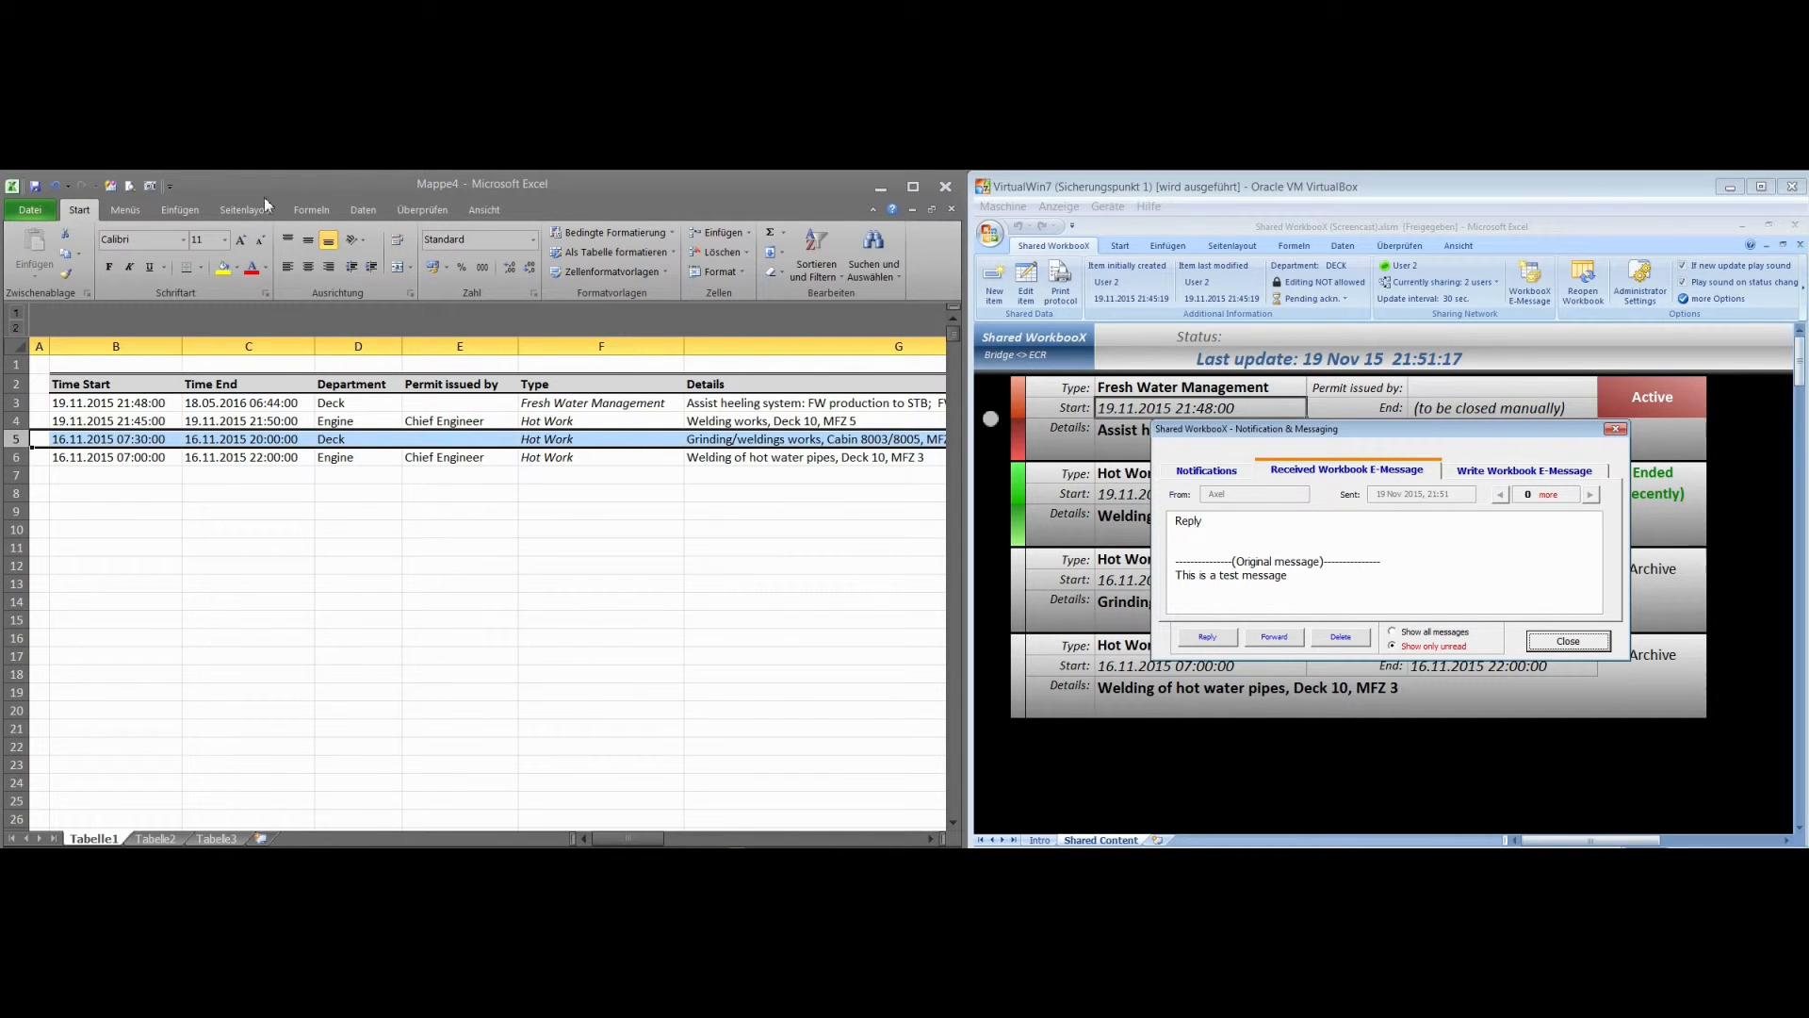
left_click(950, 209)
left_click(723, 606)
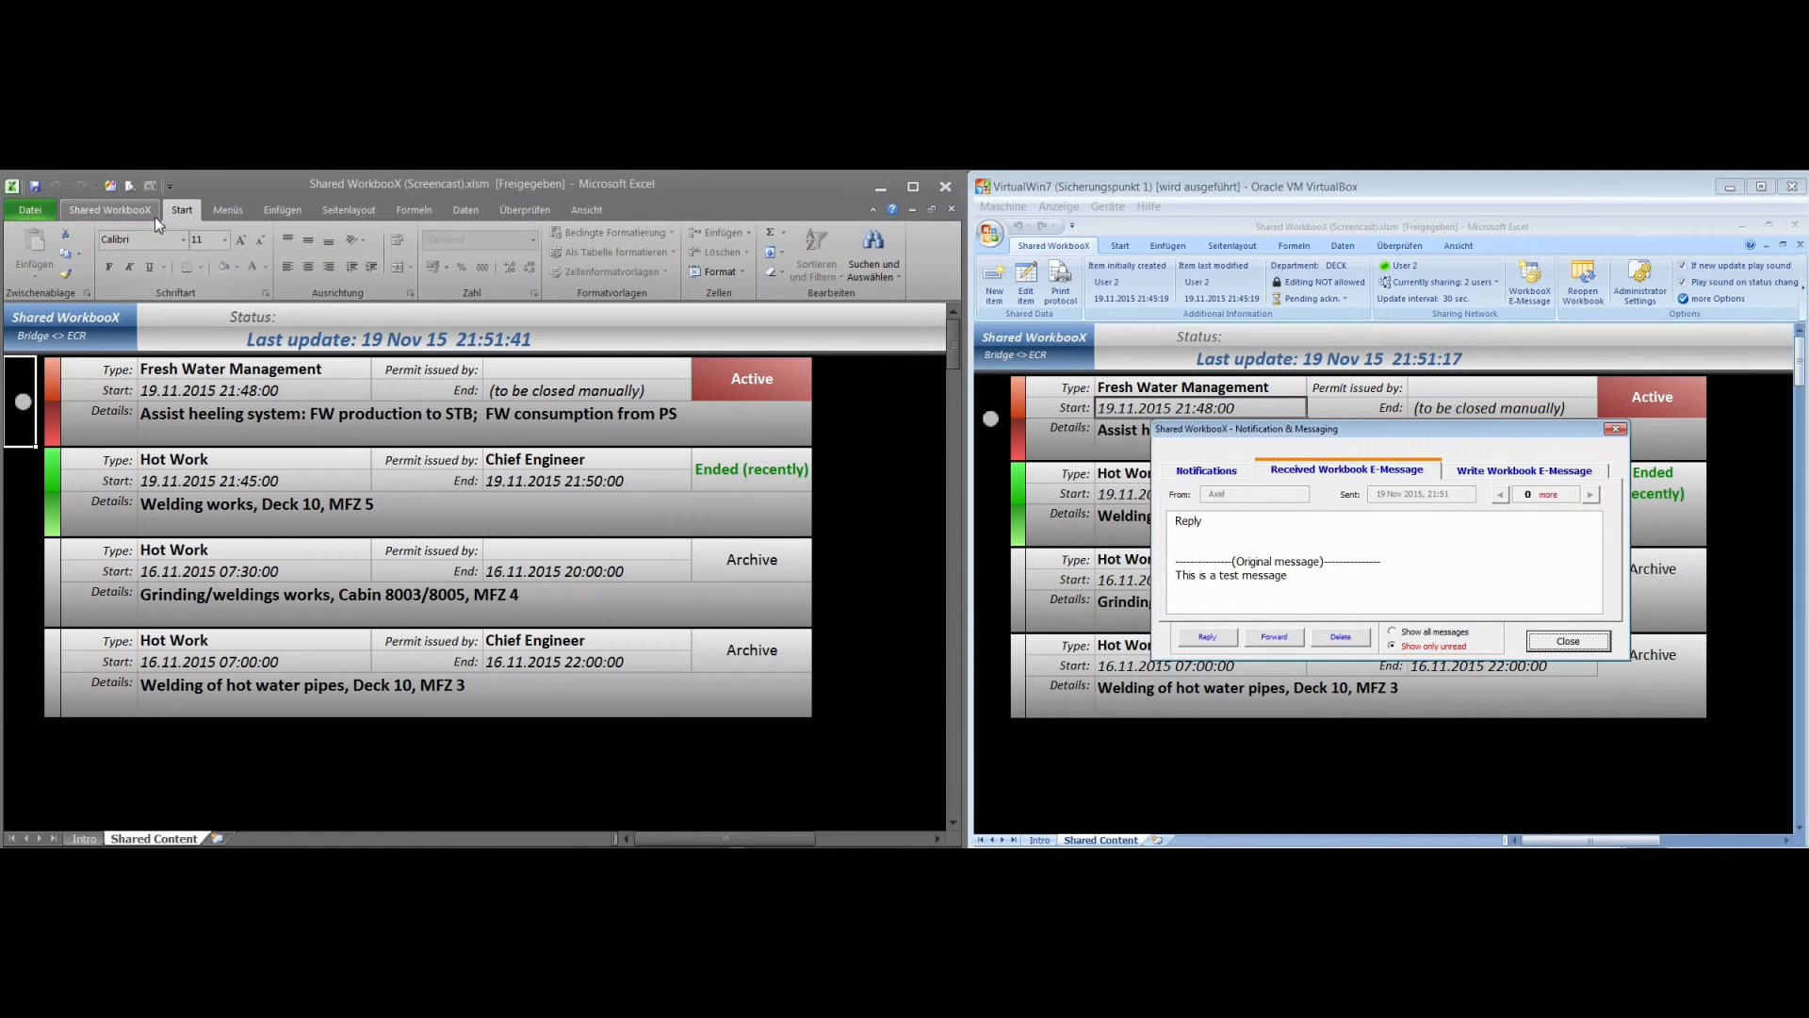
Review the host workbook's additional shared workbook options for network mode, notification sounds and default department, and accept them without changes
left_click(102, 210)
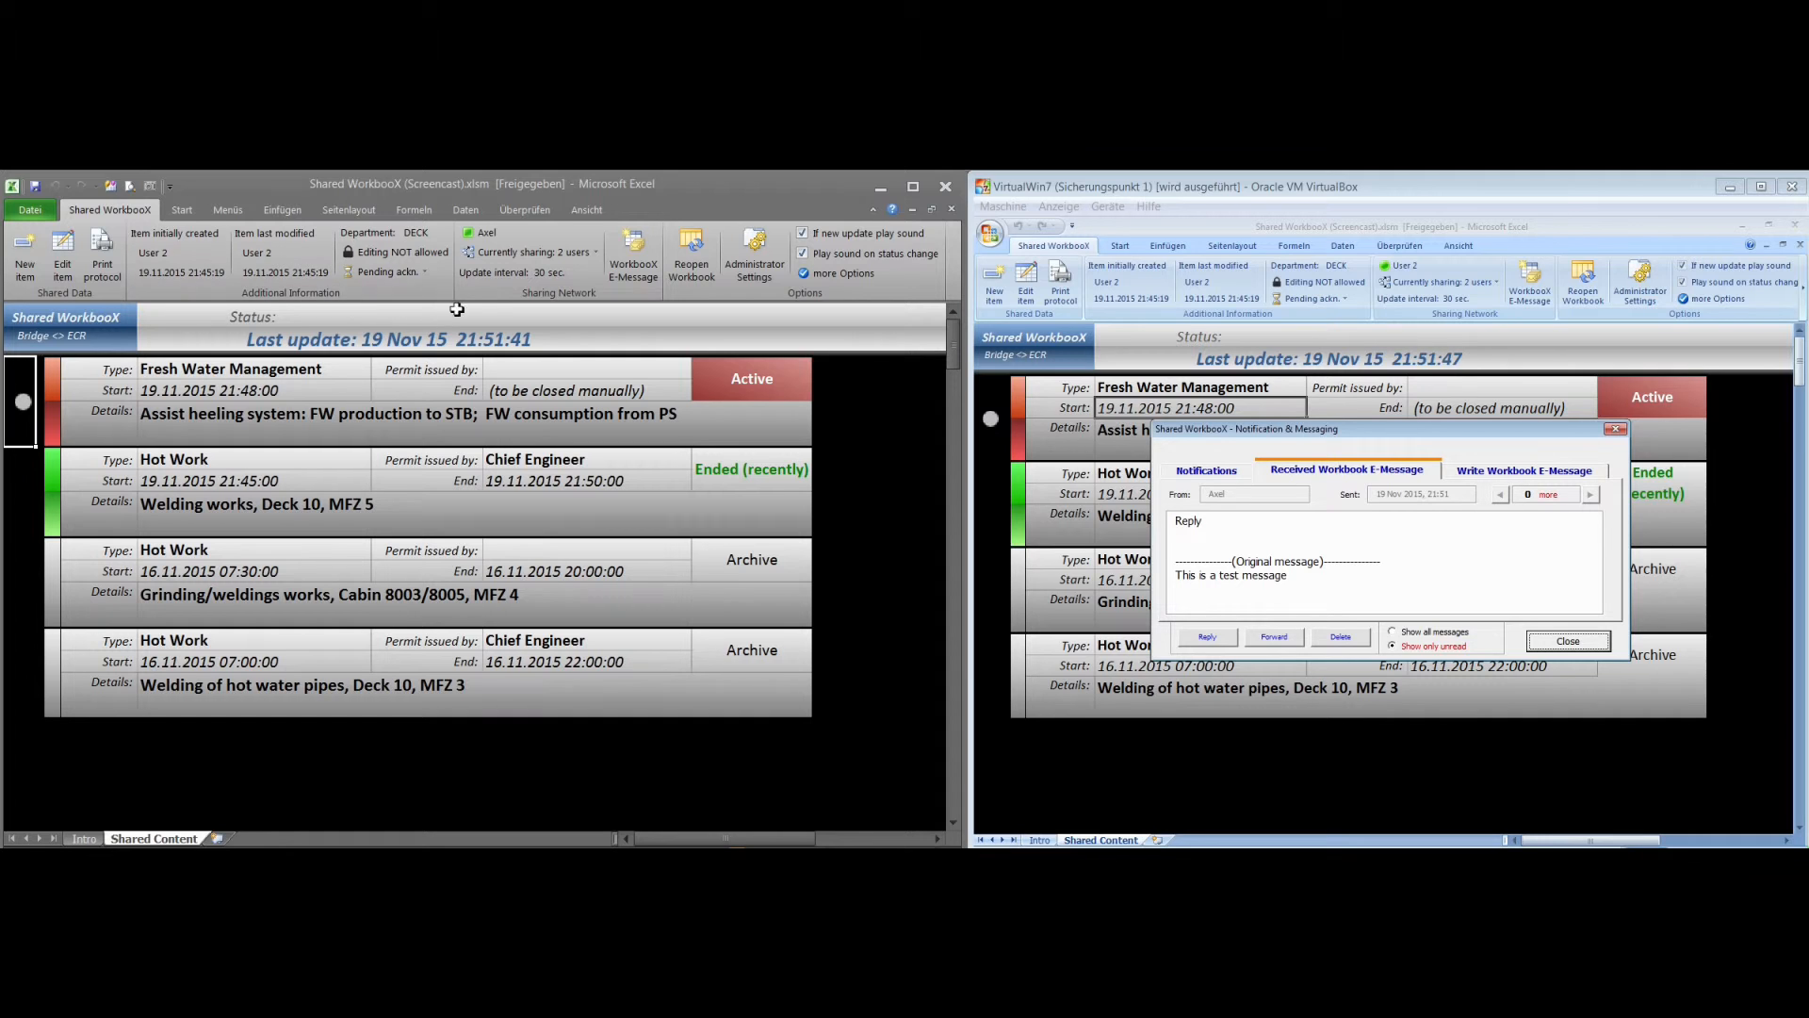
left_click(823, 274)
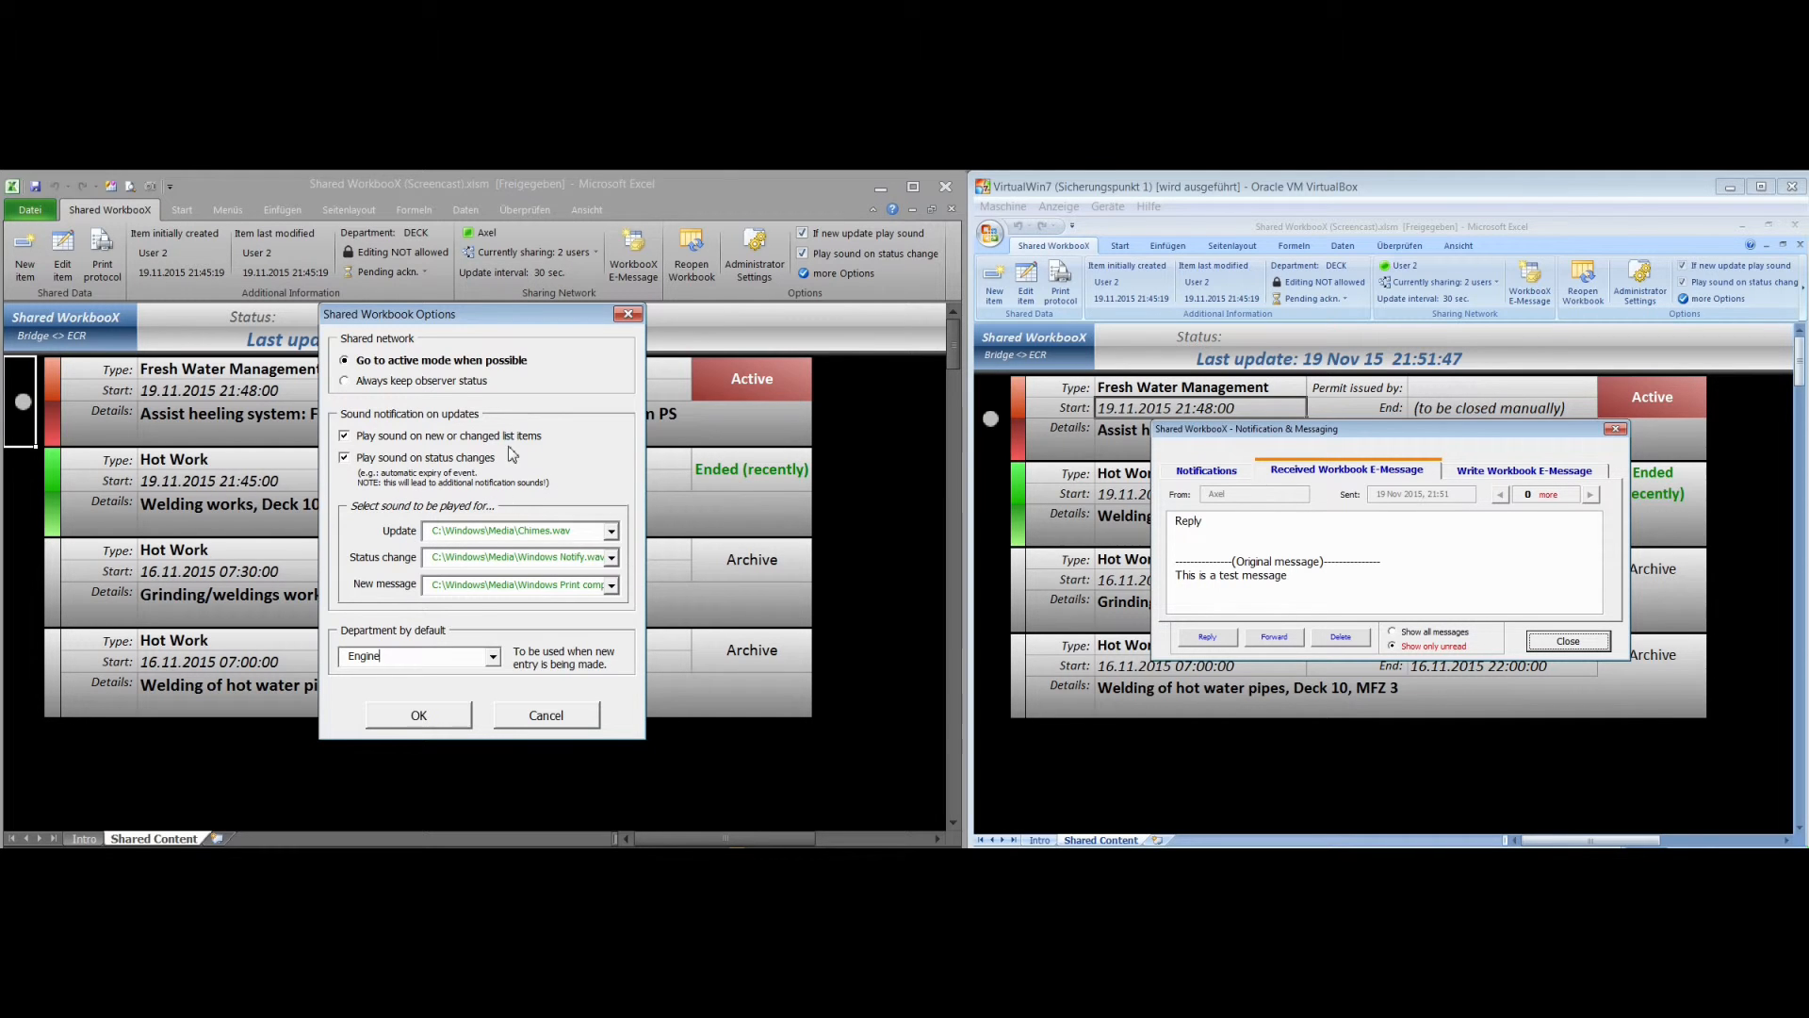
left_click(419, 715)
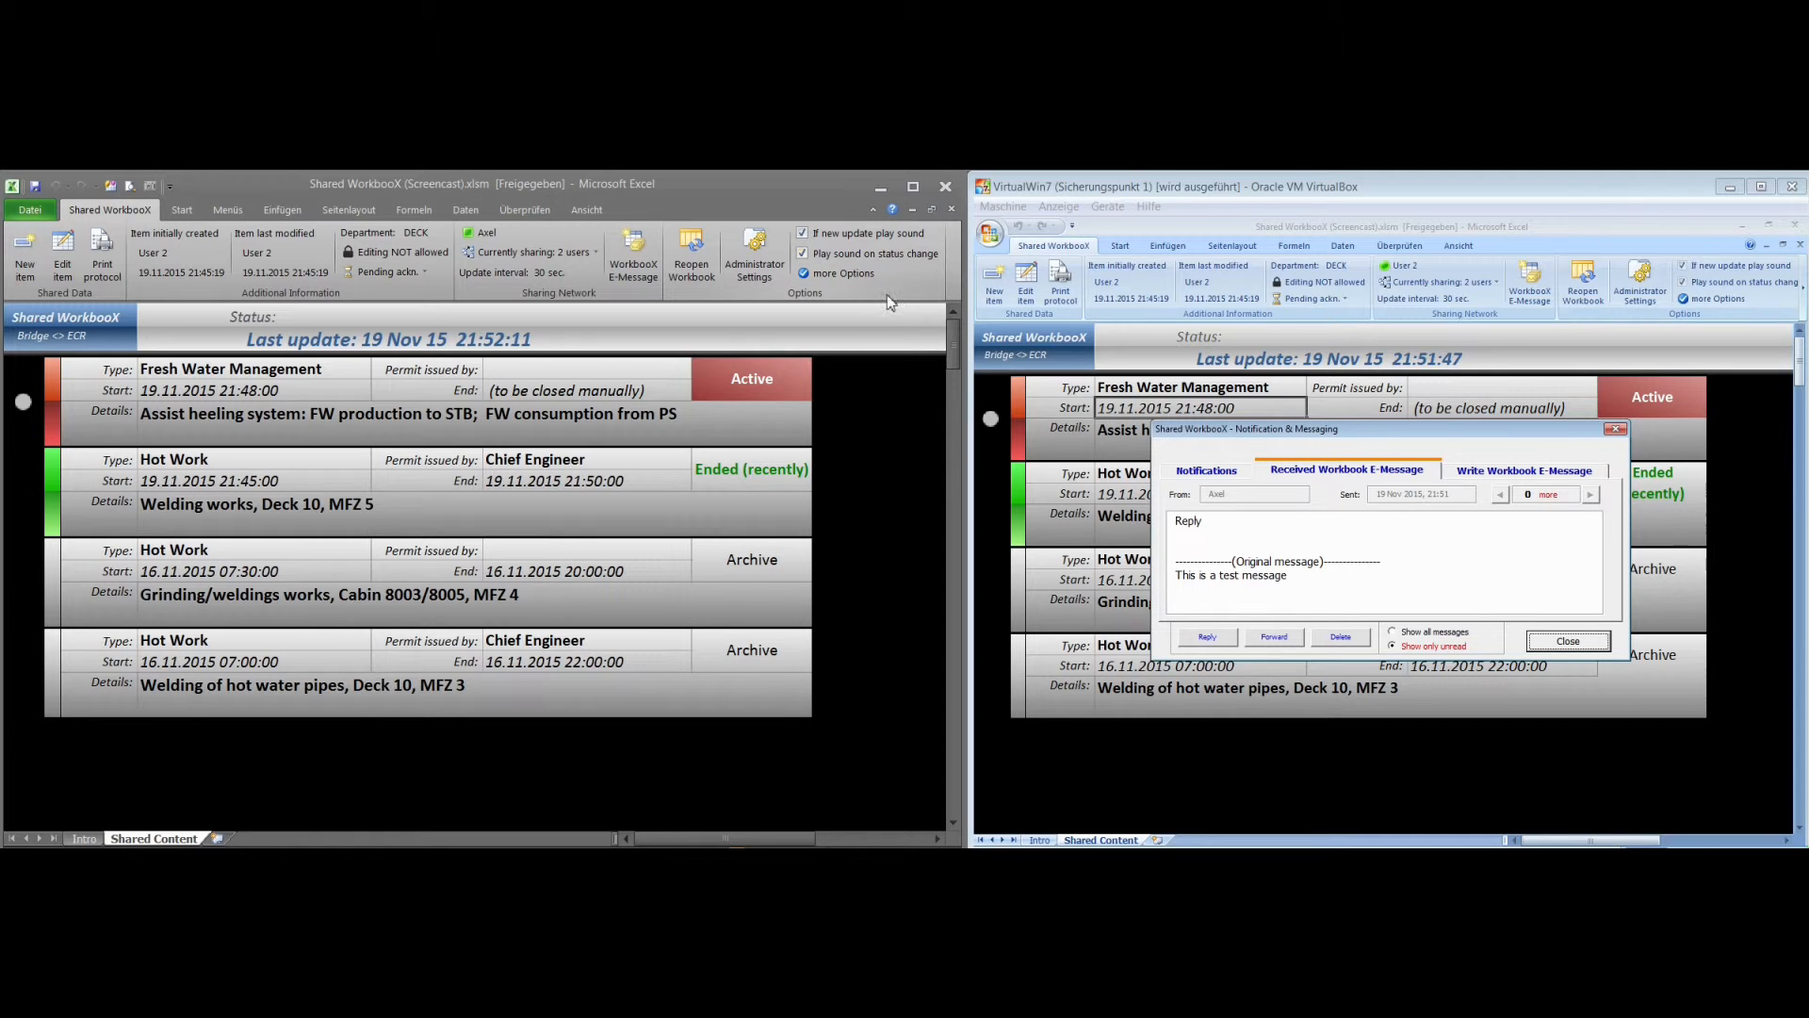
In the virtual machine's workbook, browse all received workbook e-messages, including already read ones, and close the messaging dialog
left_click_drag(1381, 435, 1284, 410)
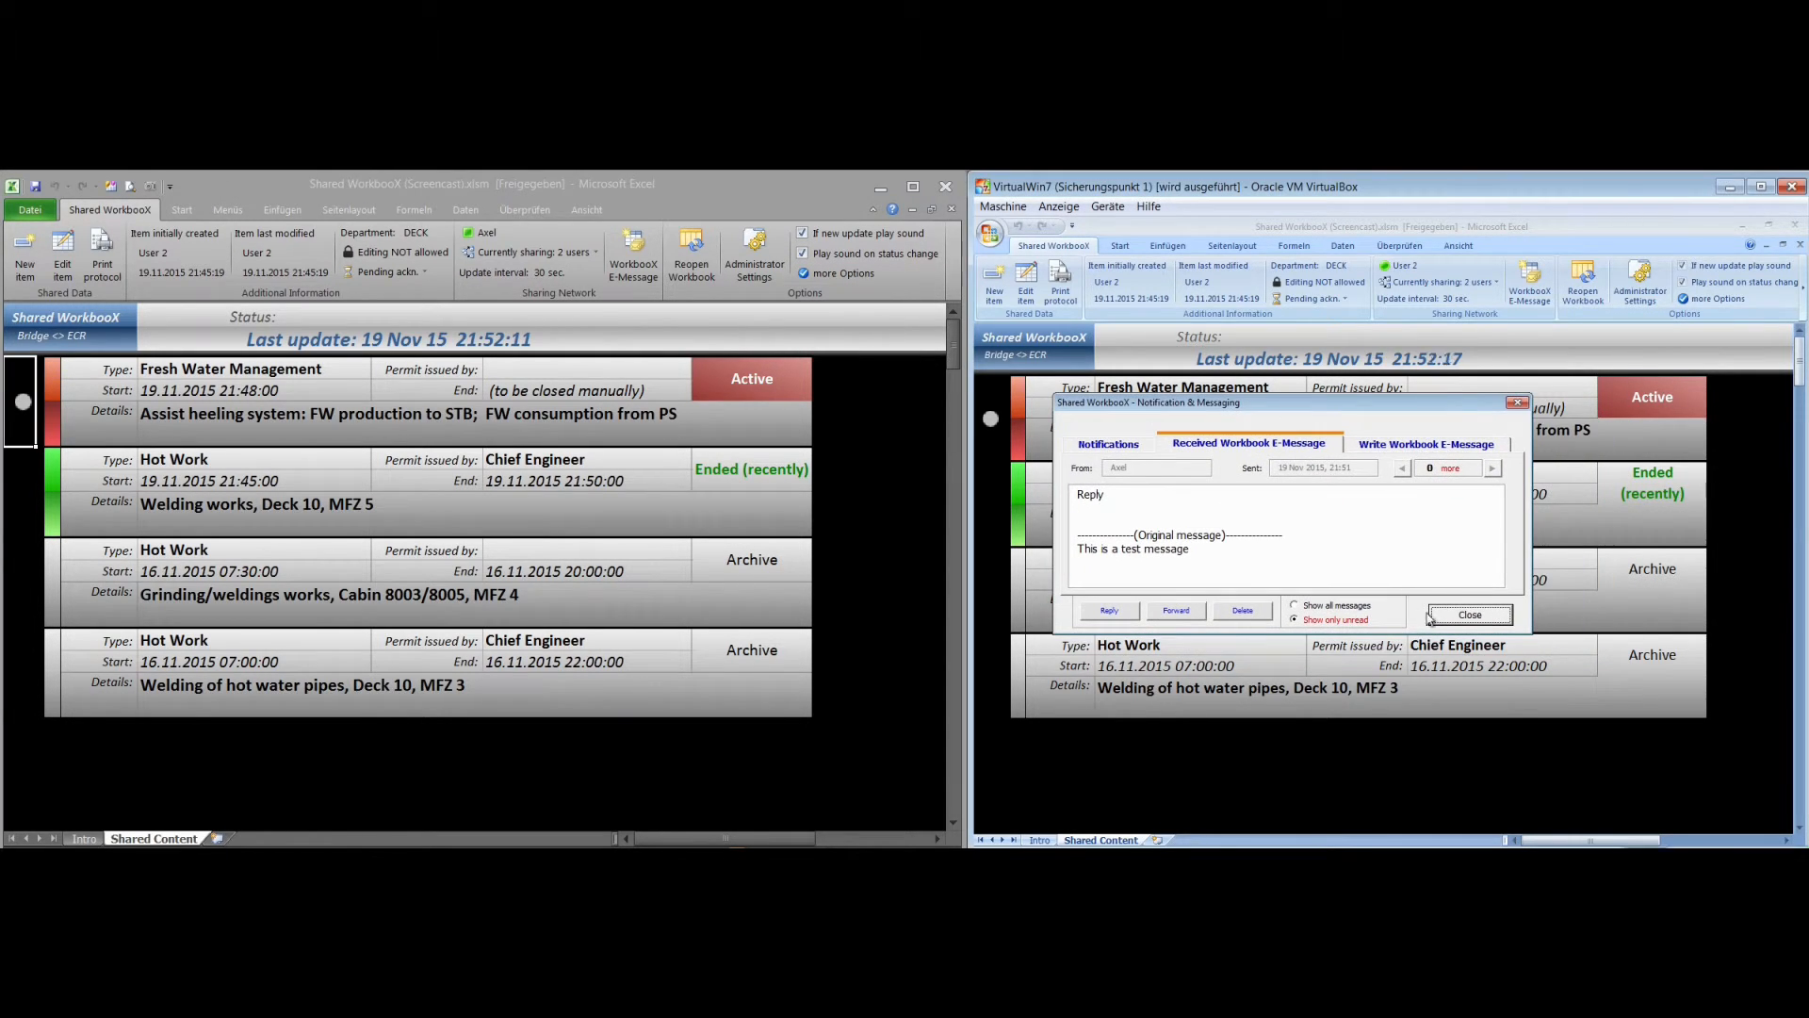
left_click(1336, 605)
left_click(1403, 469)
left_click(1493, 469)
left_click(1403, 468)
left_click(1487, 625)
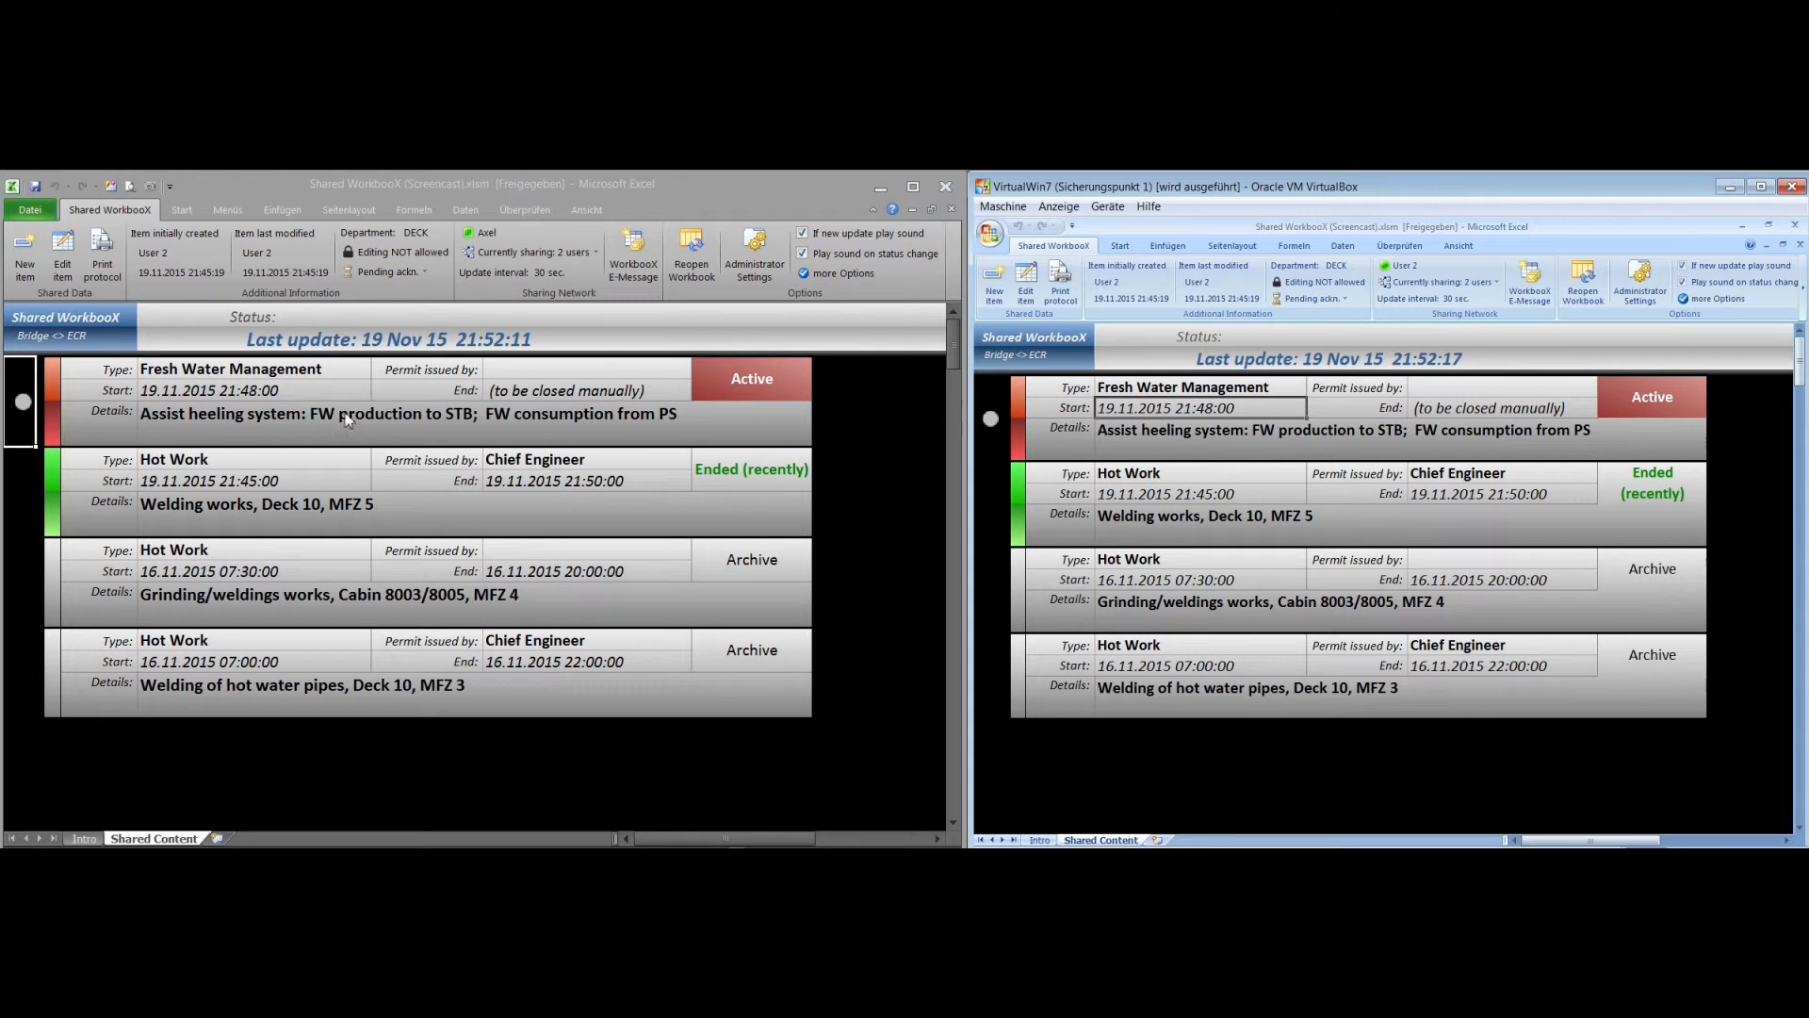
In the host workbook, check whether the Fresh Water Management item is offered for editing, and leave the item list without choosing one
left_click(254, 390)
left_click(262, 390)
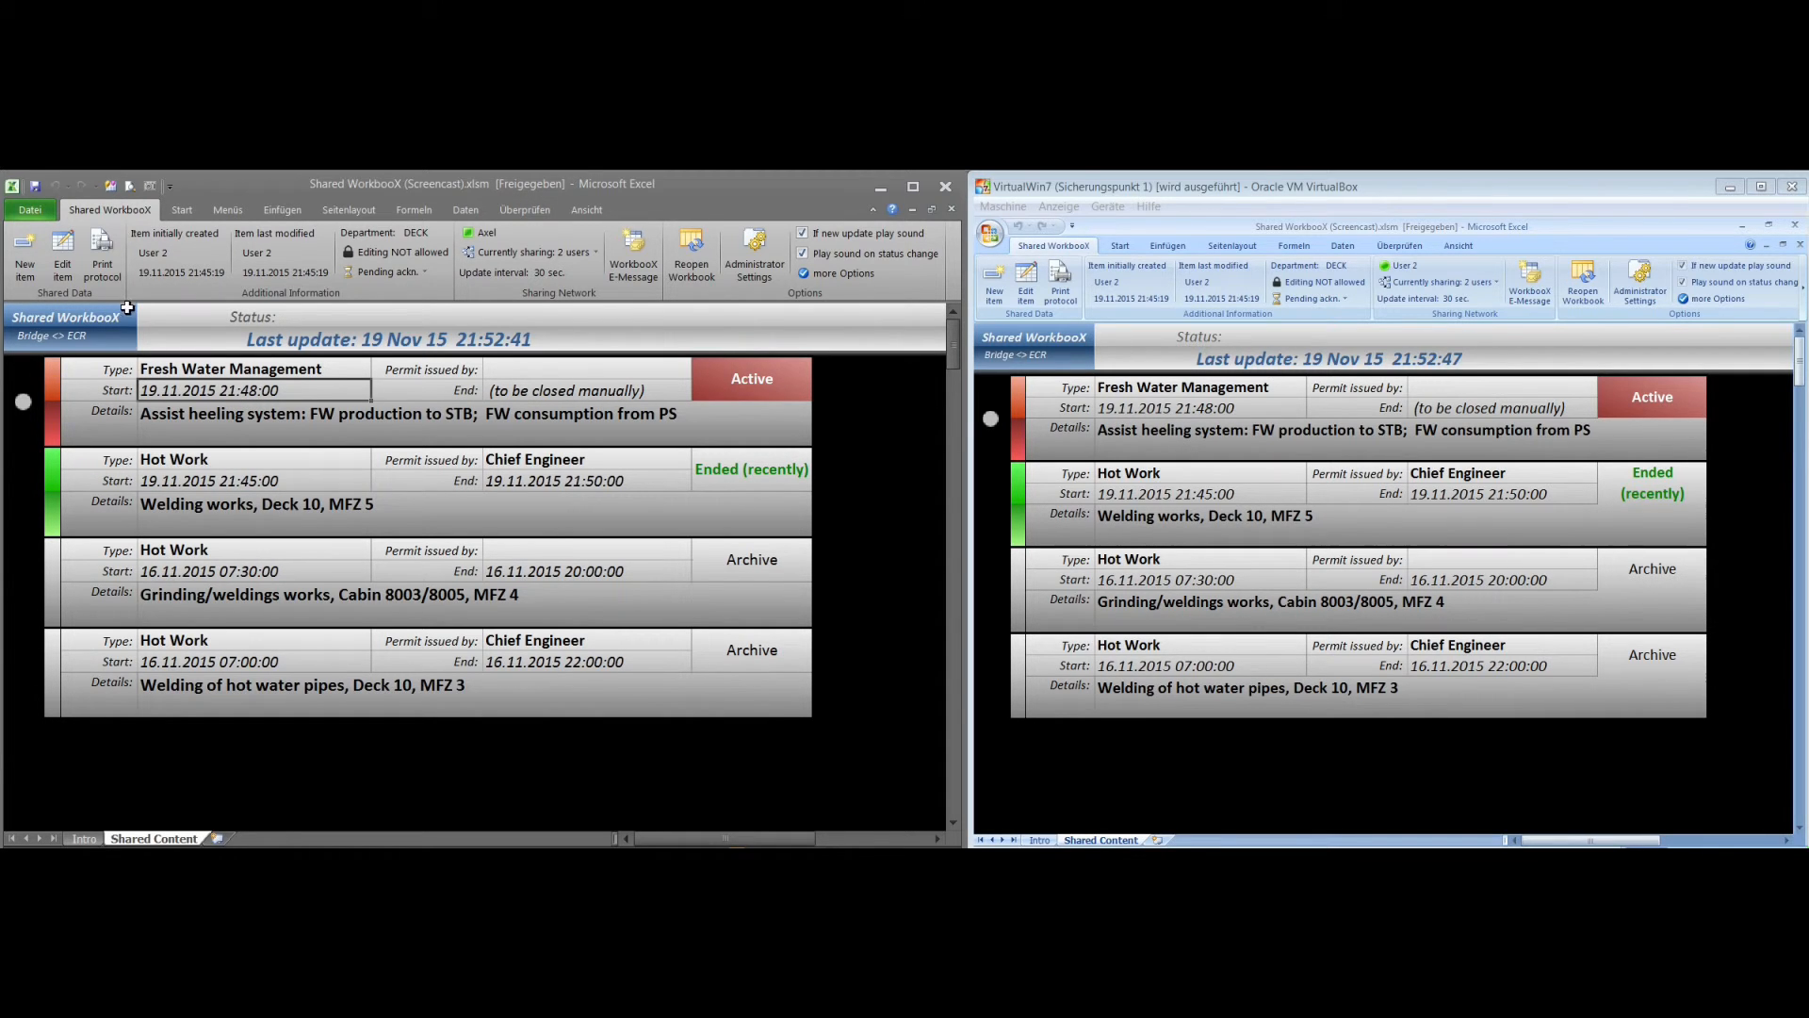
left_click(62, 255)
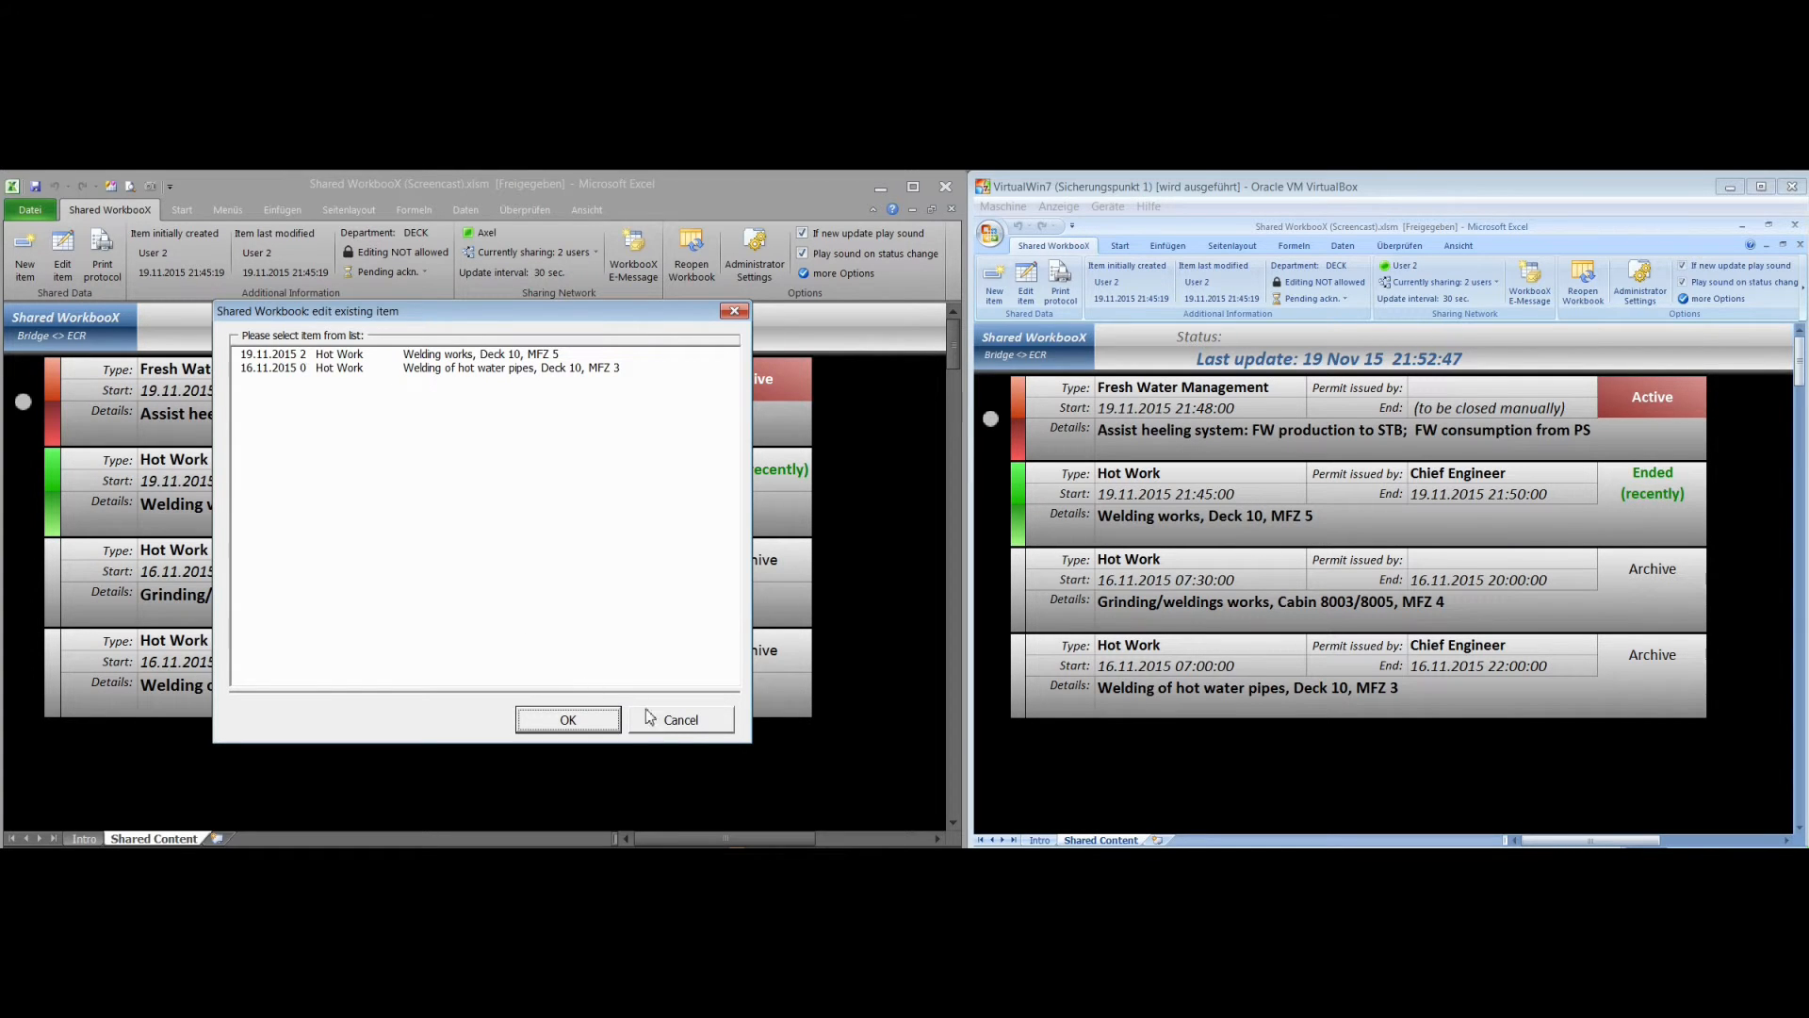
left_click(679, 721)
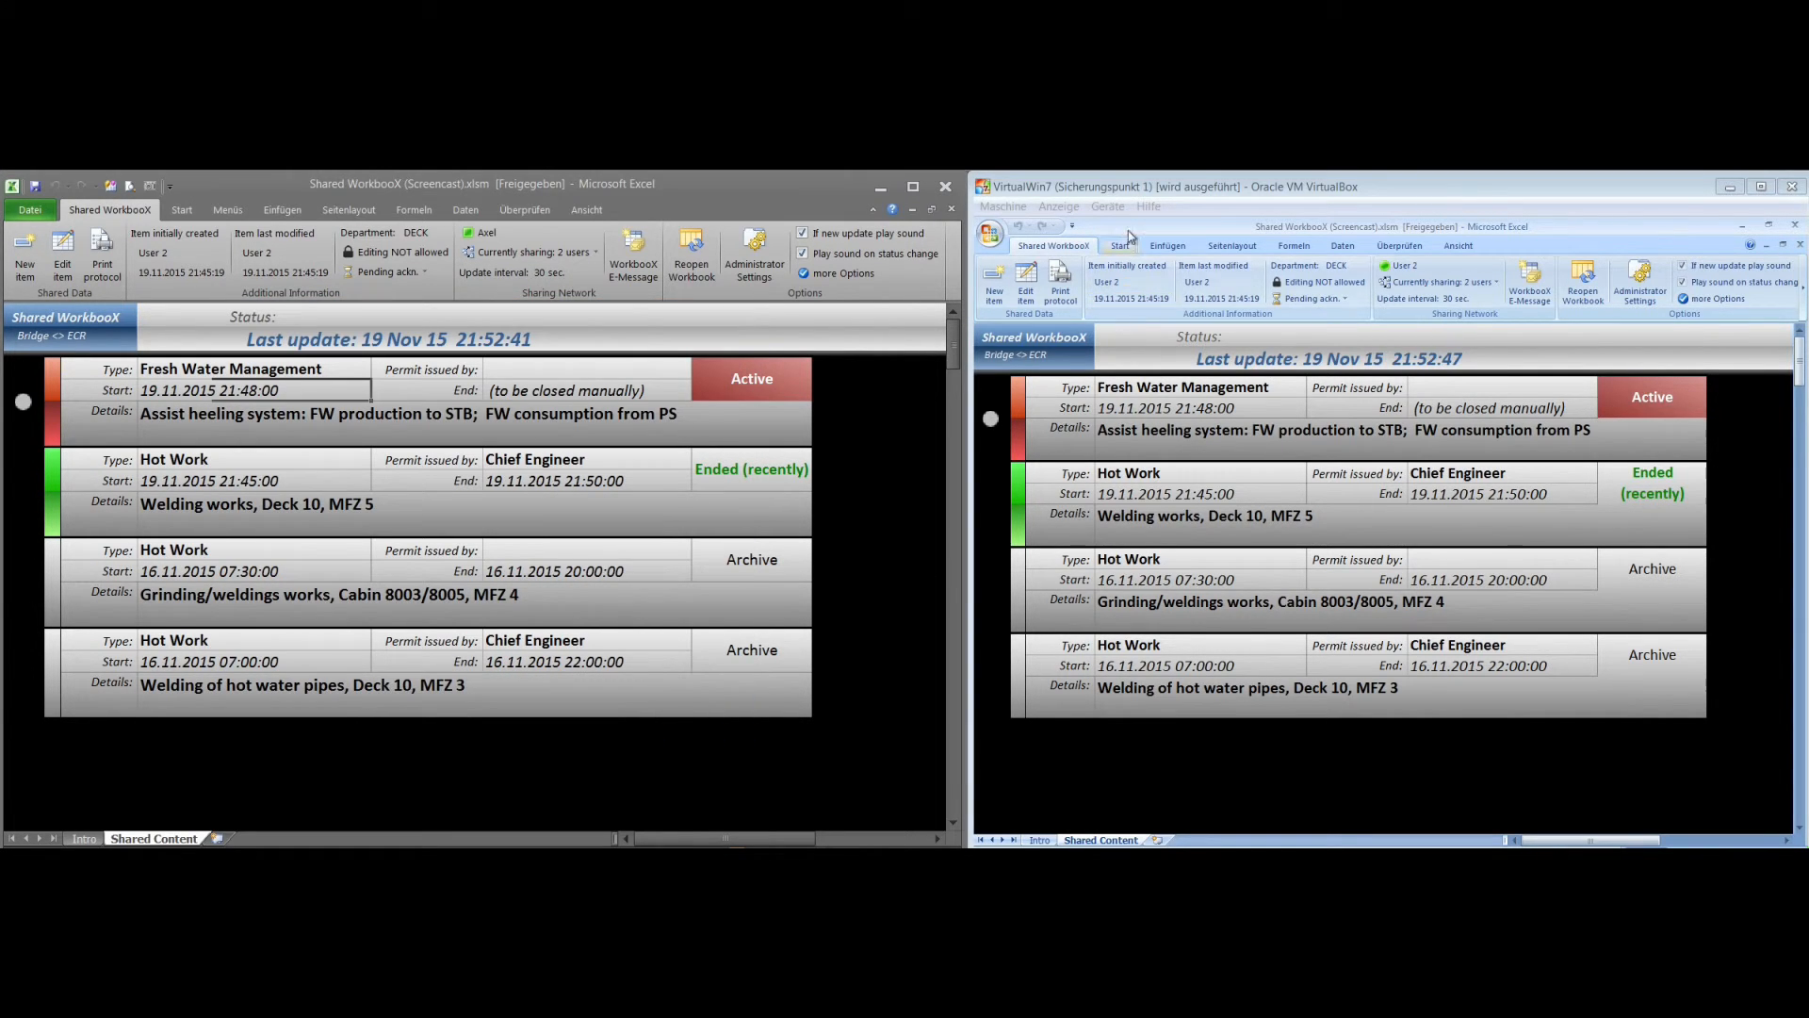
In the virtual machine's workbook, edit the Fresh Water Management item to end it now and save the change
left_click(1182, 196)
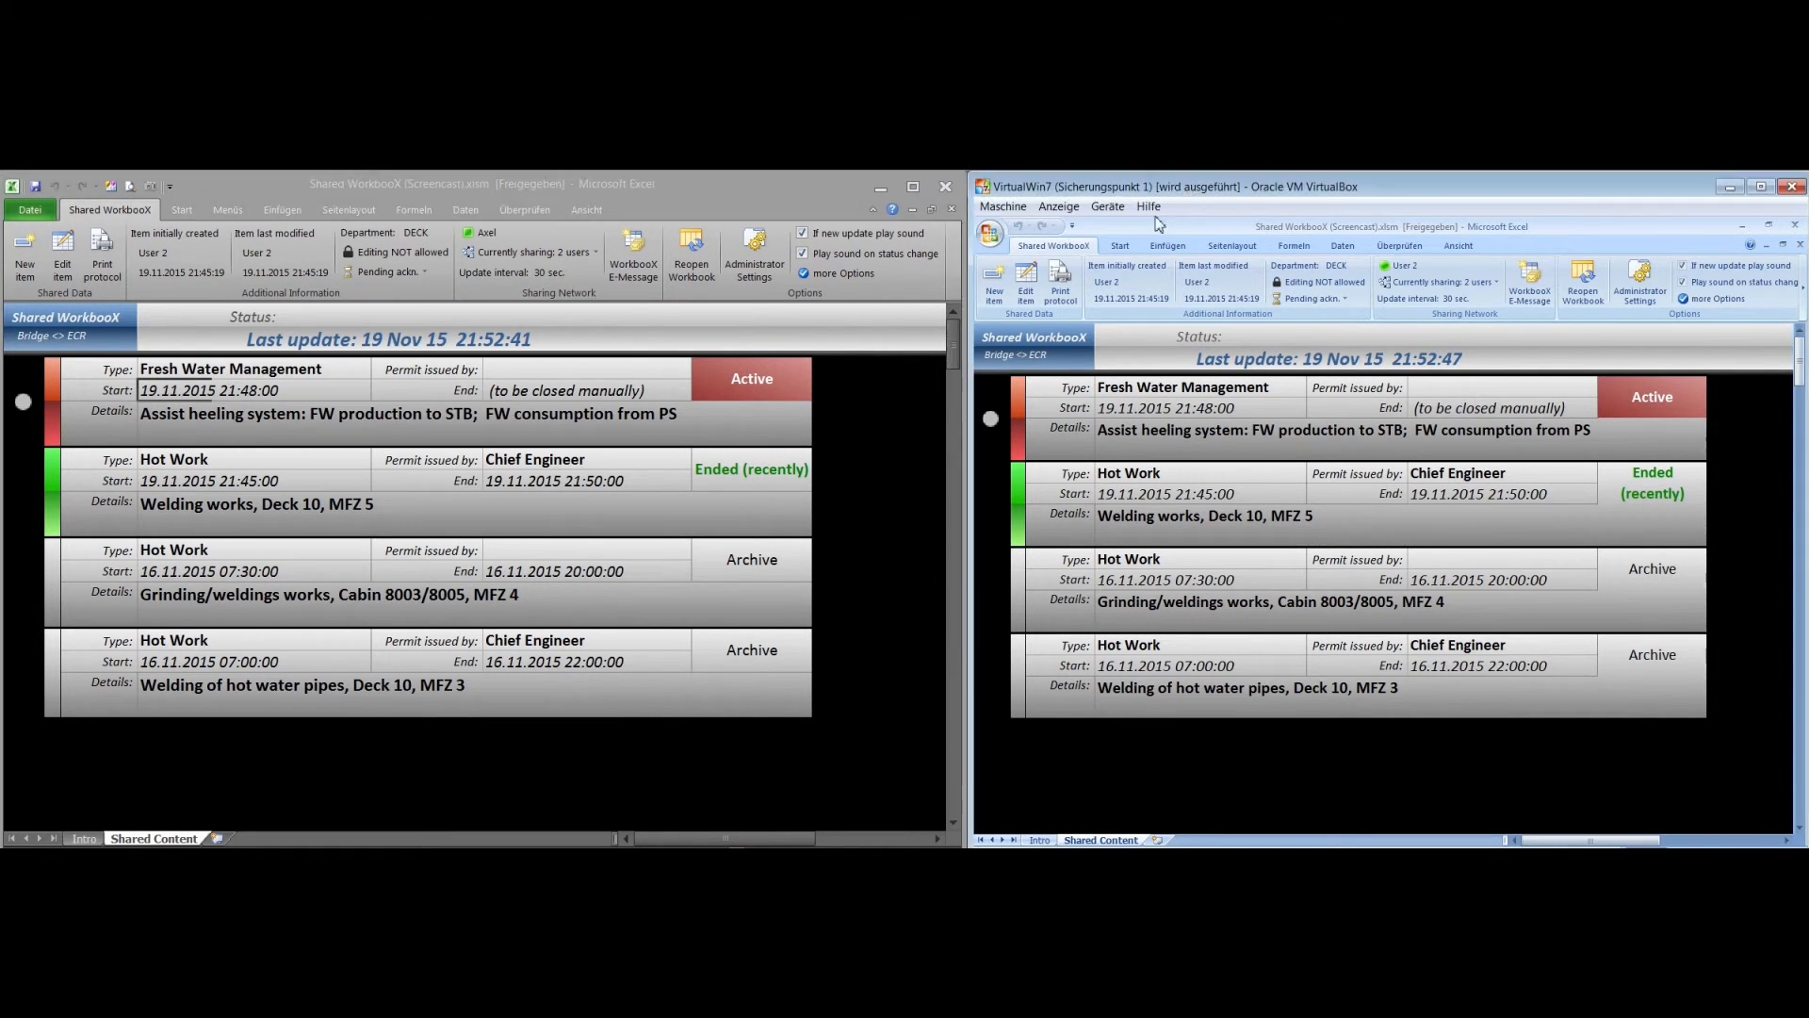
left_click(1029, 290)
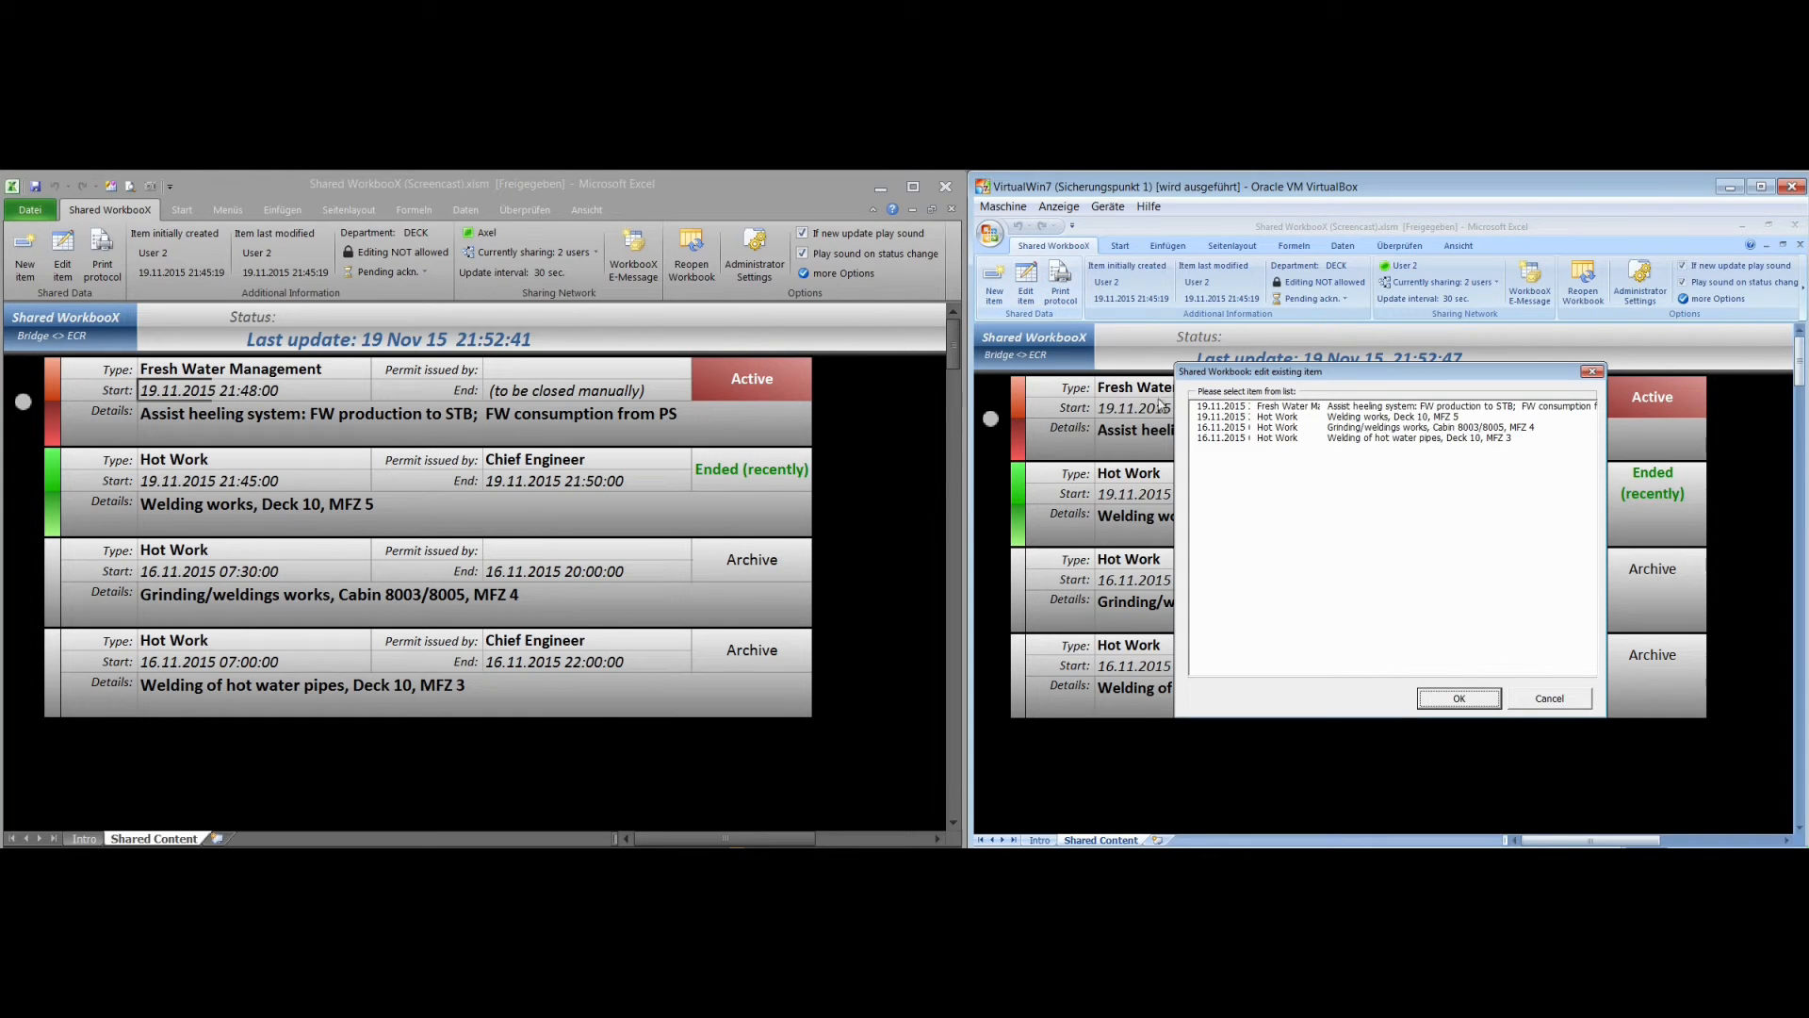
double_click(1372, 407)
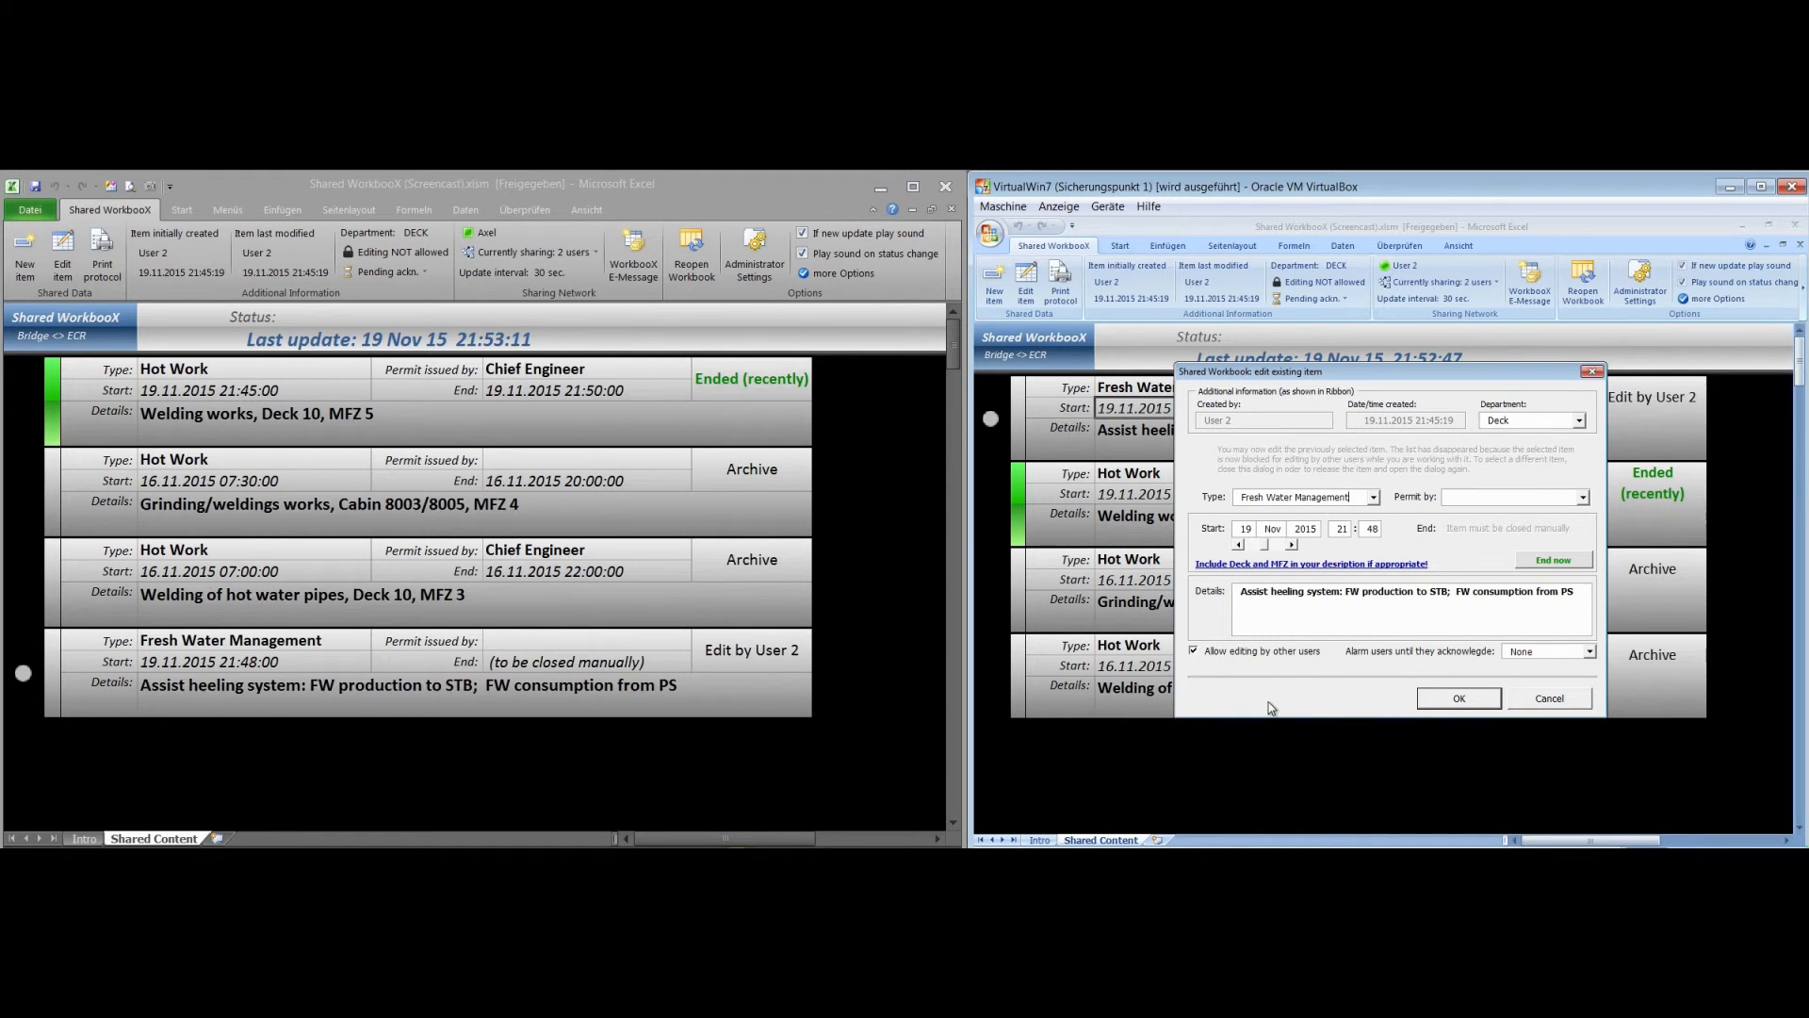
left_click(1553, 561)
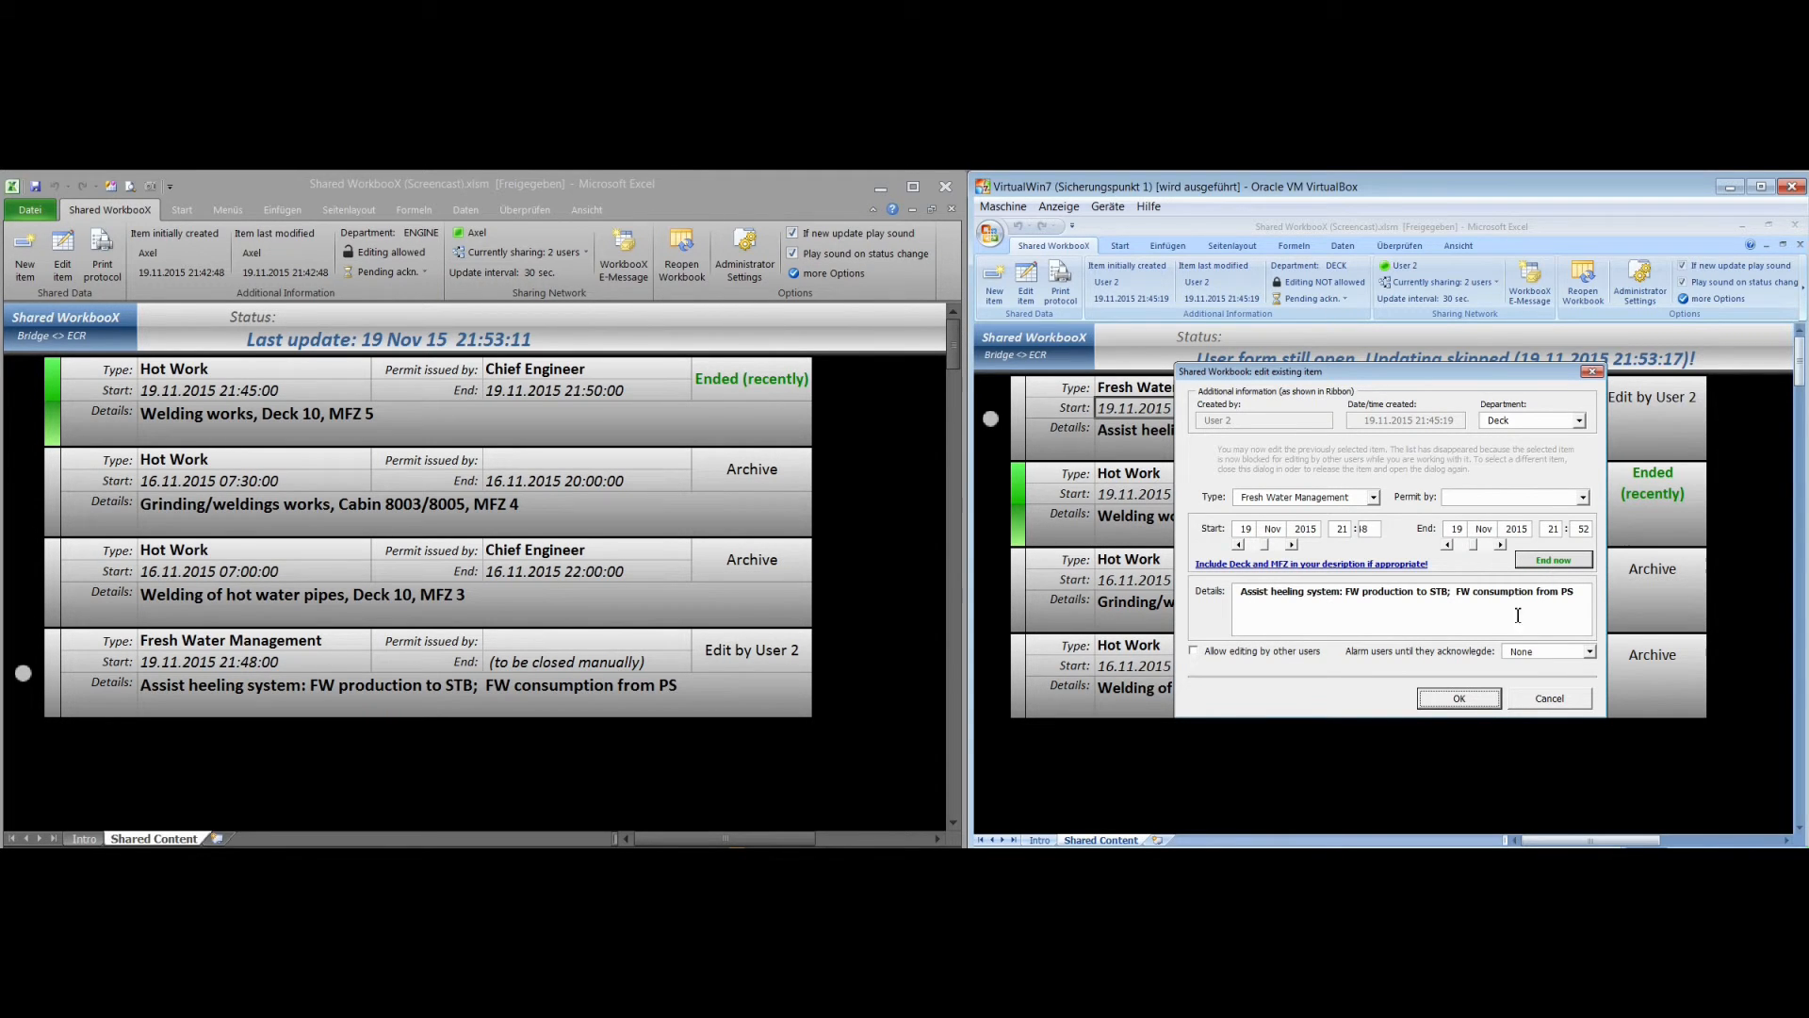
left_click(1458, 698)
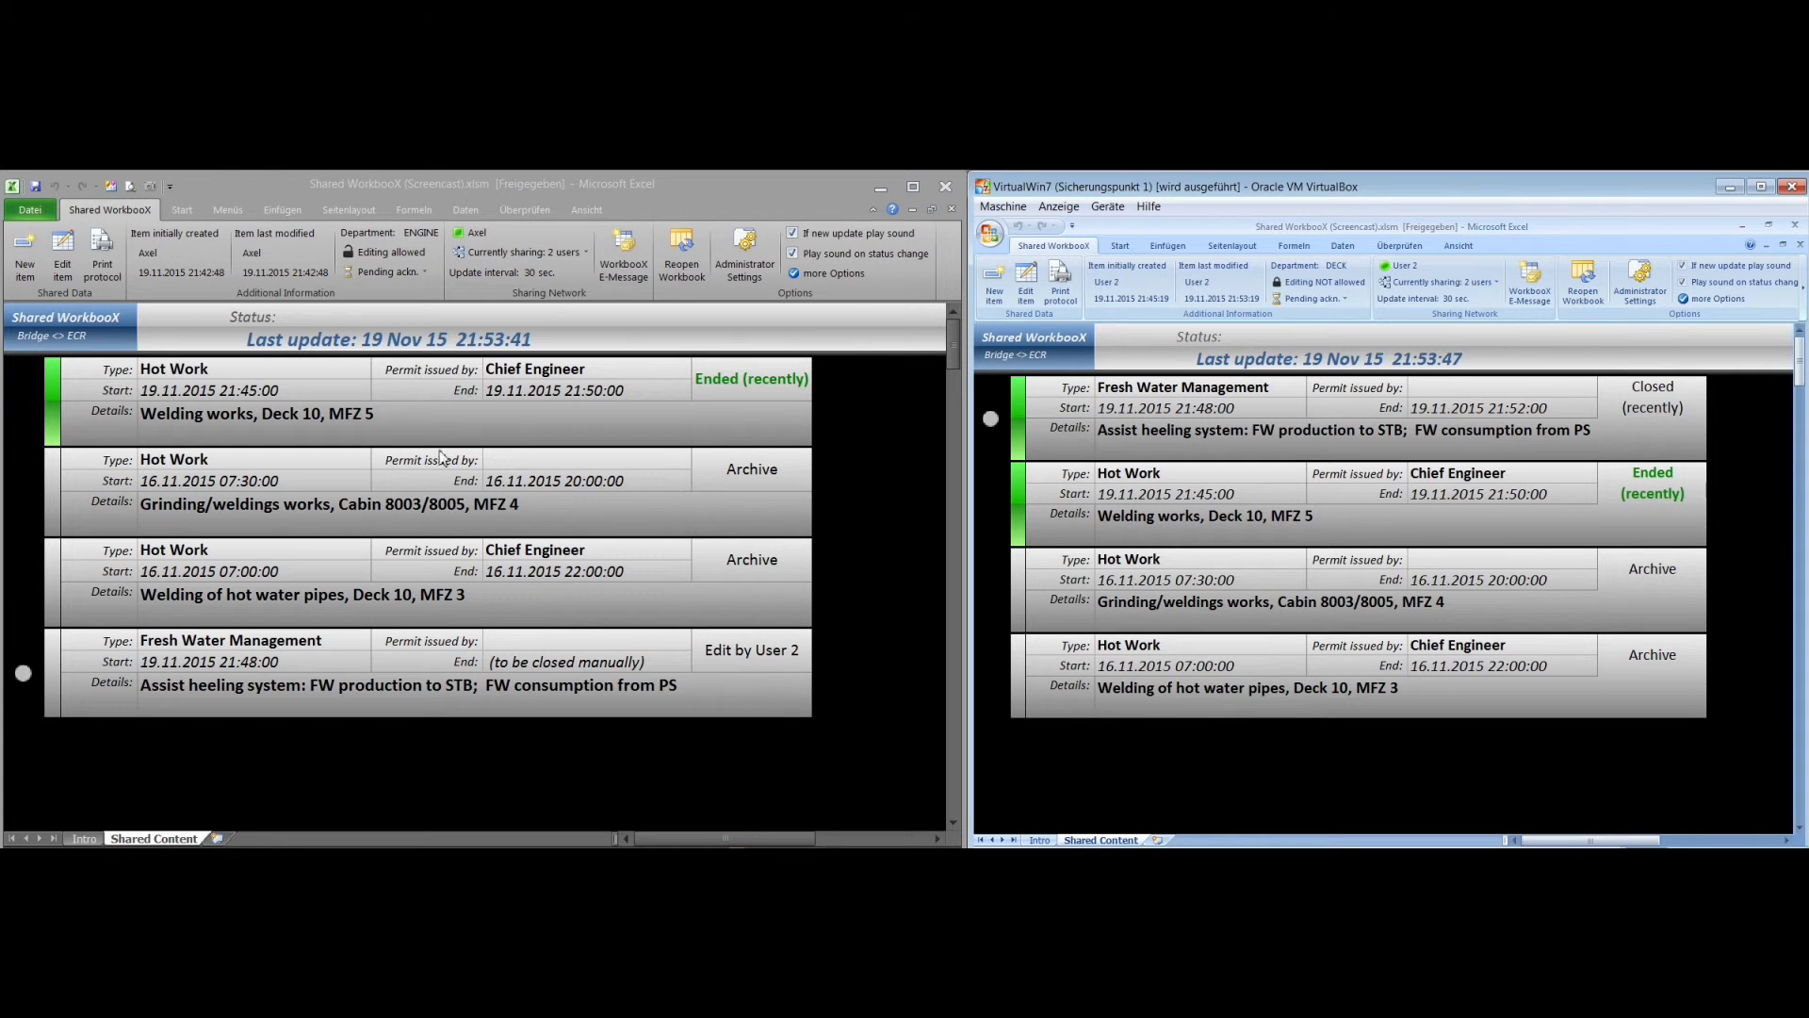
Open the host workbook's administrator settings by entering the shared workbook administrator password
left_click(744, 256)
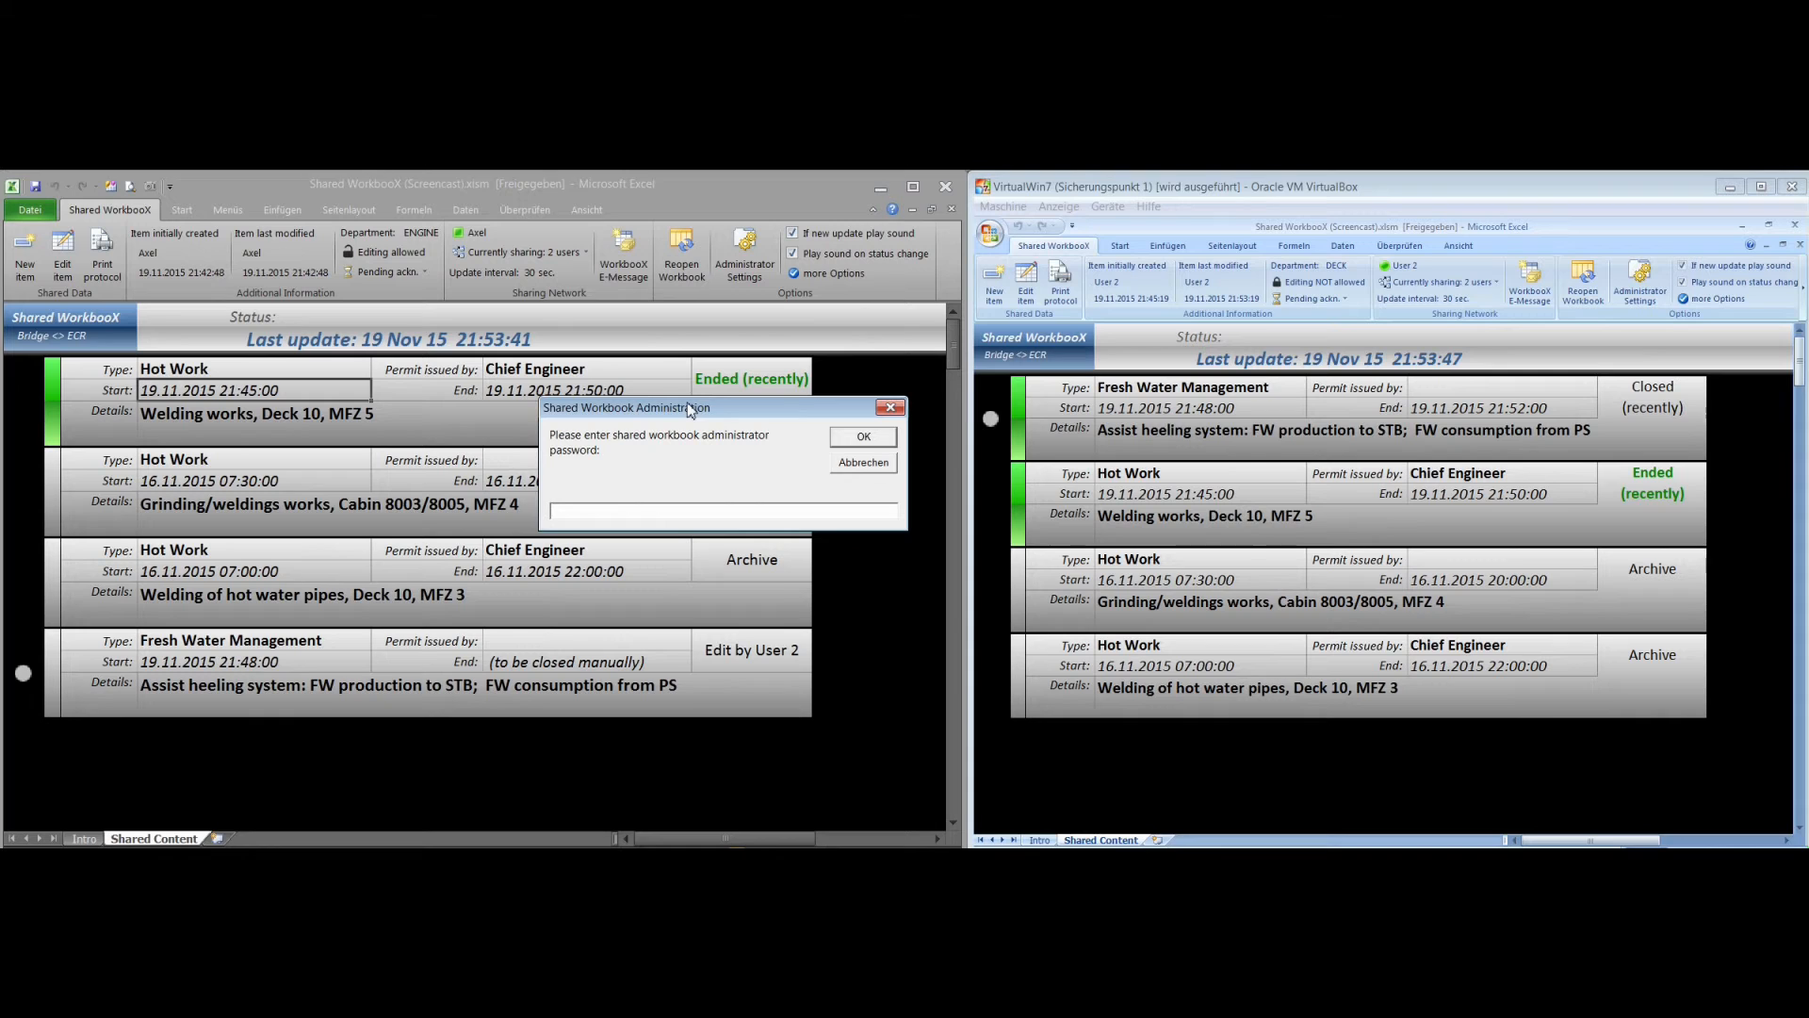
type("*********")
left_click(836, 437)
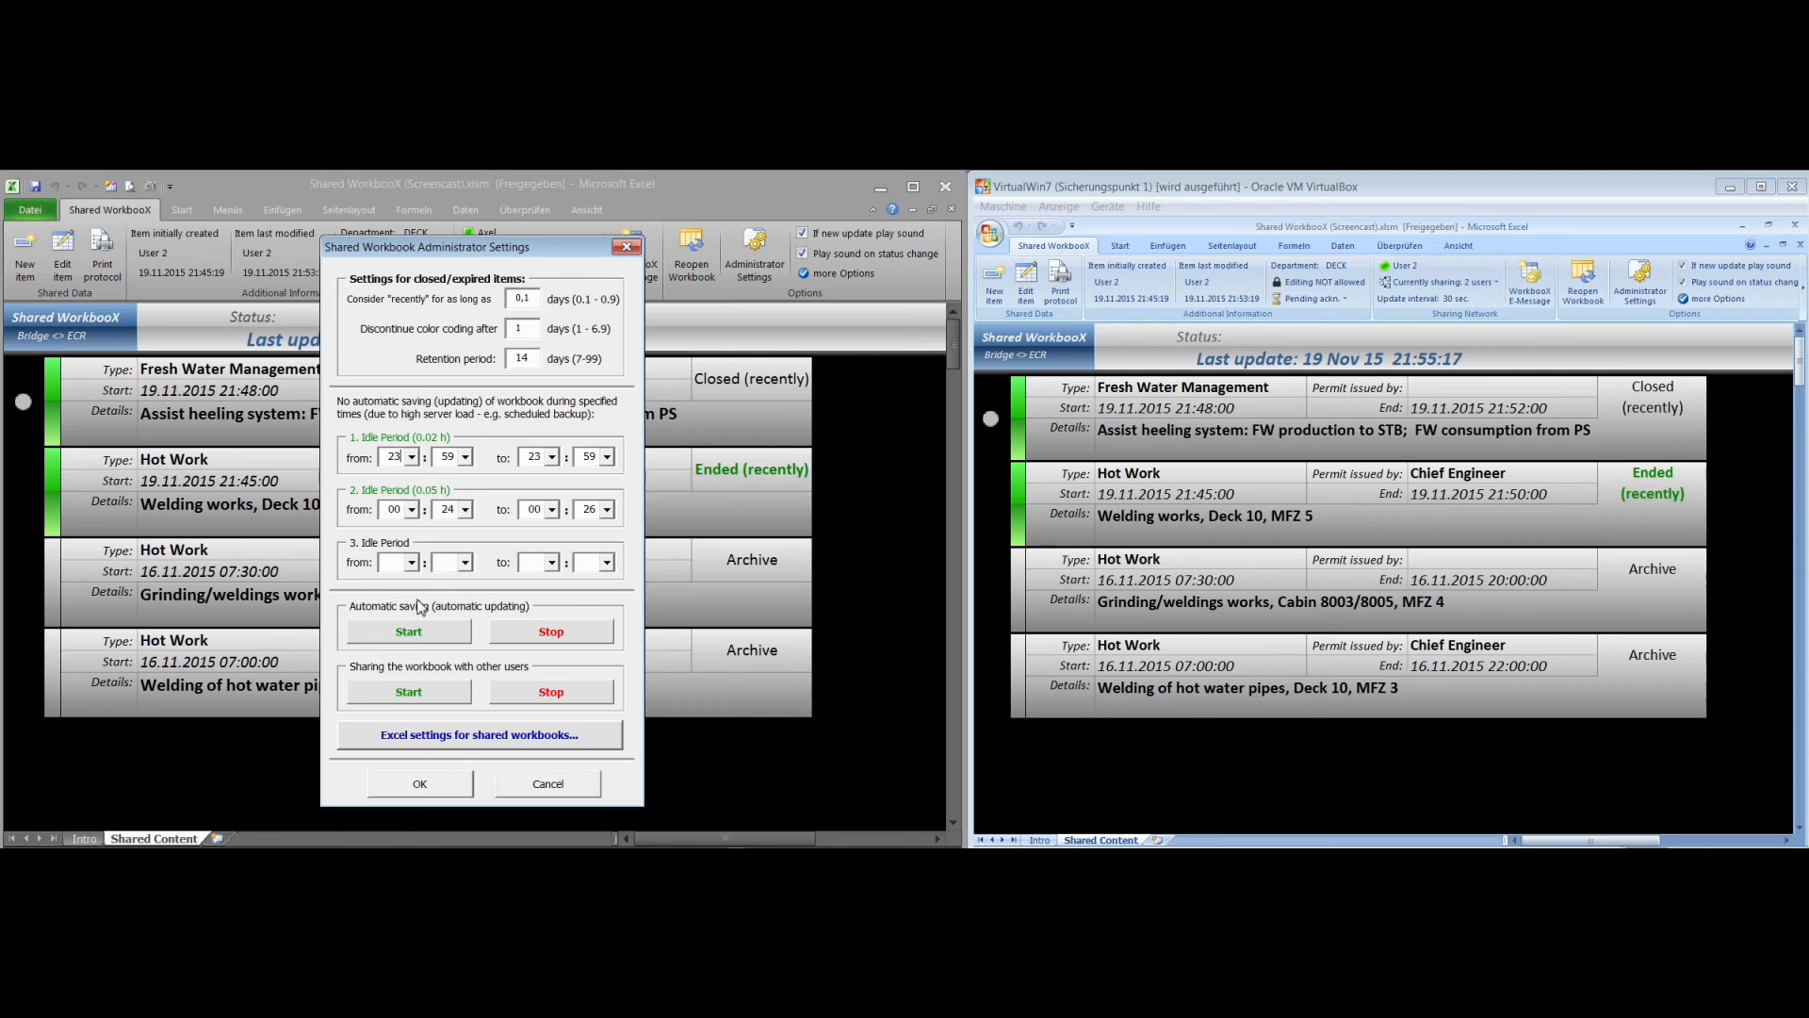
Proceed to Excel's manual settings for shared workbooks and remove User 2 from the list of sharing users
left_click(528, 741)
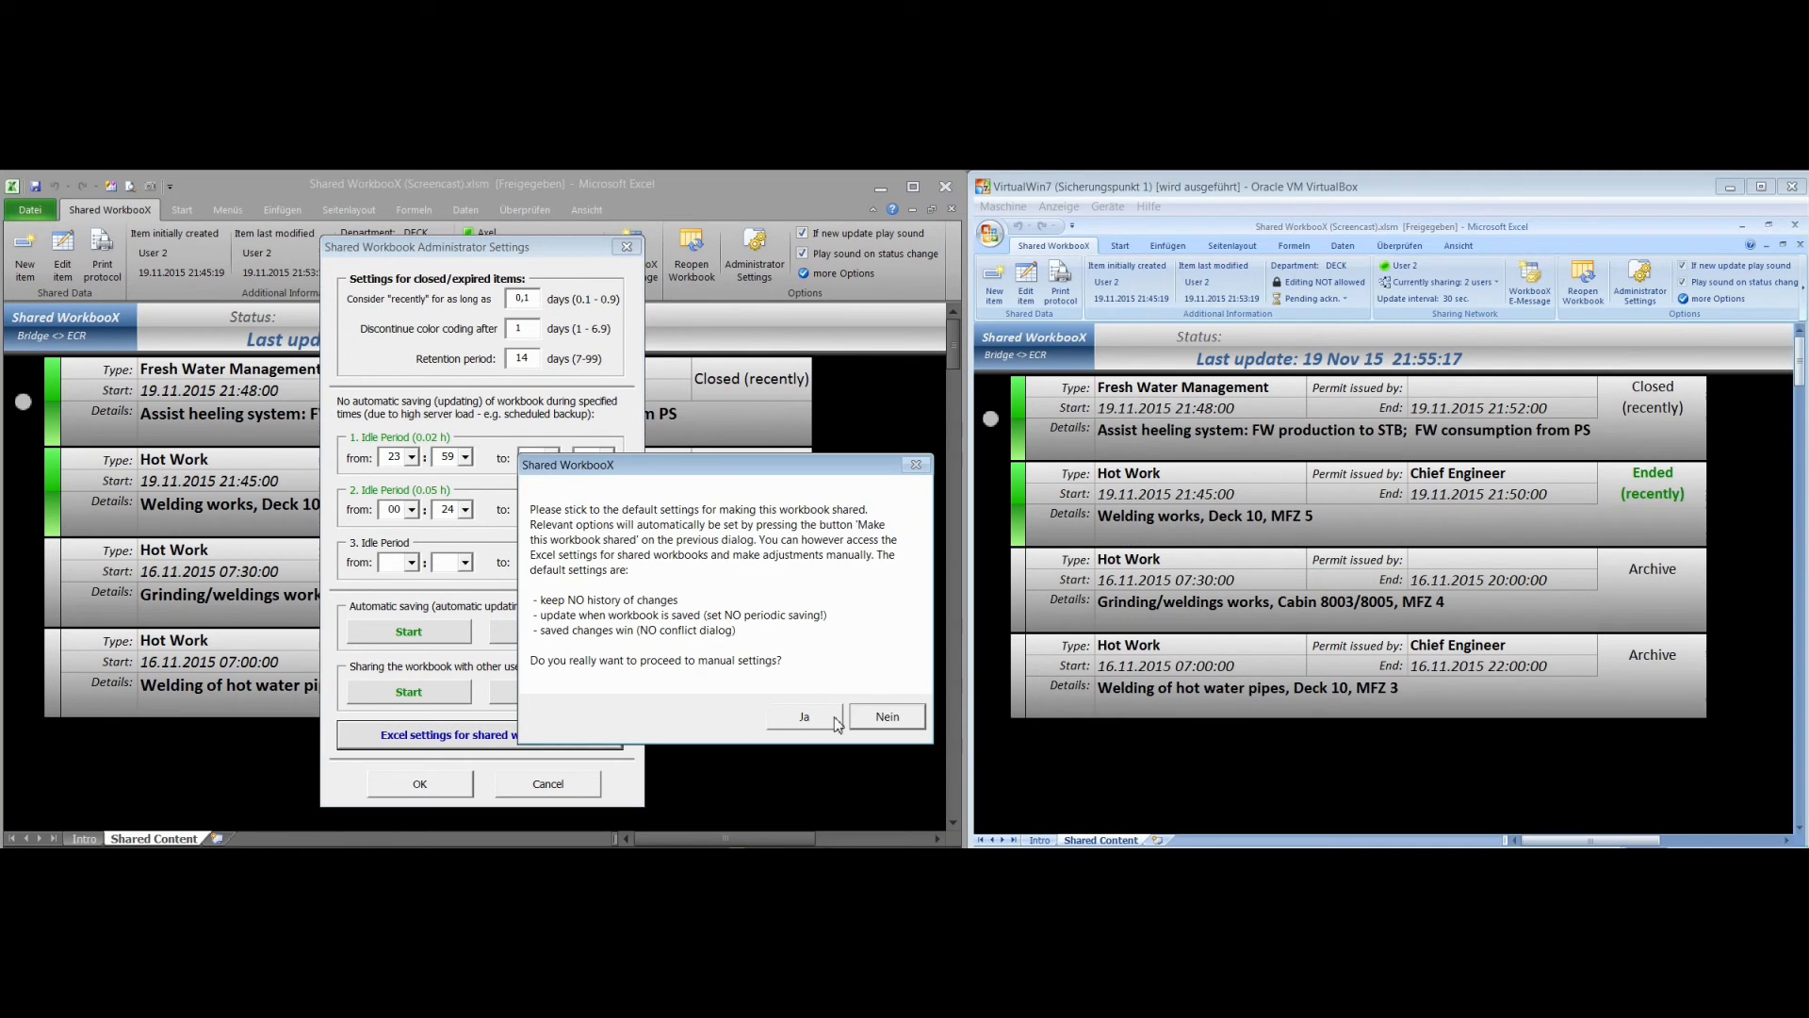
left_click(806, 718)
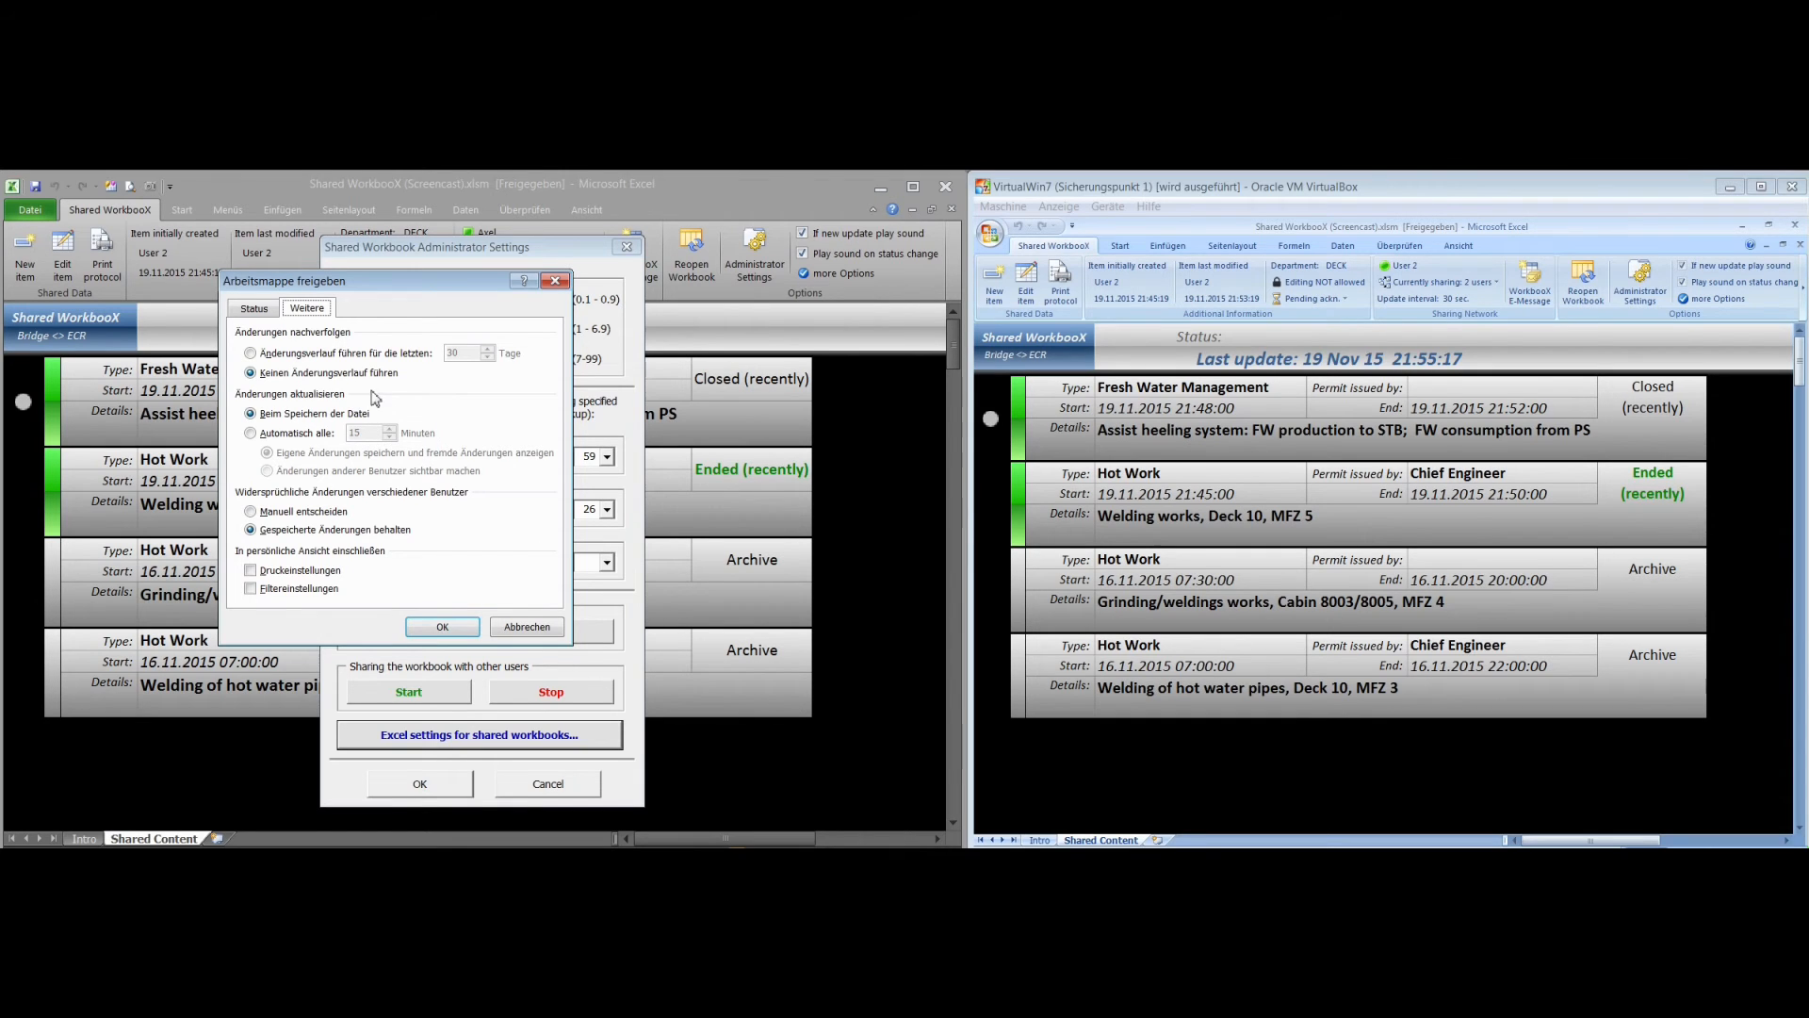
left_click(269, 311)
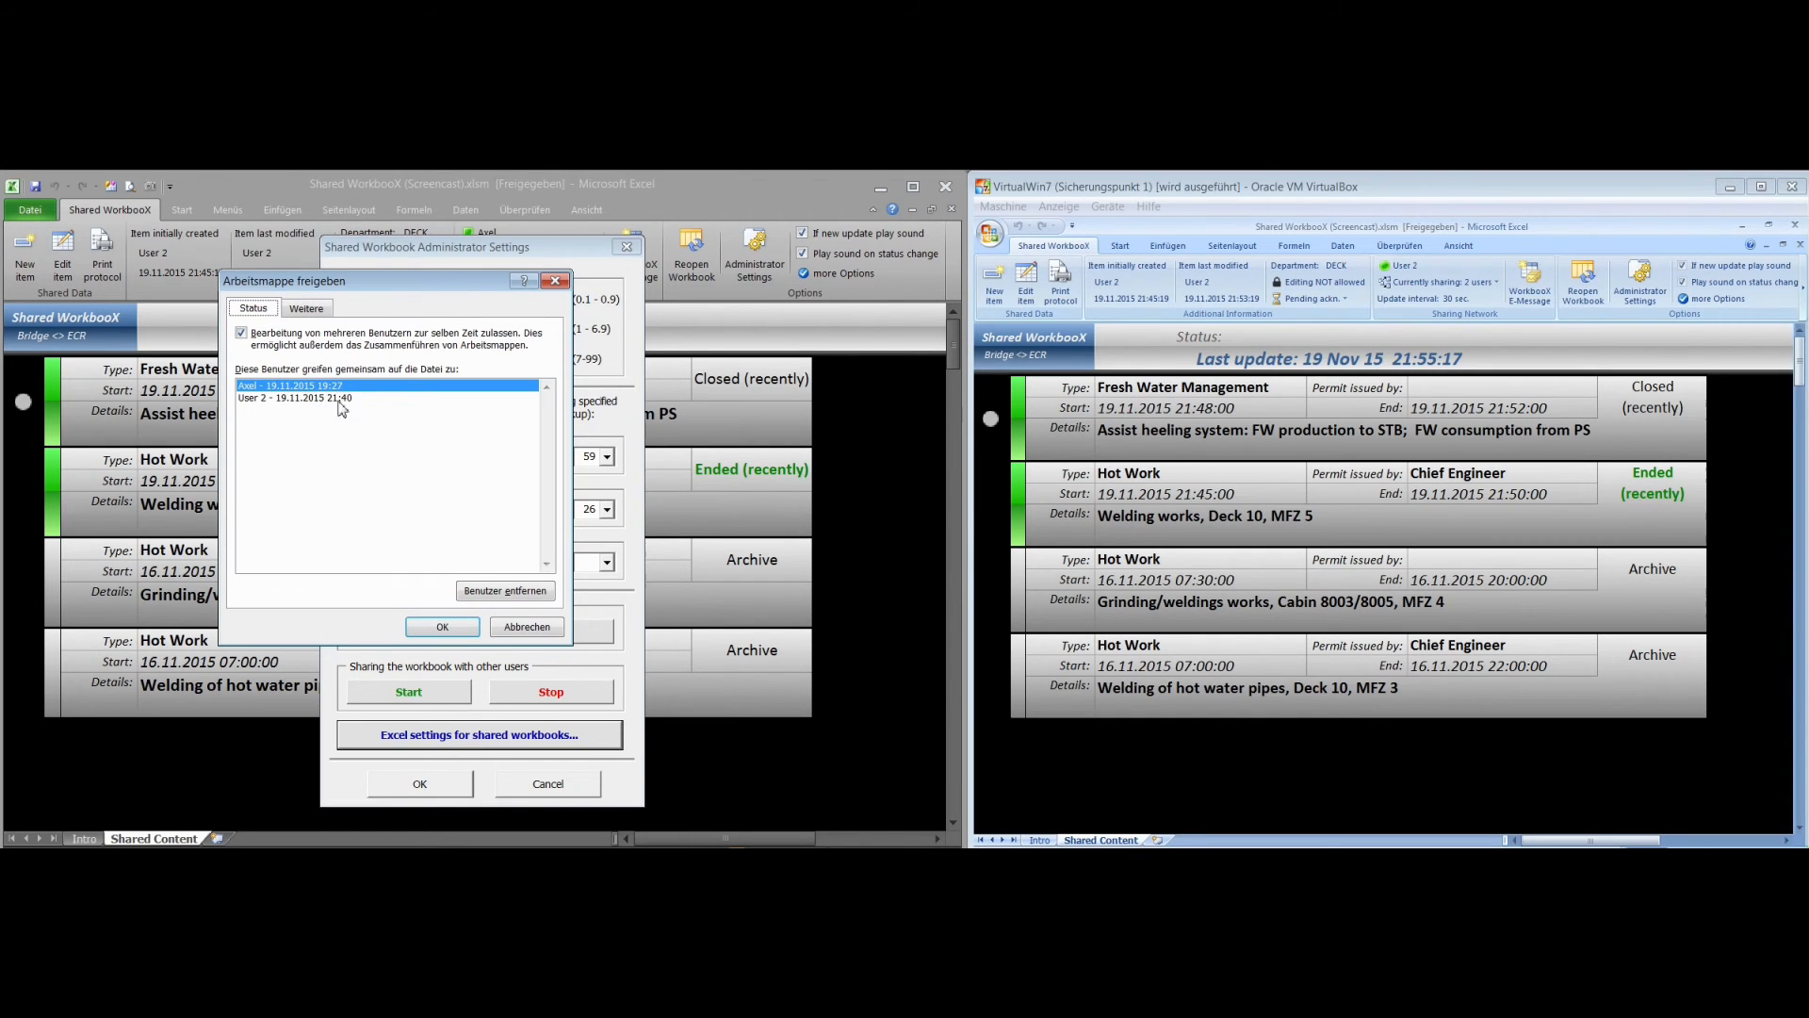
left_click(316, 400)
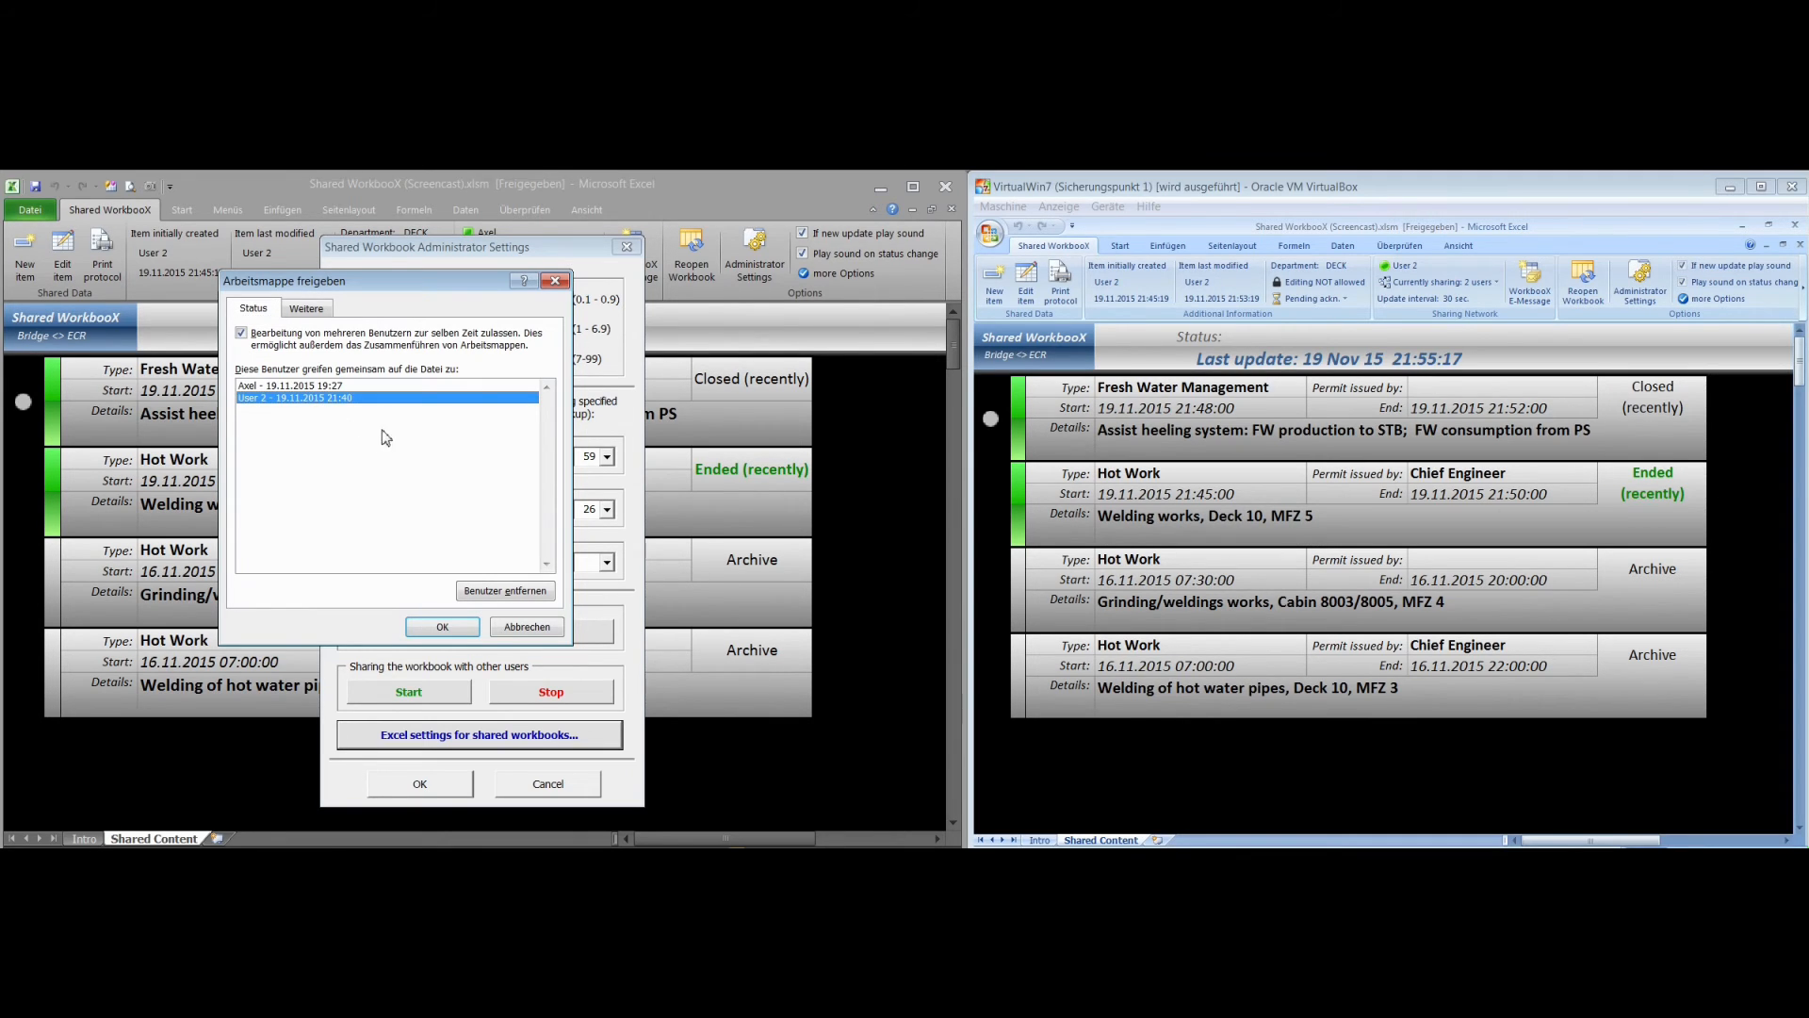
left_click(481, 591)
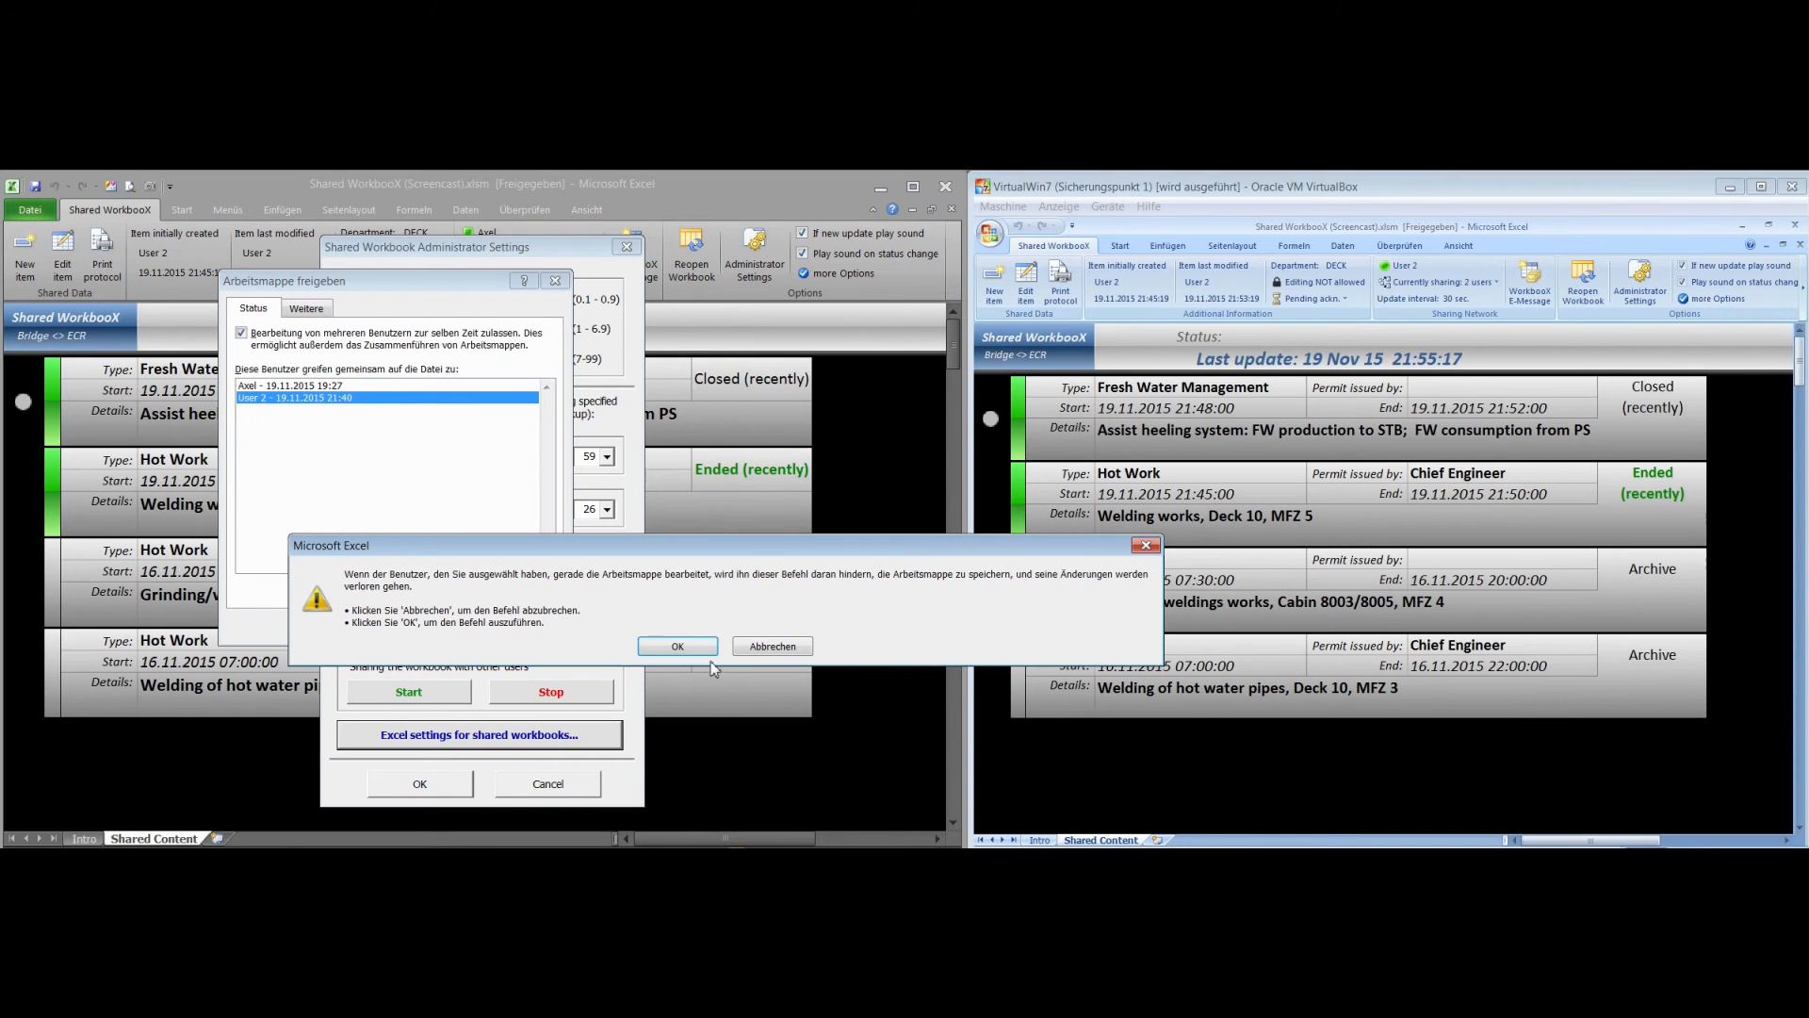
left_click(681, 648)
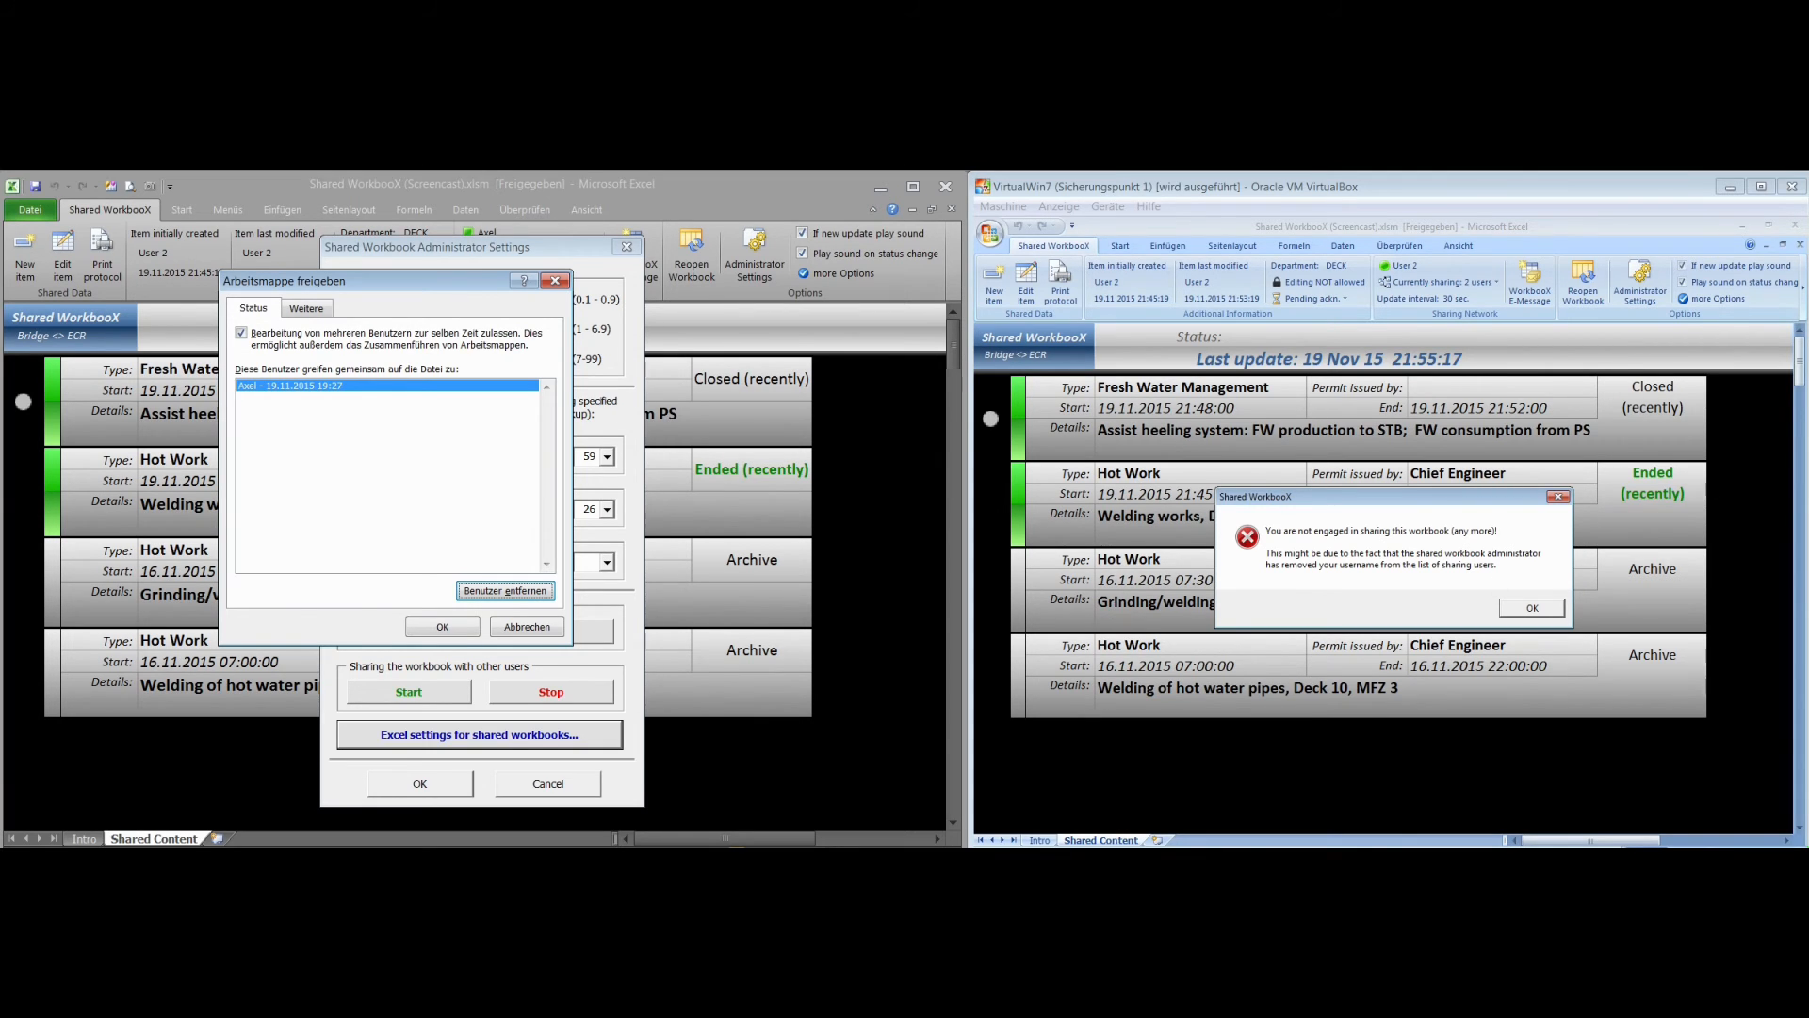
In the virtual machine, dismiss the sharing error and reopen the workbook to regain access to the sharing network
left_click(1529, 607)
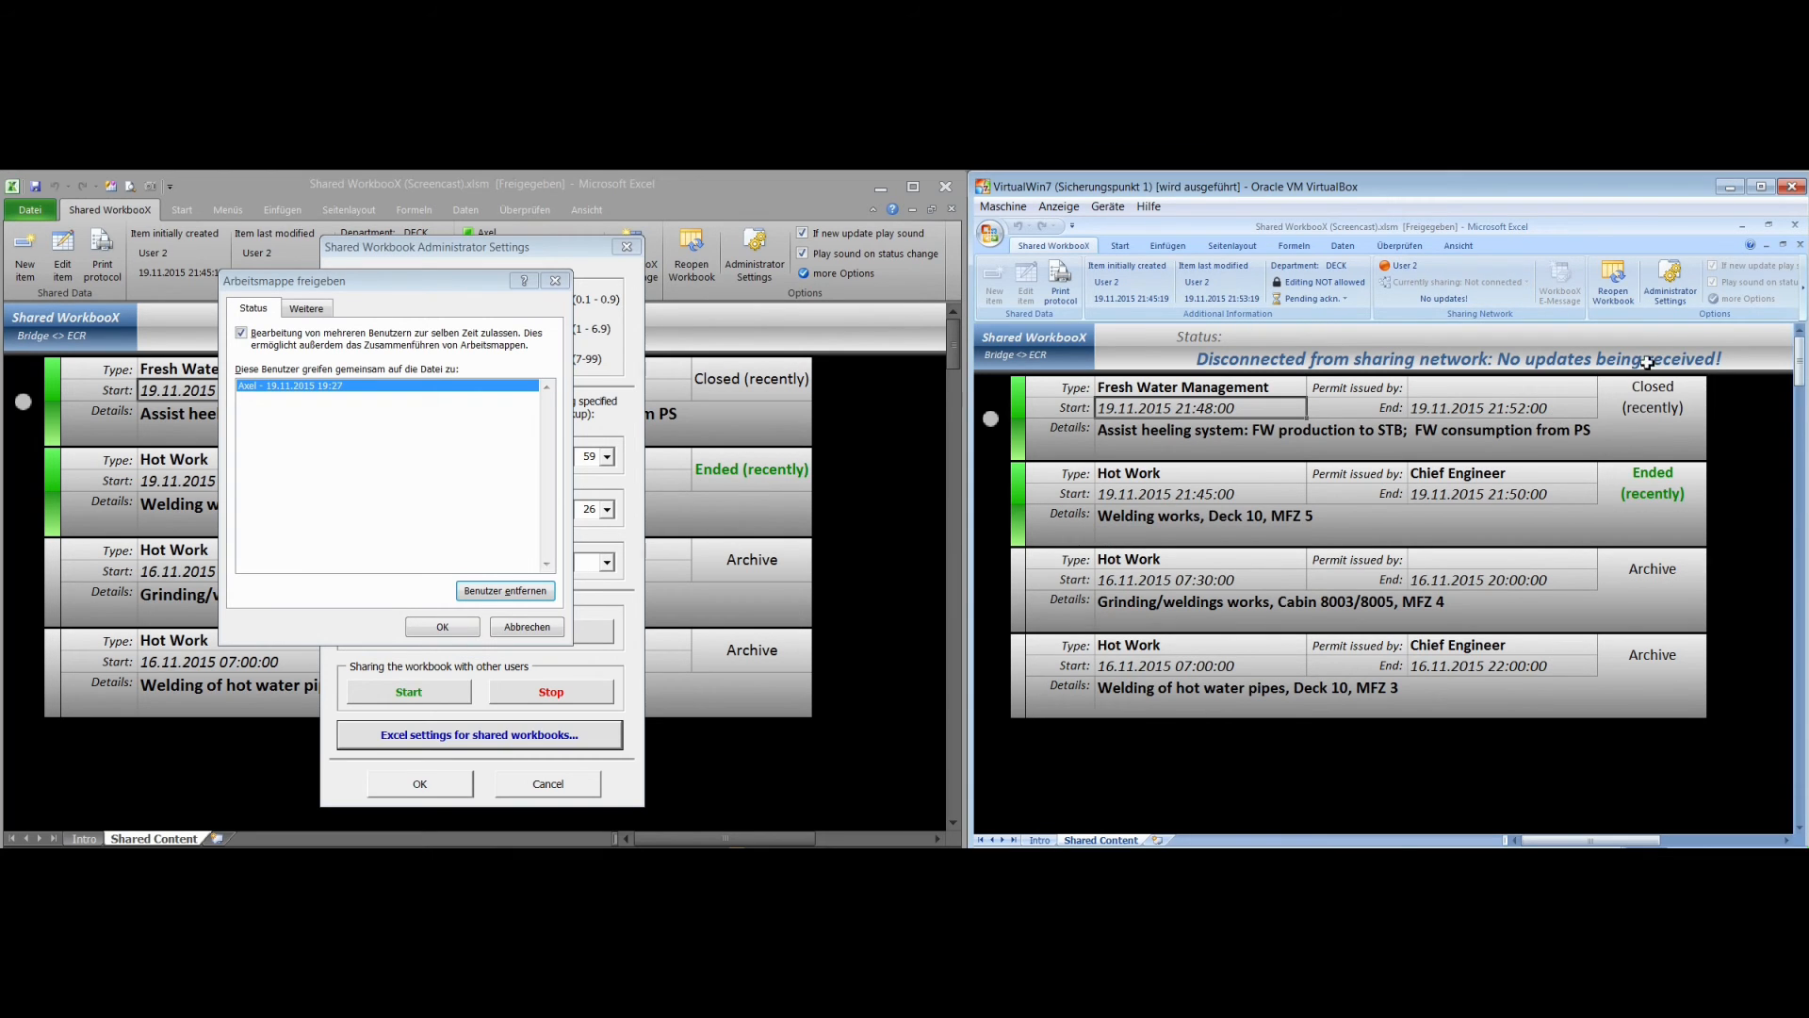
left_click(1612, 292)
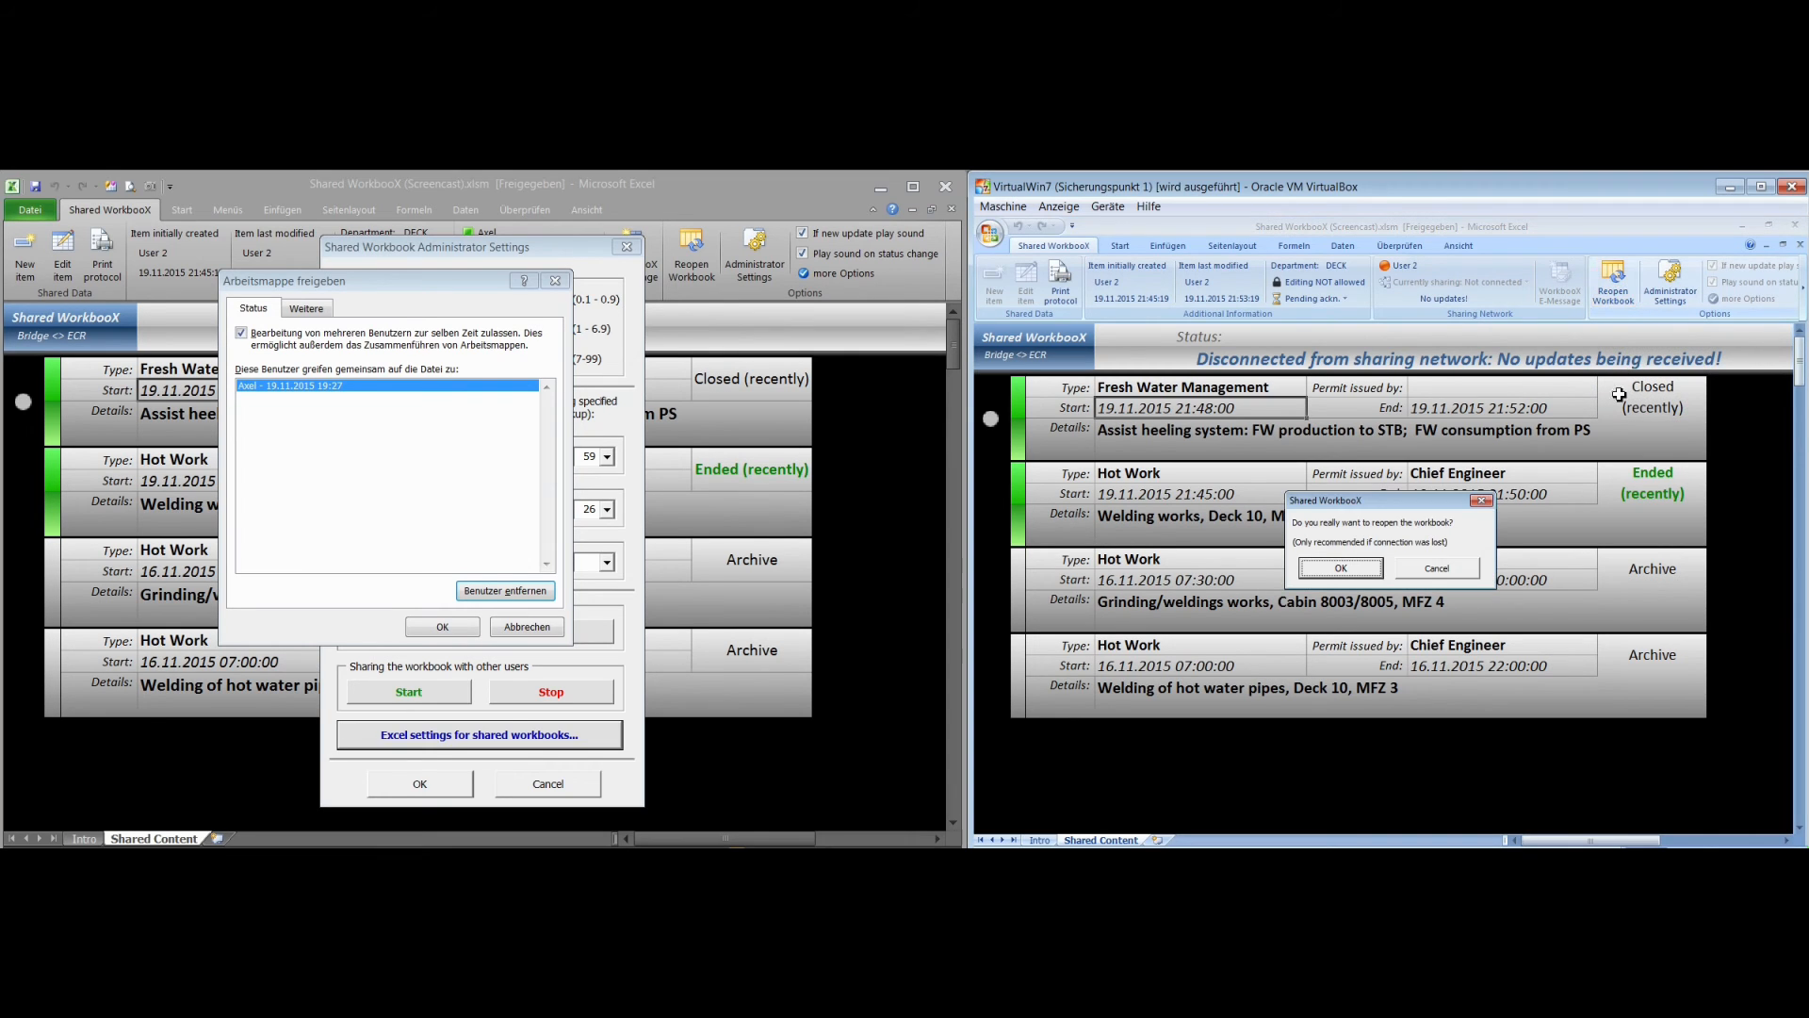
left_click(1360, 570)
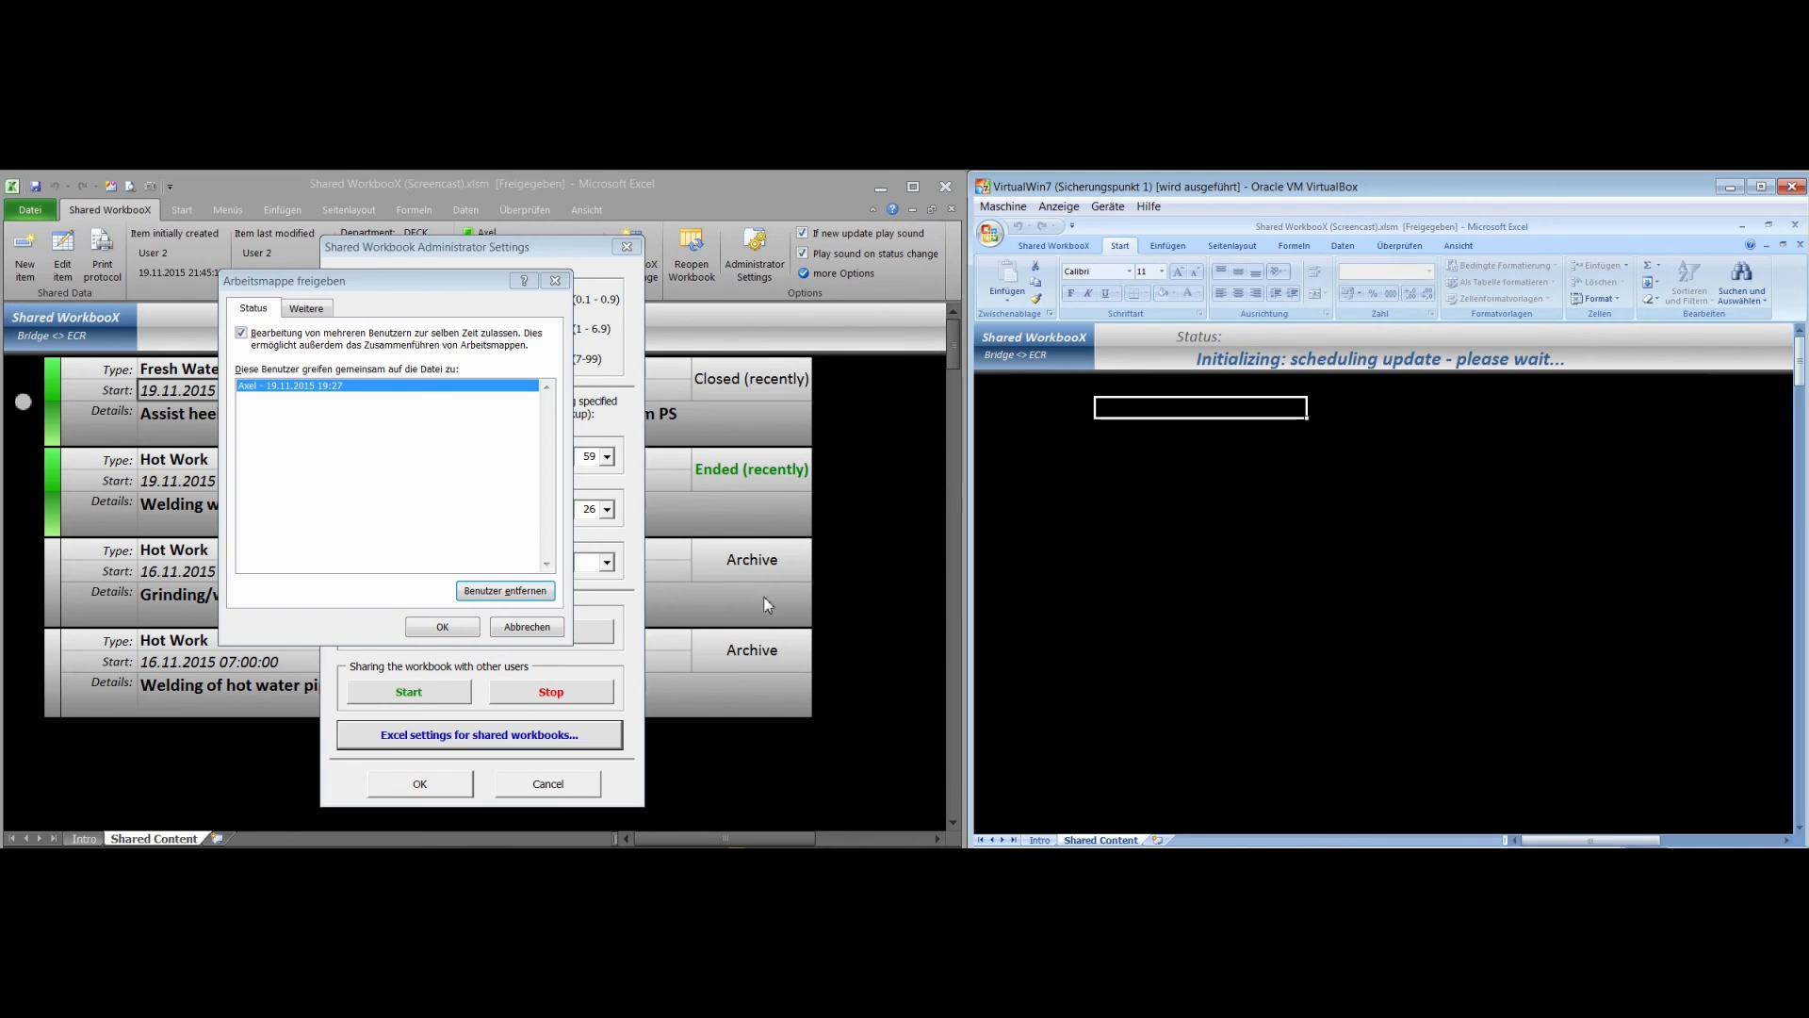
Reopen Excel's shared workbook settings on the host to check the refreshed user list, and cancel out of the administrator settings
left_click(531, 627)
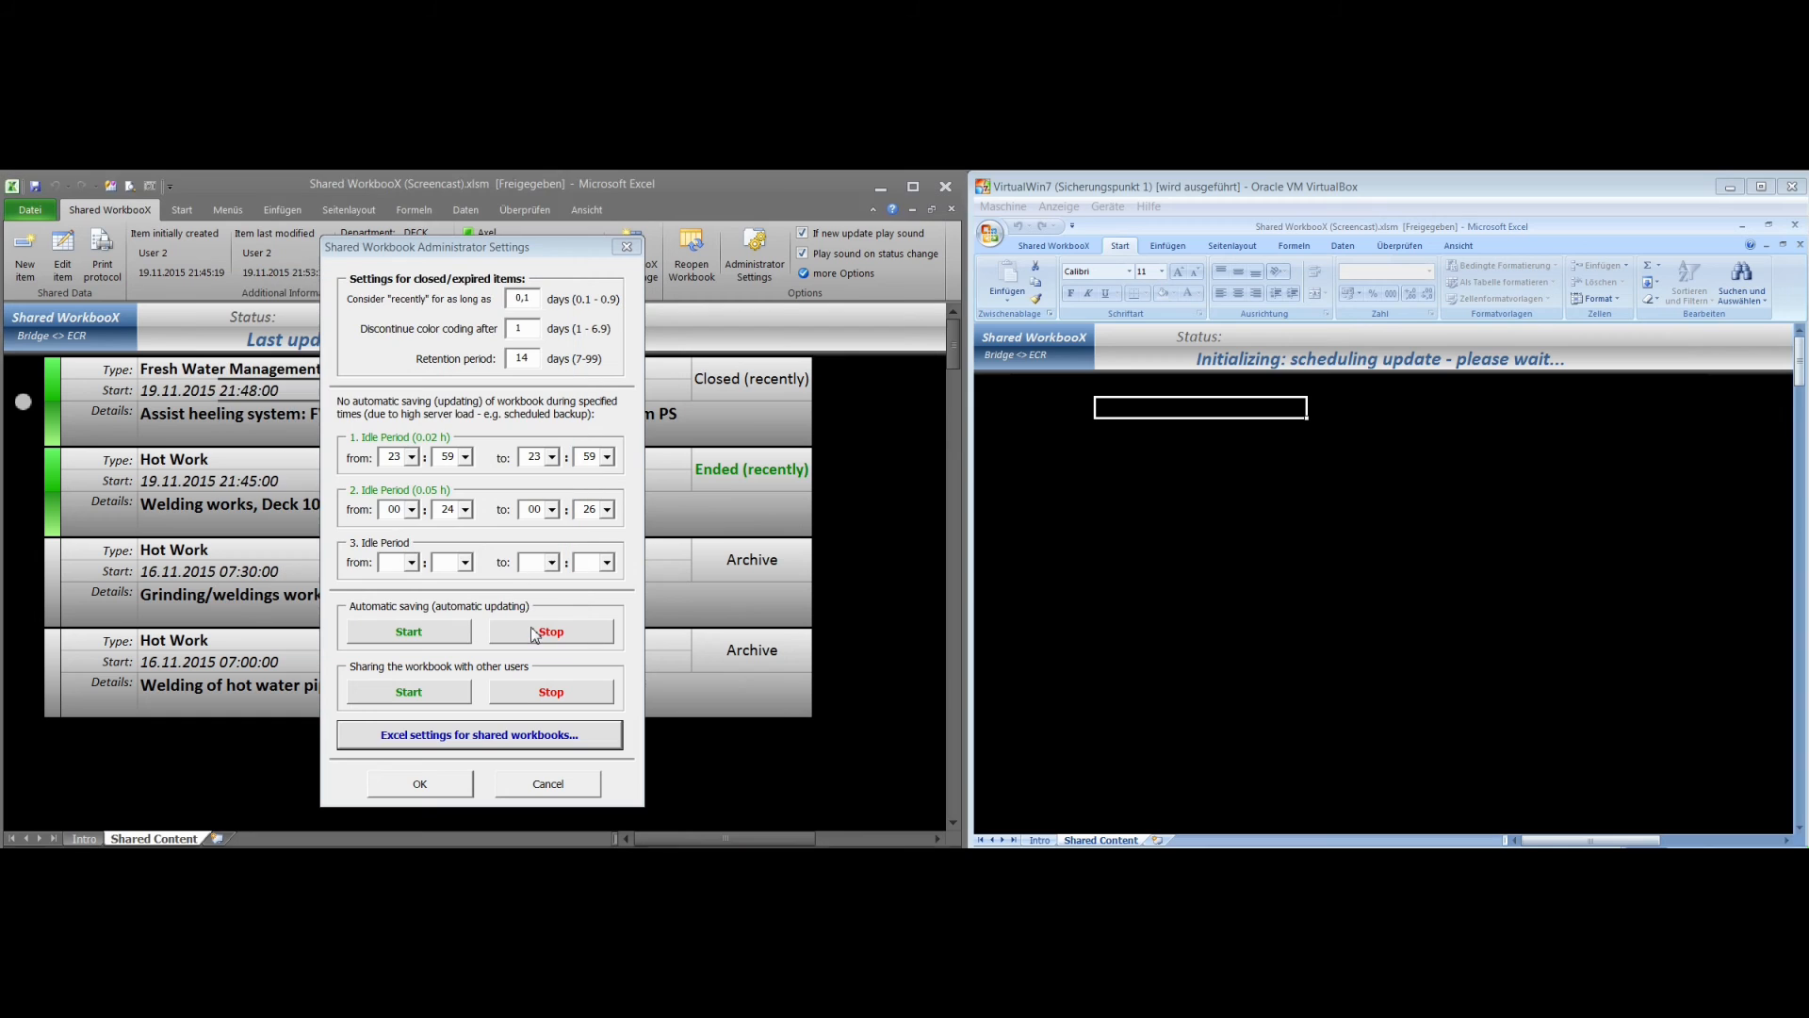
left_click(520, 738)
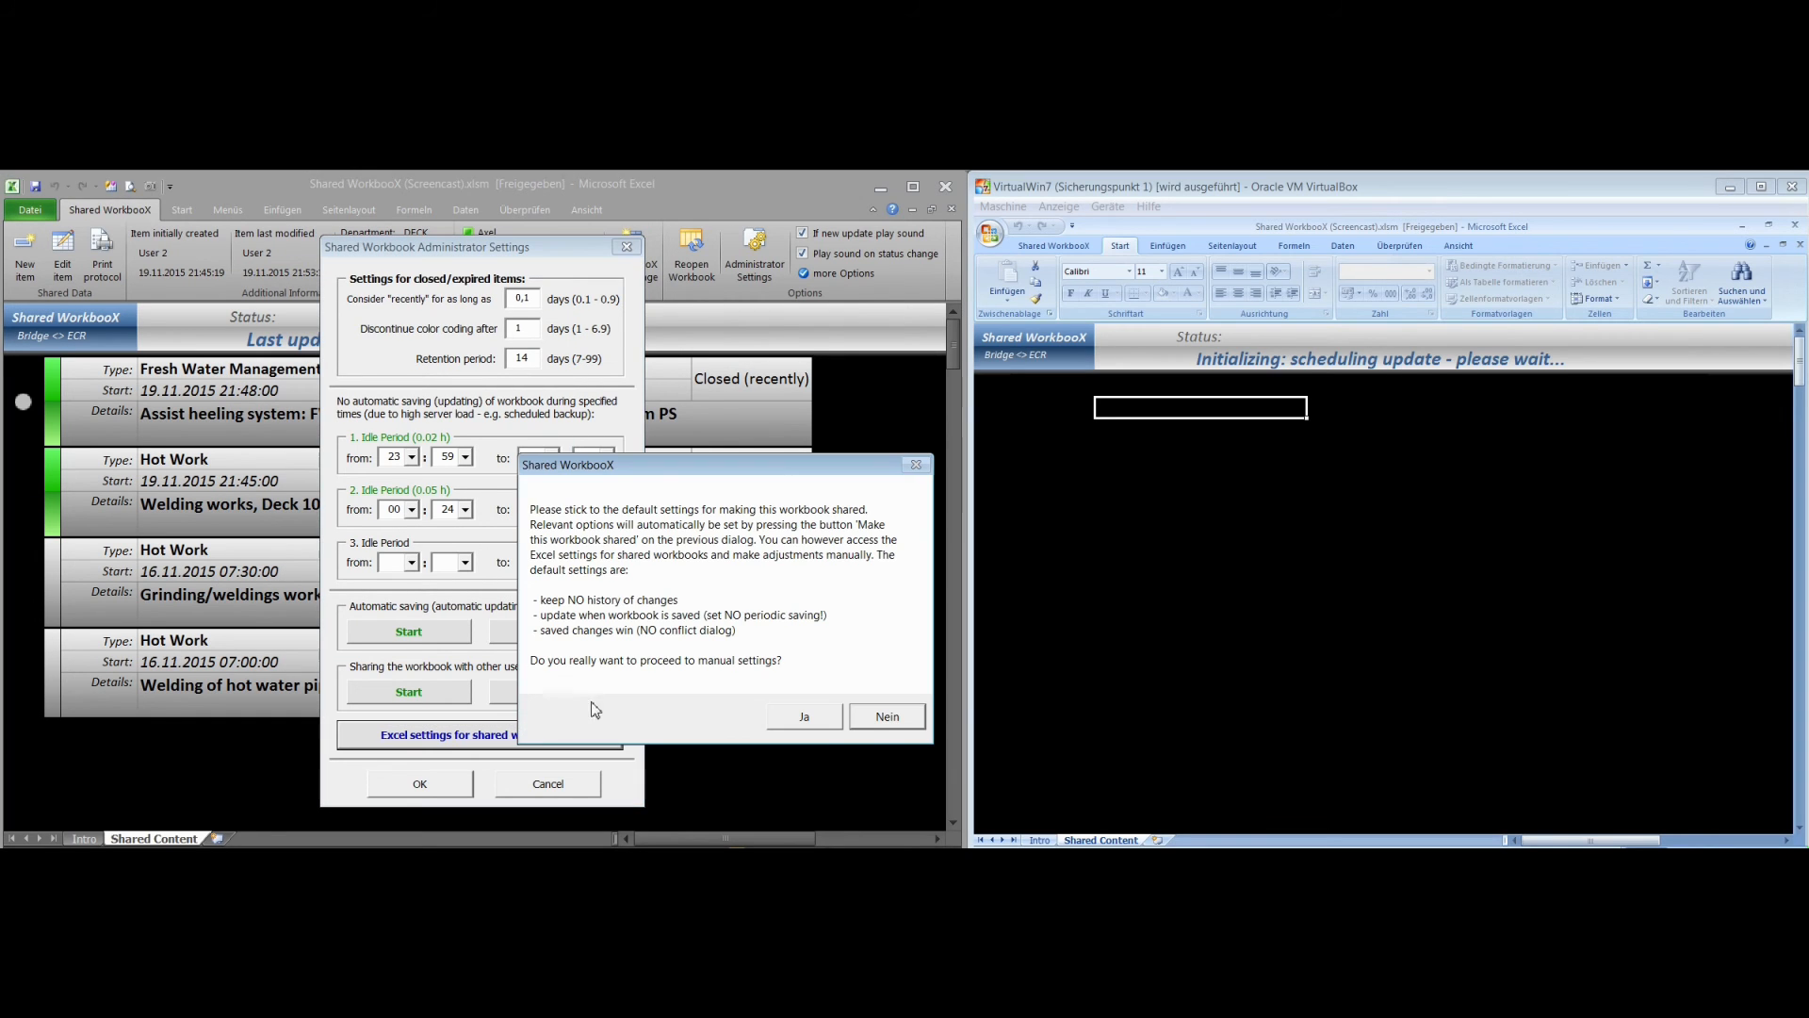
left_click(829, 721)
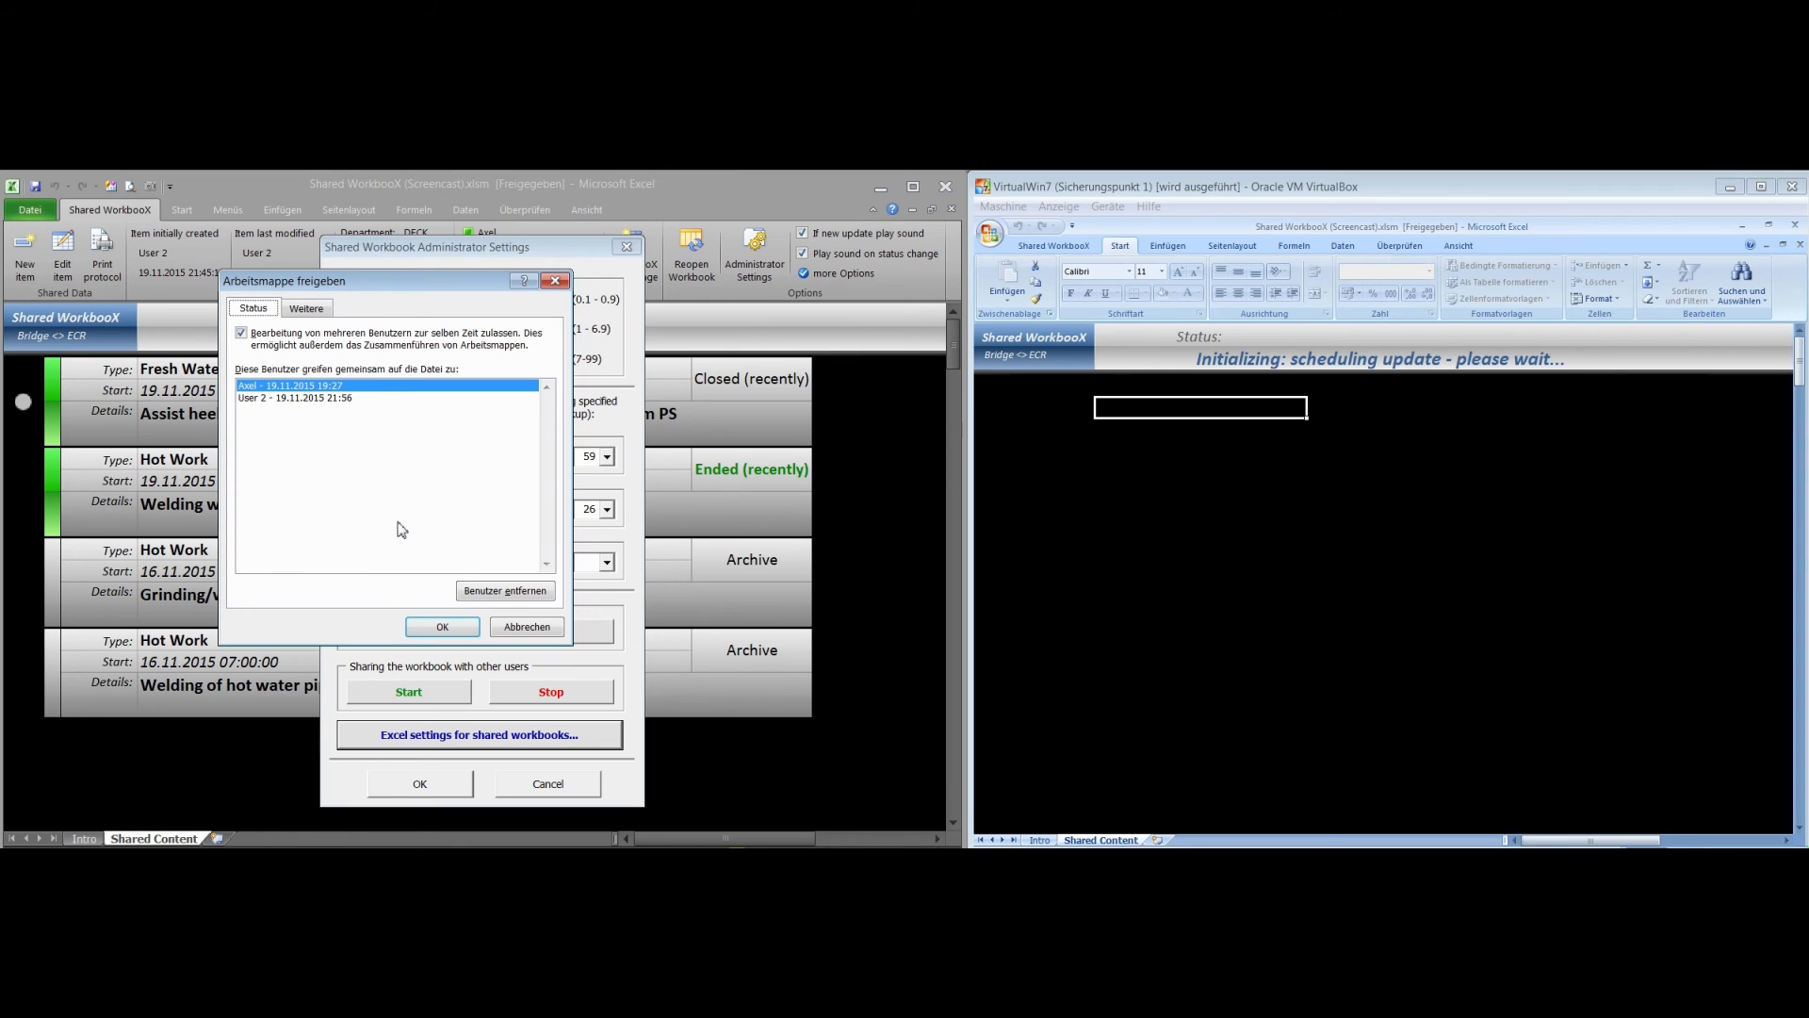
left_click(529, 629)
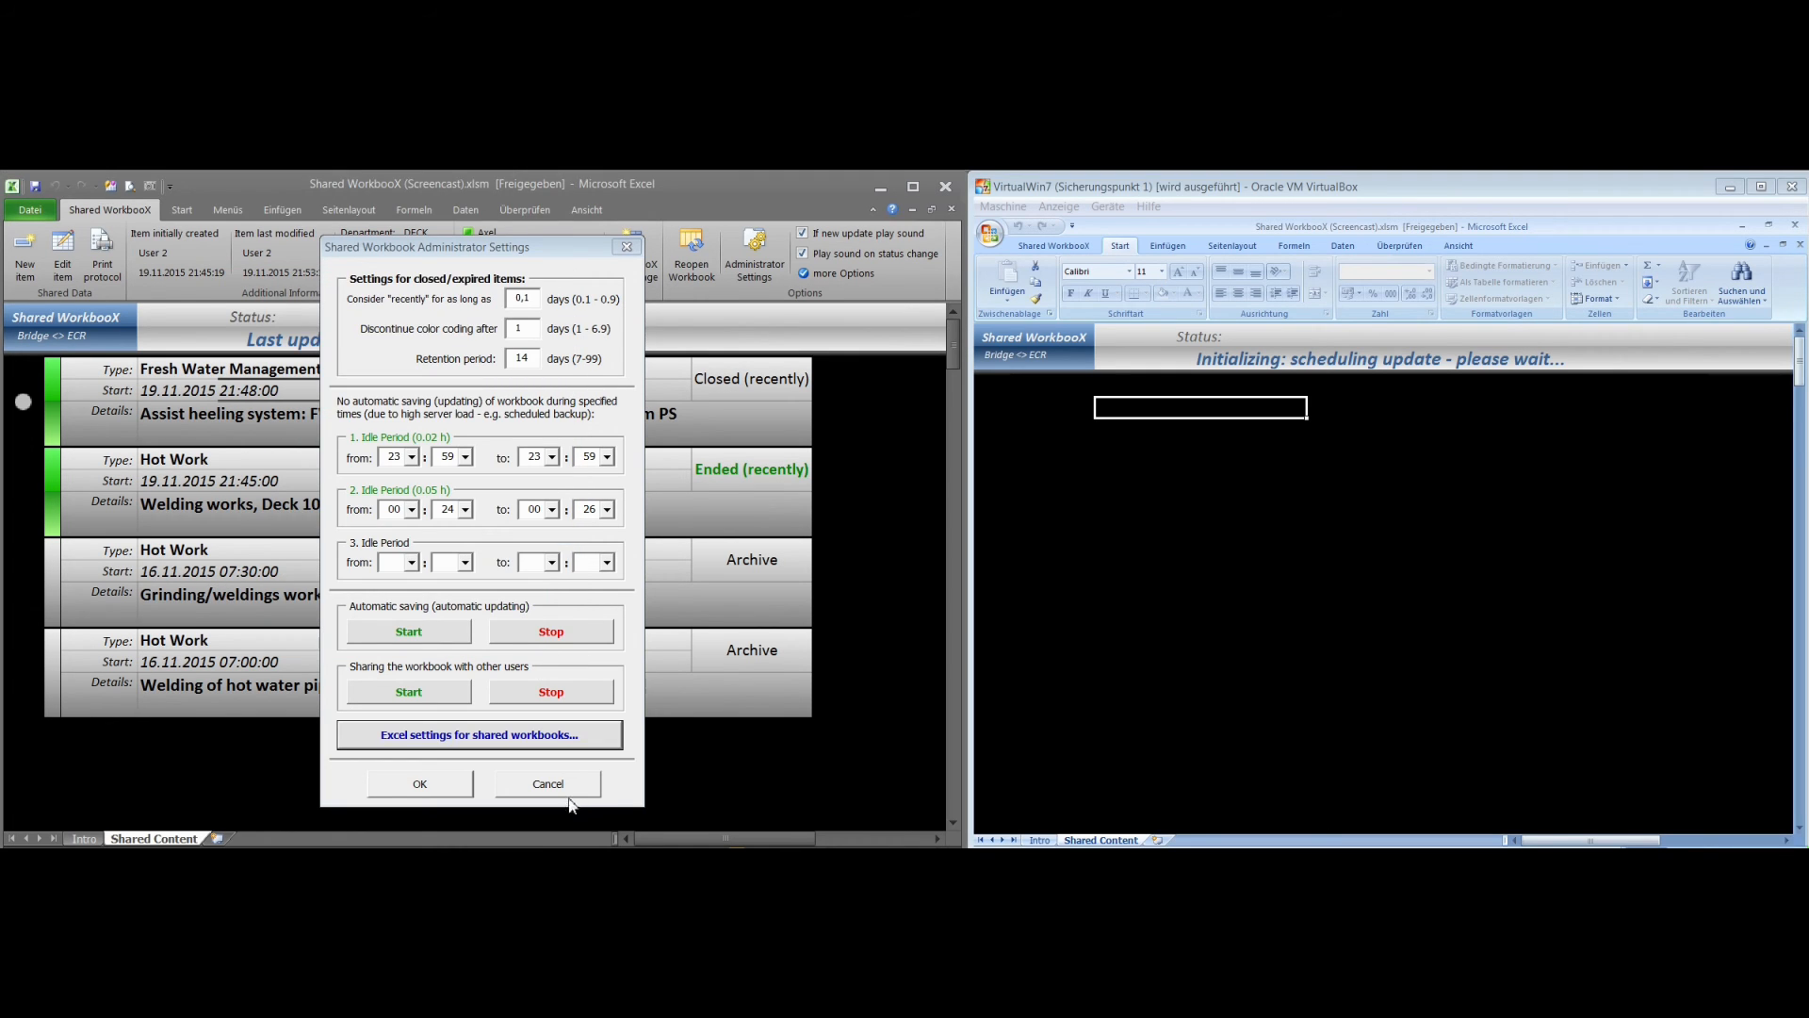
left_click(567, 792)
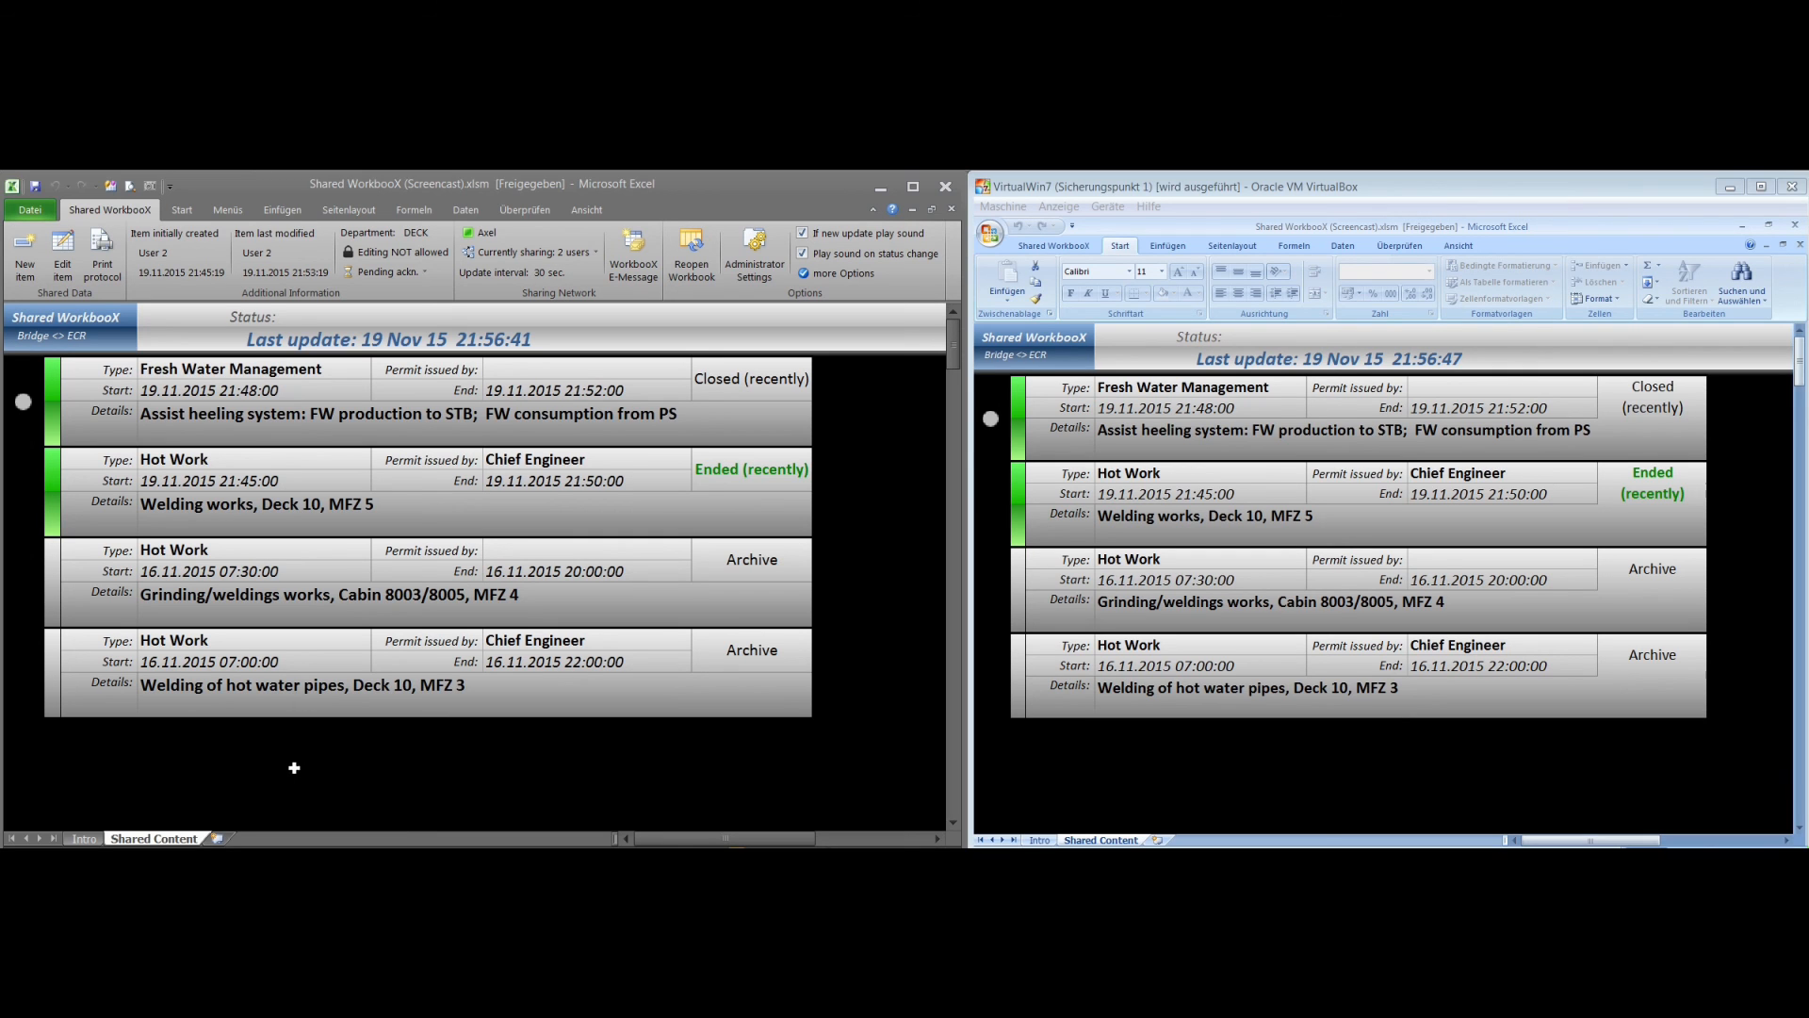
Display the website and e-mail contact details at the end of the host workbook's Intro sheet
left_click(85, 839)
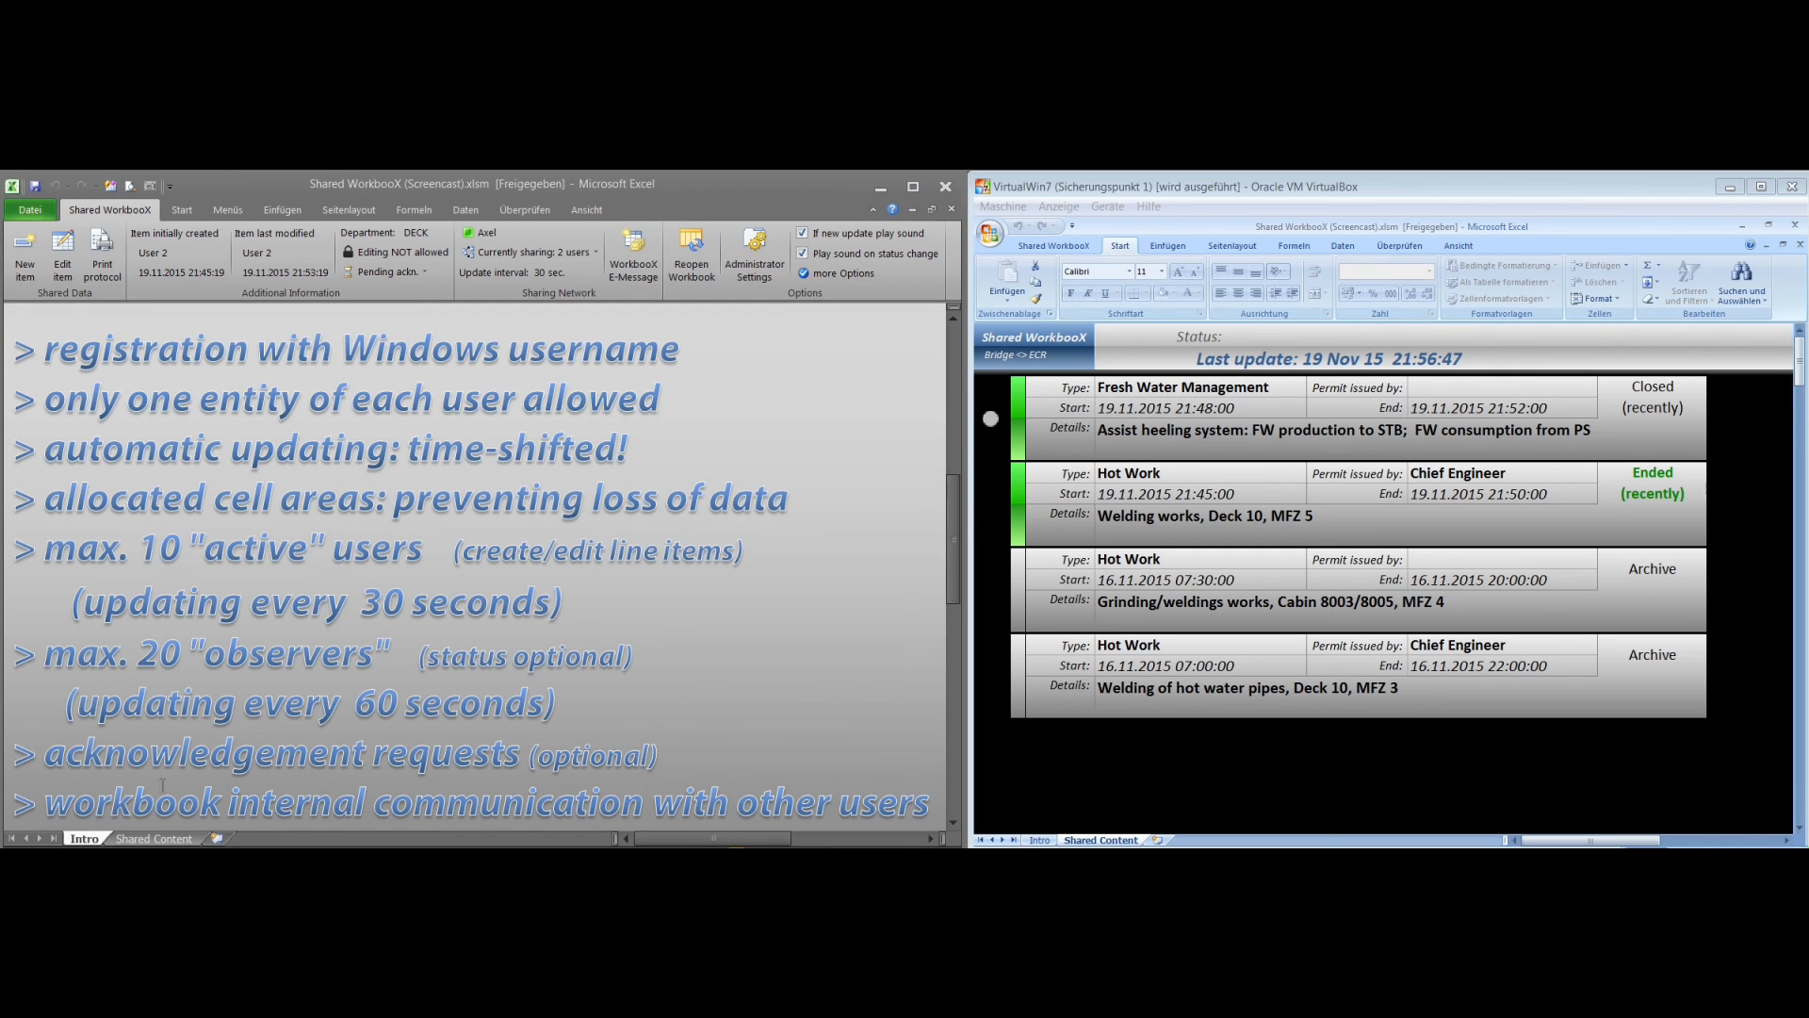
scroll(348, 686, "down", 11)
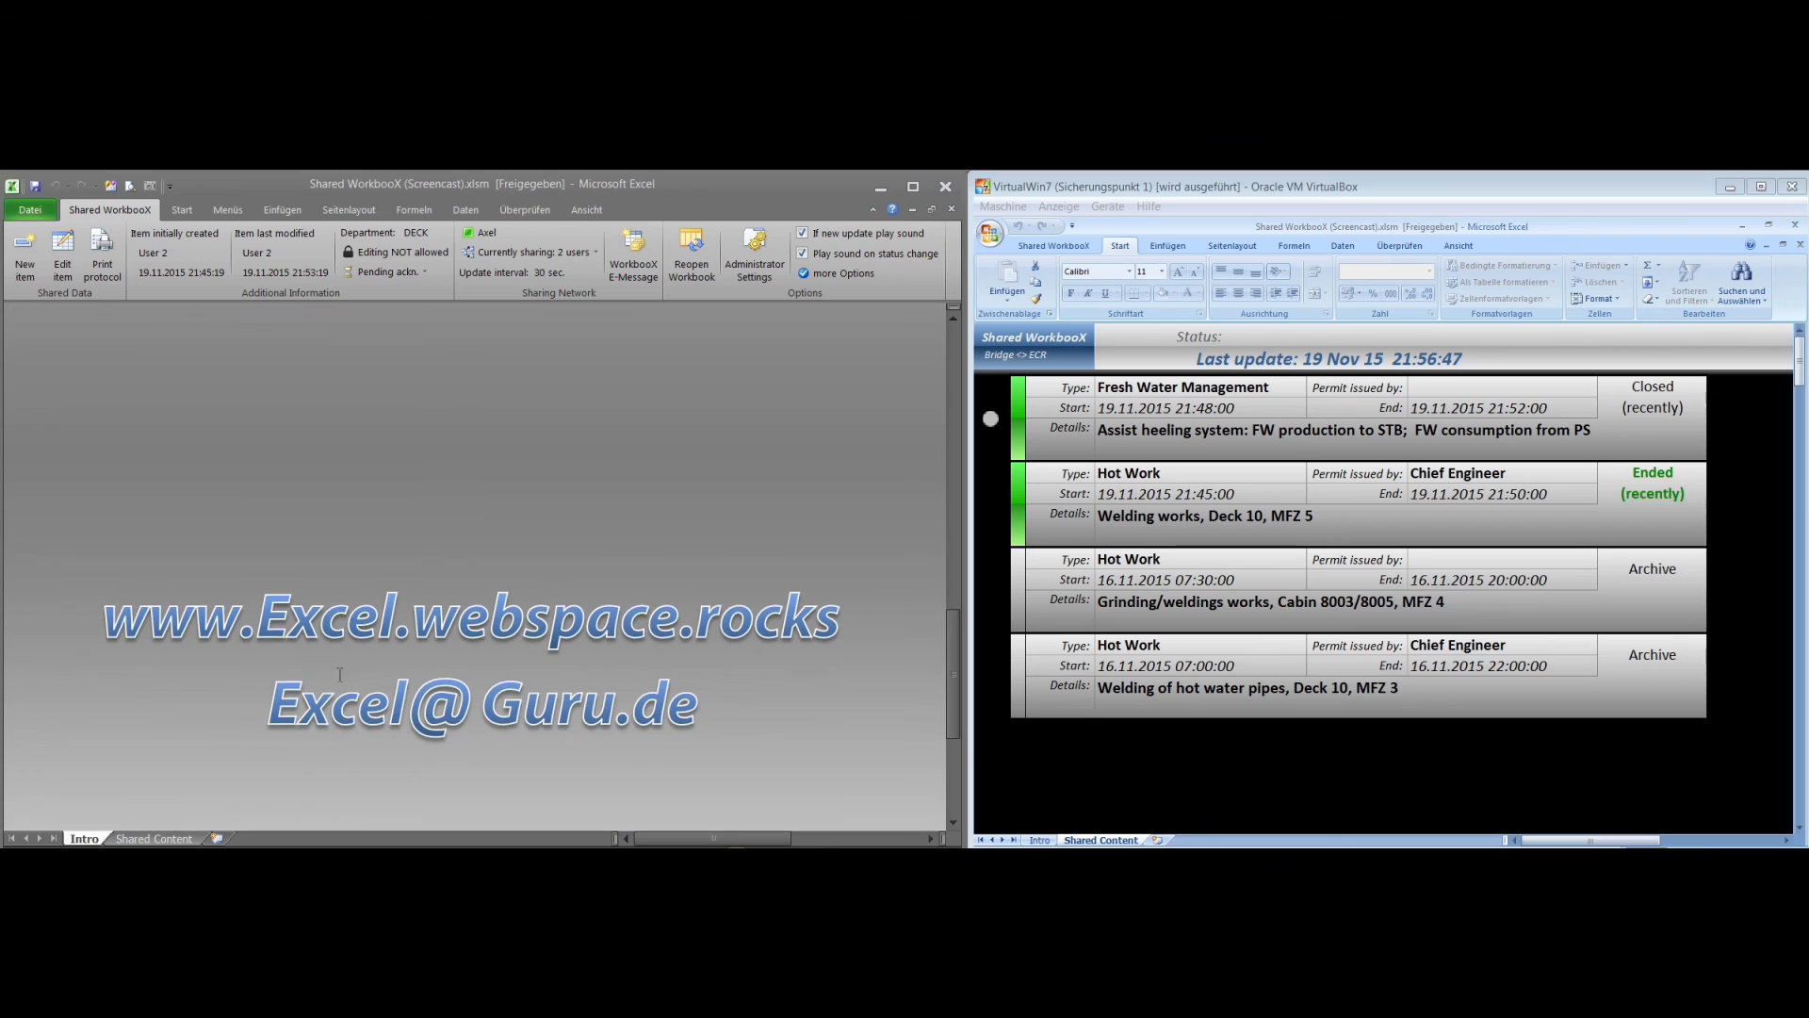
scroll(340, 676, "down", 1)
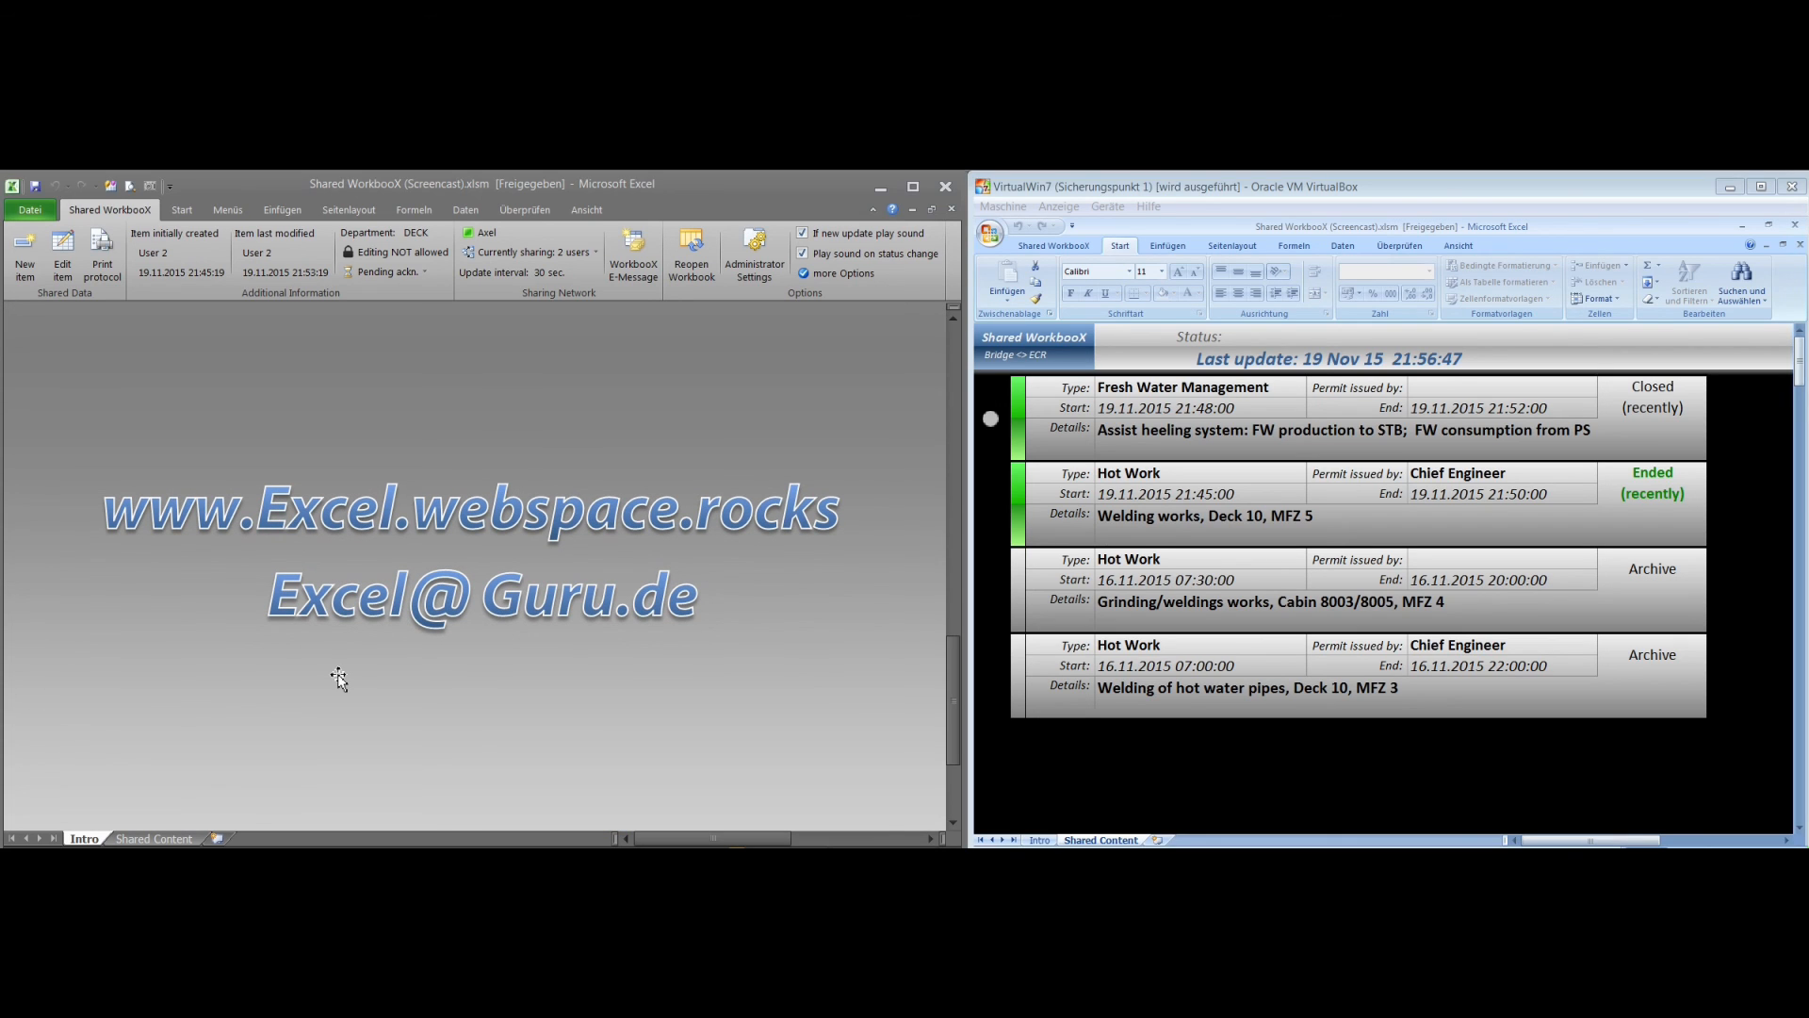